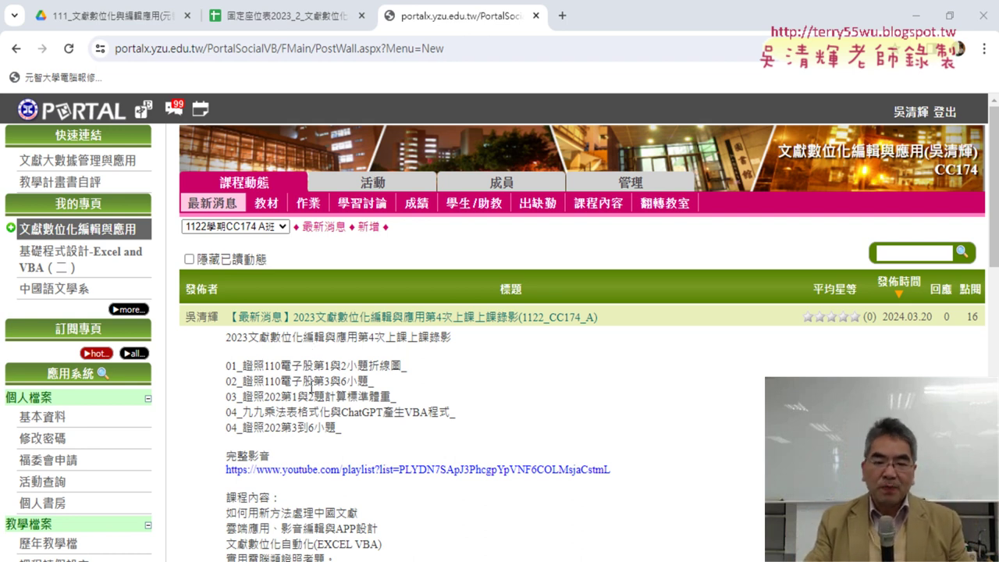
- Highlight the lesson topics 電子股, 202 標準體重 and 九九乘法表, then bring up the TQC PDF at problem 204
{"action": "left_click_drag", "start_coordinate": [243, 366], "coordinate": [402, 368]}
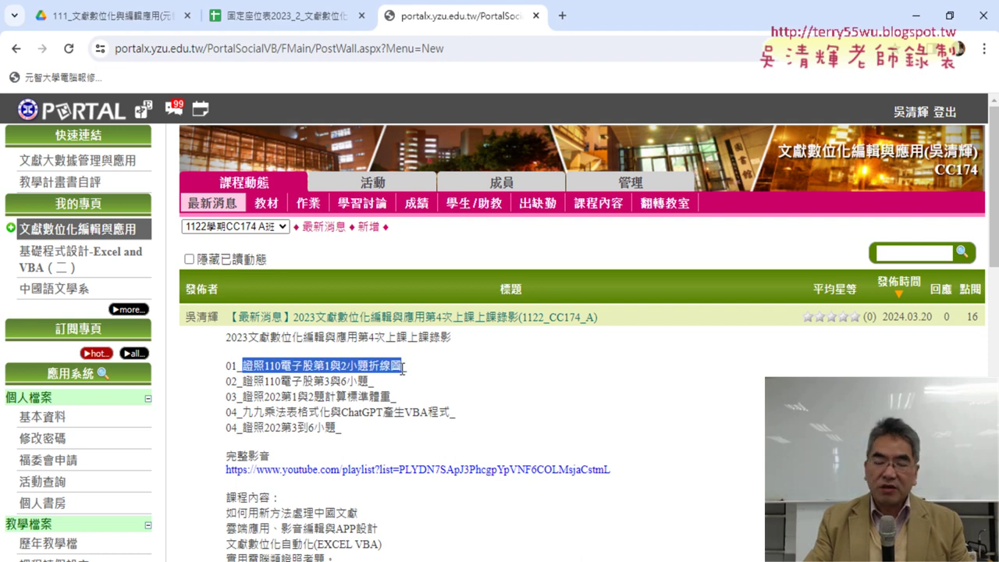
{"action": "left_click", "coordinate": [316, 377]}
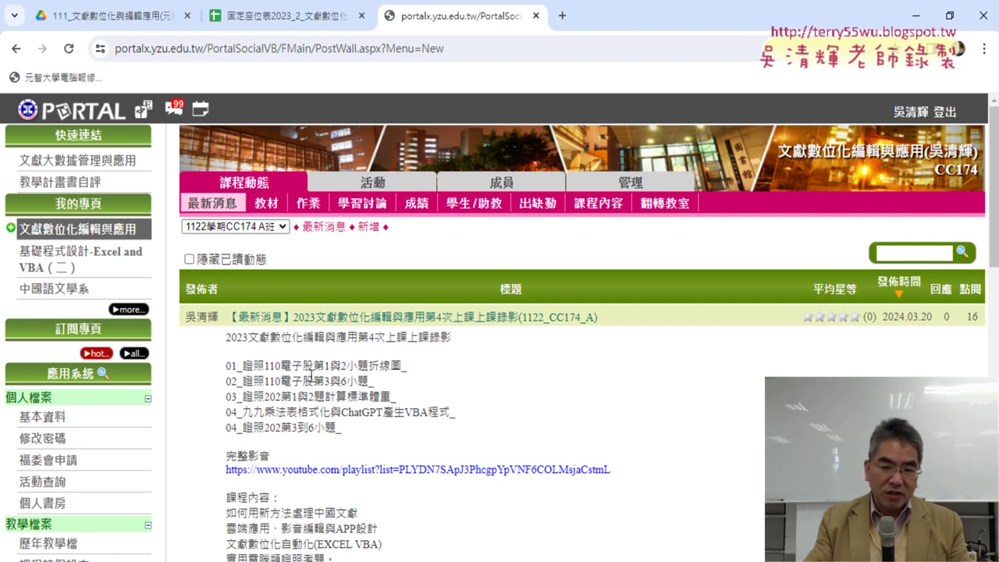
{"action": "left_click_drag", "start_coordinate": [280, 365], "coordinate": [314, 366]}
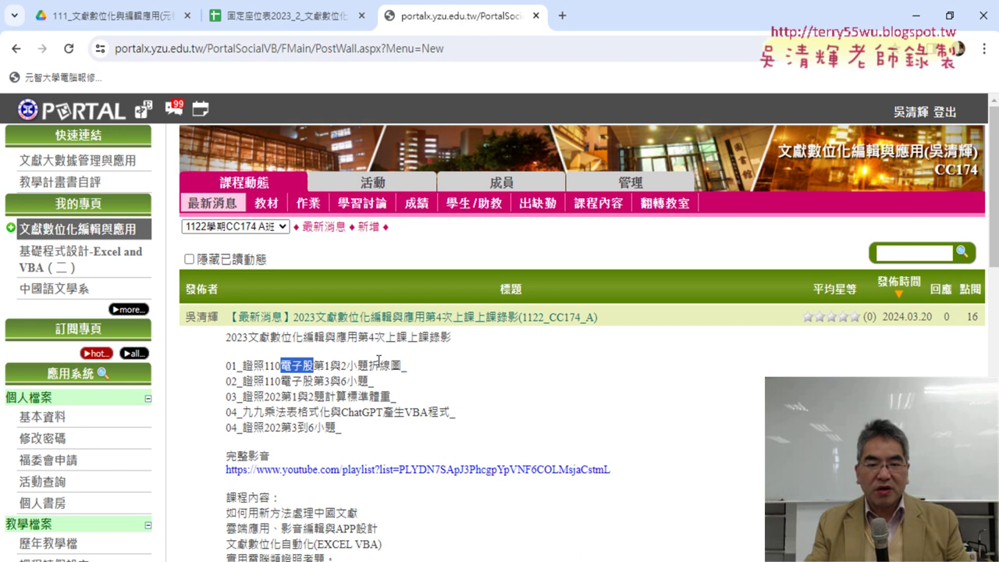
{"action": "left_click_drag", "start_coordinate": [264, 397], "coordinate": [282, 397]}
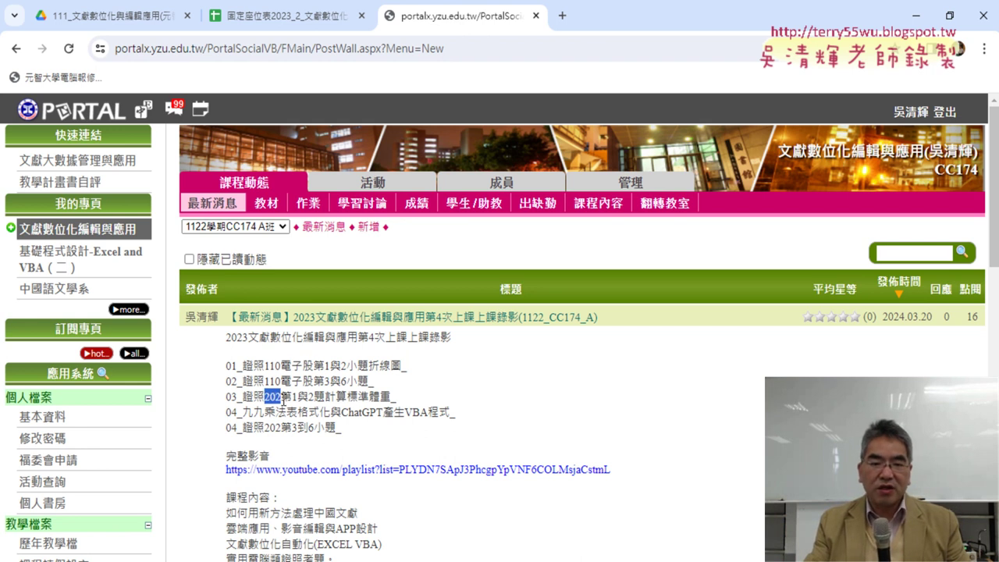
{"action": "left_click_drag", "start_coordinate": [347, 396], "coordinate": [391, 397]}
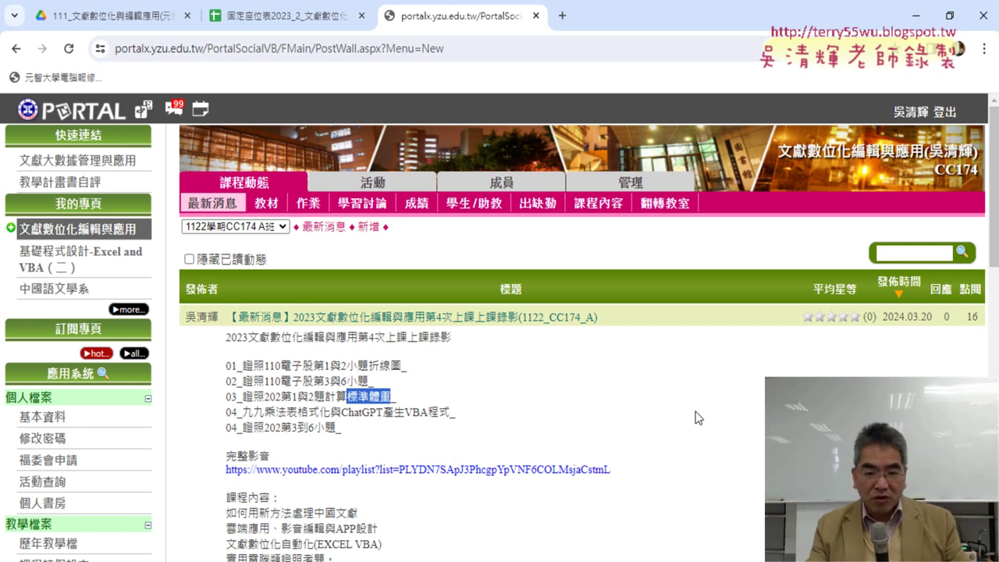
{"action": "left_click_drag", "start_coordinate": [243, 412], "coordinate": [454, 415]}
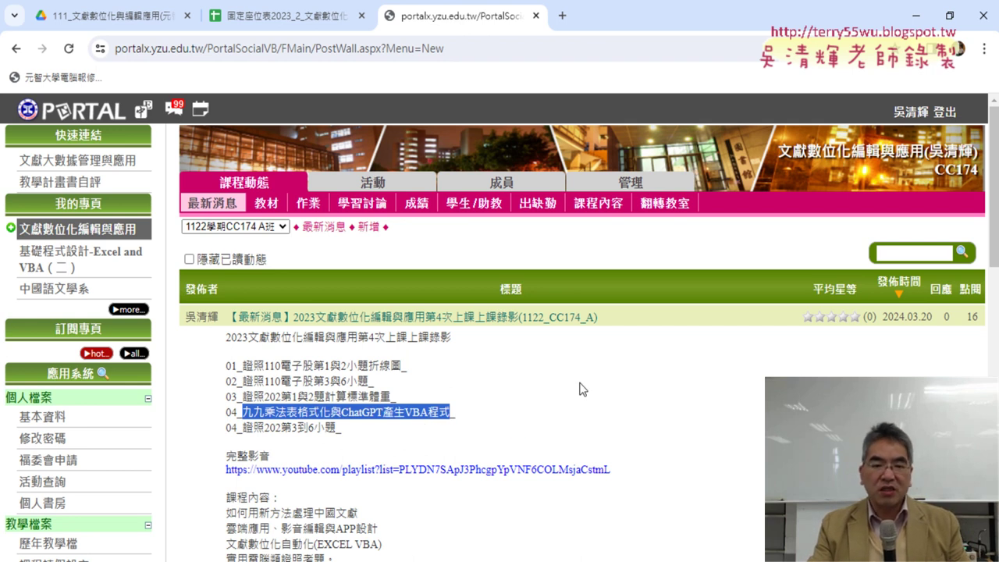
{"action": "left_click_drag", "start_coordinate": [343, 461], "coordinate": [437, 426]}
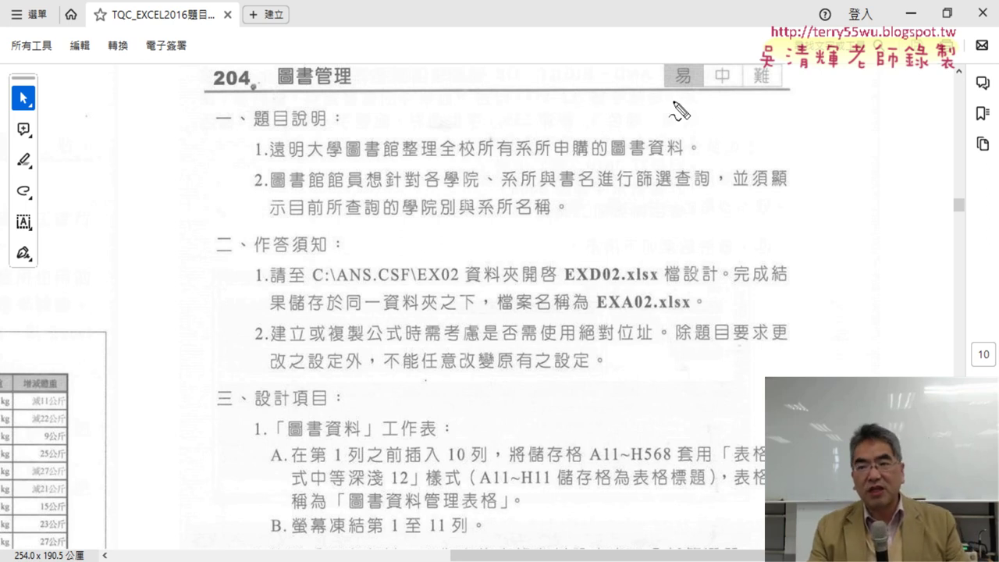
- Circle the difficulty rating and underline 圖書管理 and 申購的圖書資料 in red ink
{"action": "mouse_move", "coordinate": [673, 100]}
{"action": "left_mouse_down"}
{"action": "mouse_move", "coordinate": [684, 123]}
{"action": "mouse_move", "coordinate": [705, 122]}
{"action": "left_mouse_up"}
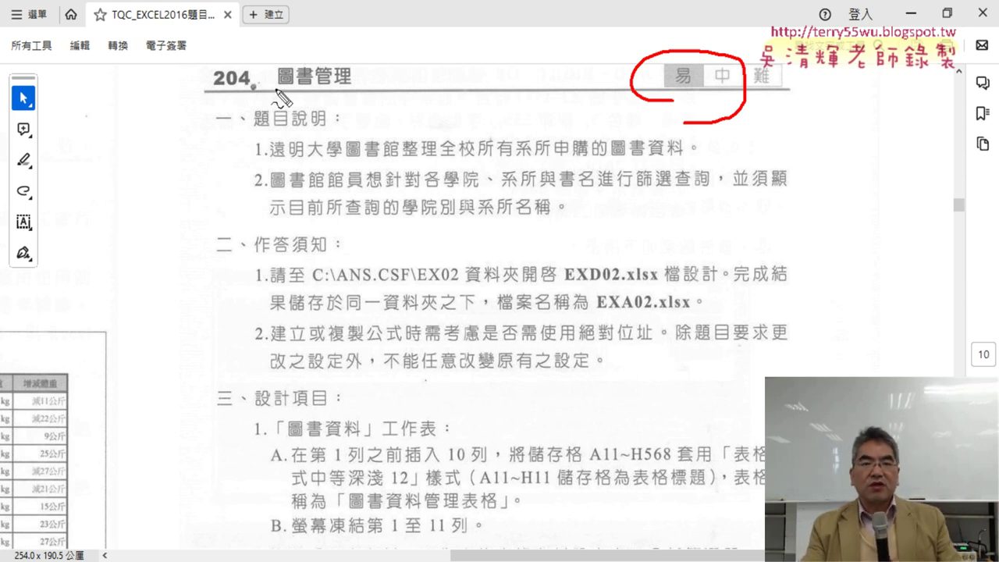
{"action": "left_click_drag", "start_coordinate": [277, 87], "coordinate": [352, 87]}
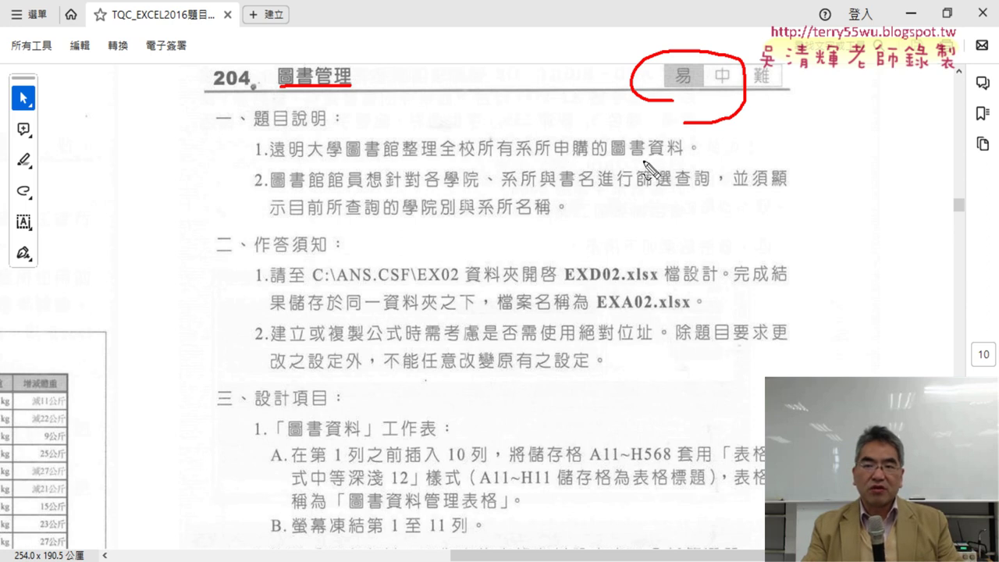
{"action": "left_click_drag", "start_coordinate": [554, 160], "coordinate": [692, 162]}
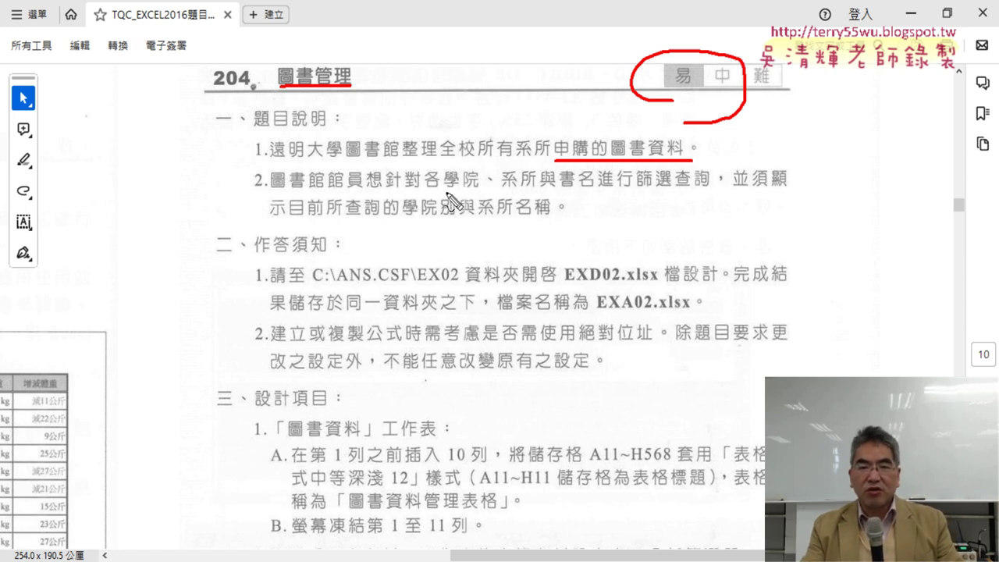
- Underline 學院, 篩選查詢, 書名, 學院別, 系所名稱 and EXD02.xlsx in red, then erase all marks
{"action": "left_click_drag", "start_coordinate": [447, 189], "coordinate": [533, 190]}
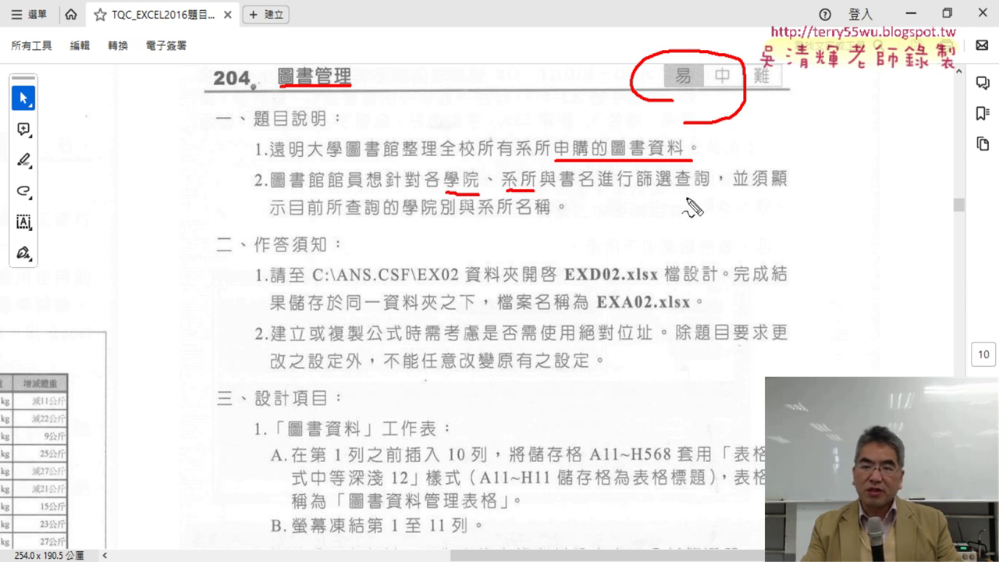
{"action": "left_click_drag", "start_coordinate": [631, 188], "coordinate": [717, 188]}
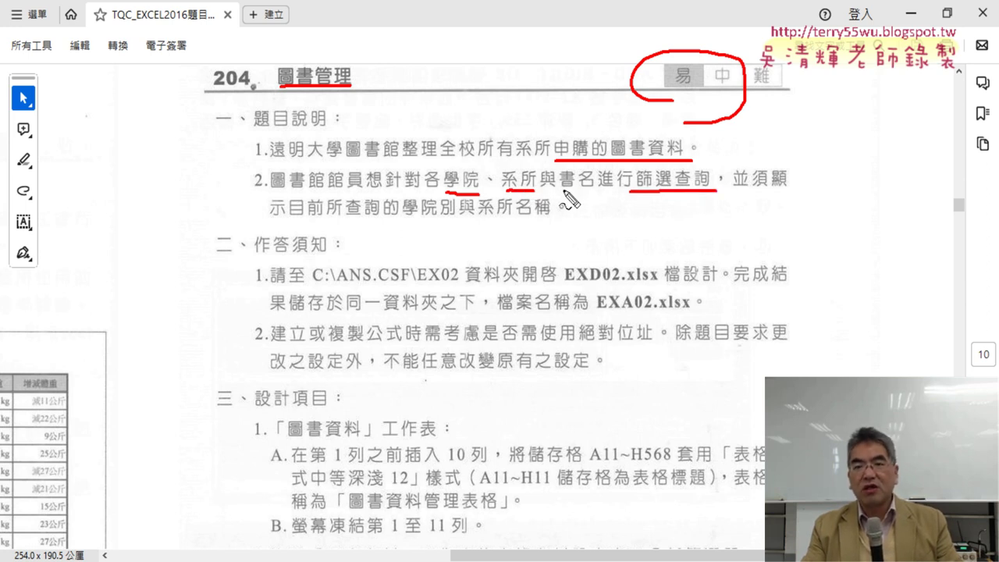
{"action": "left_click_drag", "start_coordinate": [562, 189], "coordinate": [593, 189]}
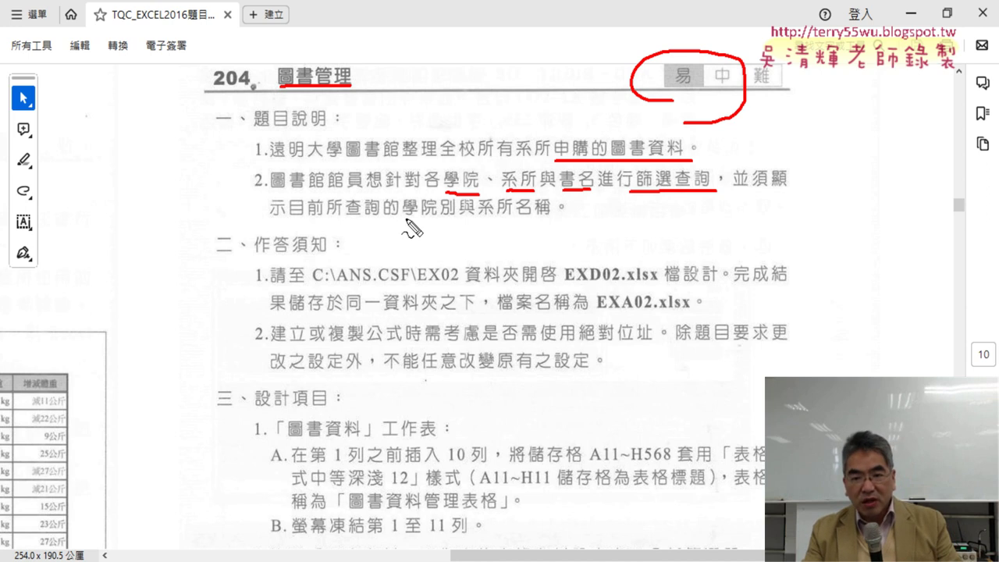
{"action": "left_click_drag", "start_coordinate": [404, 218], "coordinate": [437, 214]}
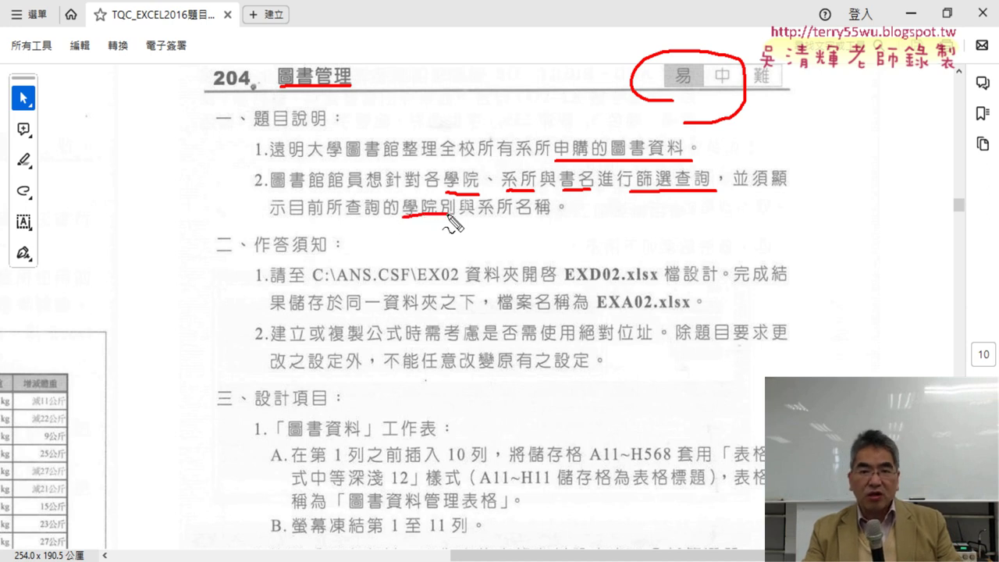
{"action": "left_click_drag", "start_coordinate": [480, 219], "coordinate": [544, 222]}
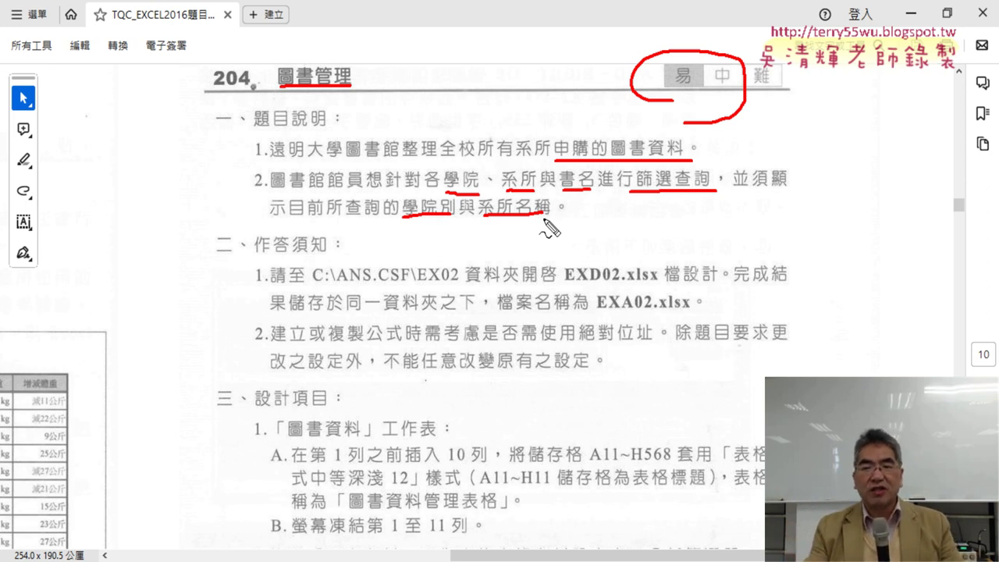
{"action": "left_click_drag", "start_coordinate": [636, 200], "coordinate": [697, 199]}
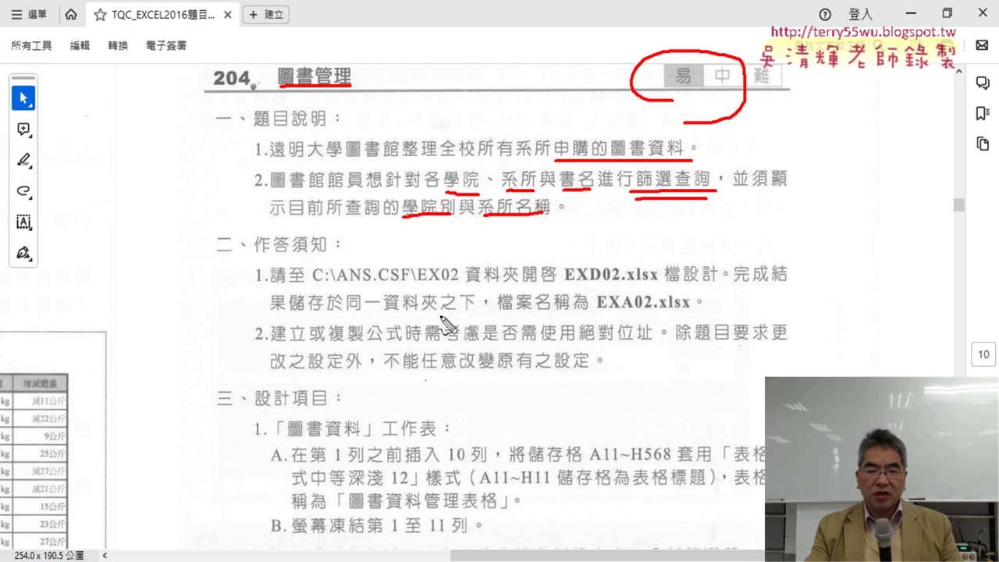
{"action": "left_click_drag", "start_coordinate": [565, 286], "coordinate": [658, 286]}
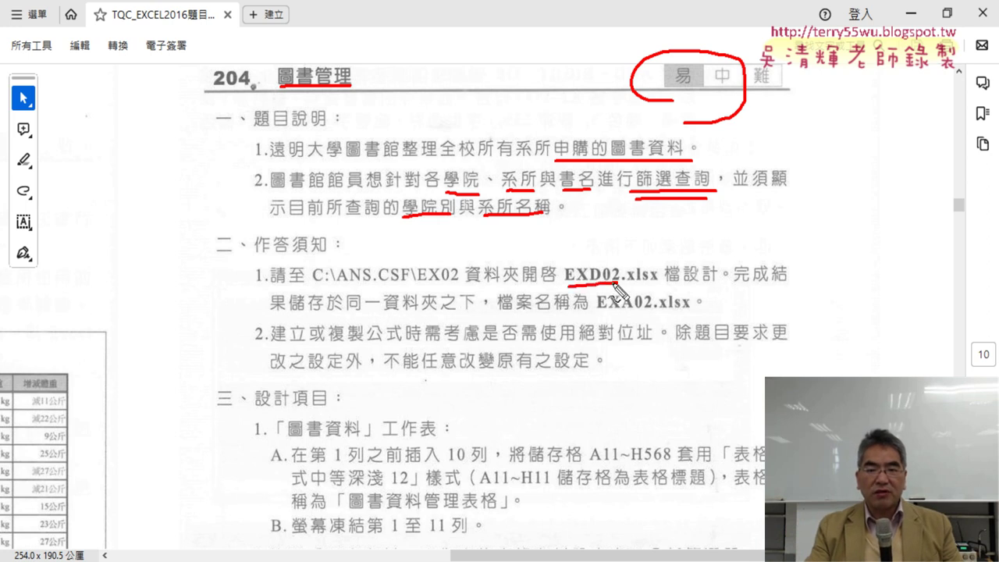
{"action": "key", "text": "Escape"}
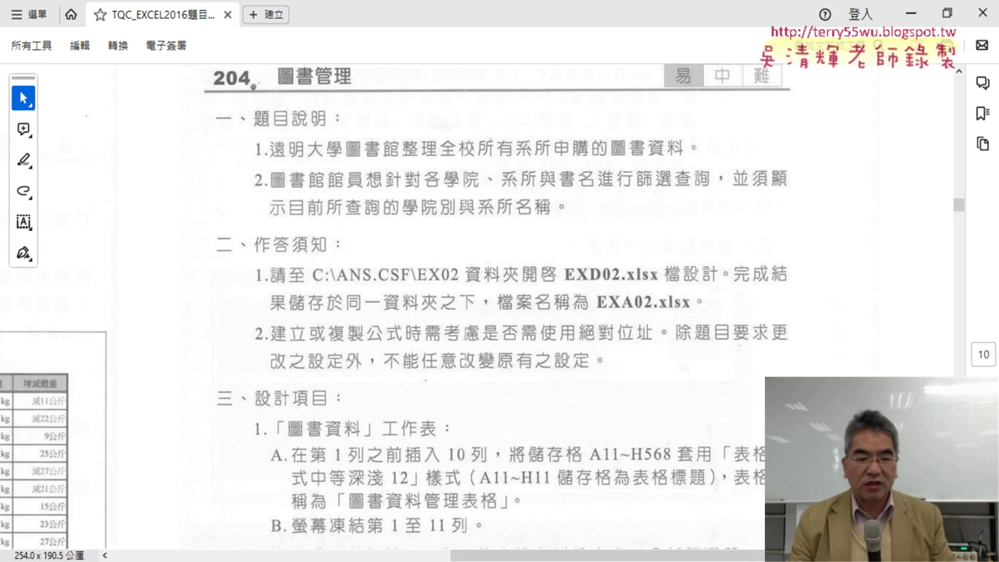
- Minimize the PDF and switch to EXD02.xlsx, scrolled back to the top of the sheet
{"action": "mouse_move", "coordinate": [147, 561]}
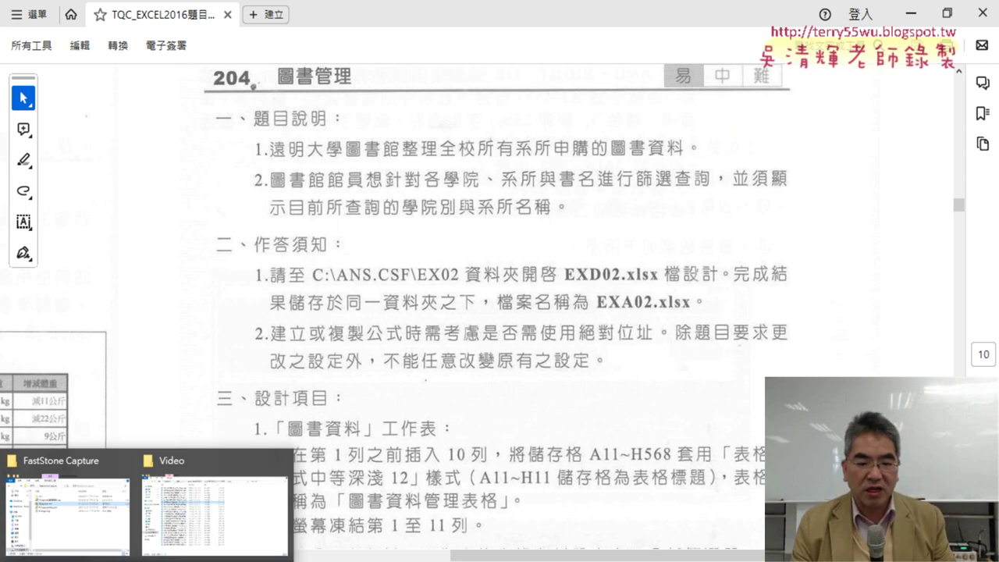
{"action": "mouse_move", "coordinate": [412, 561]}
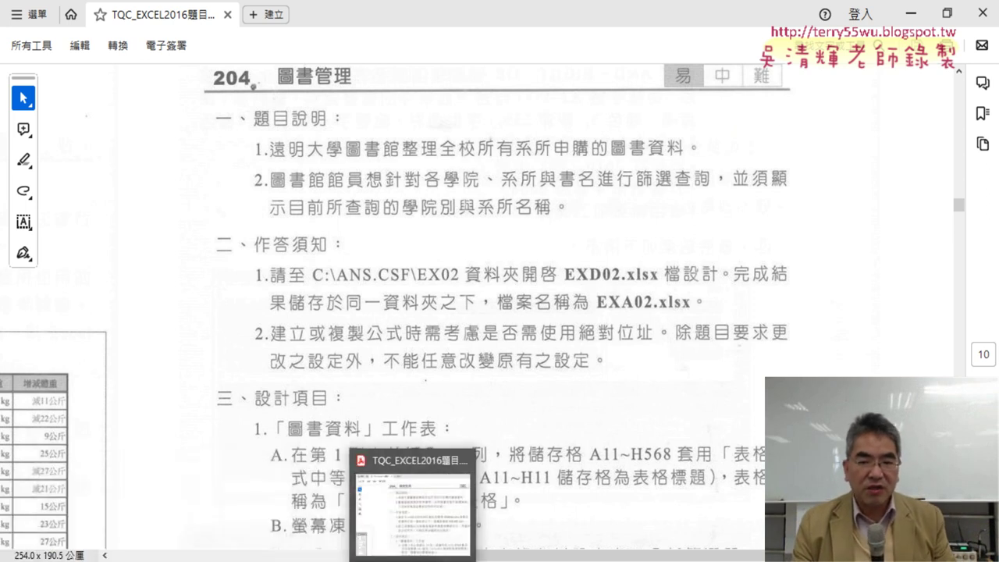
{"action": "left_click", "coordinate": [913, 19]}
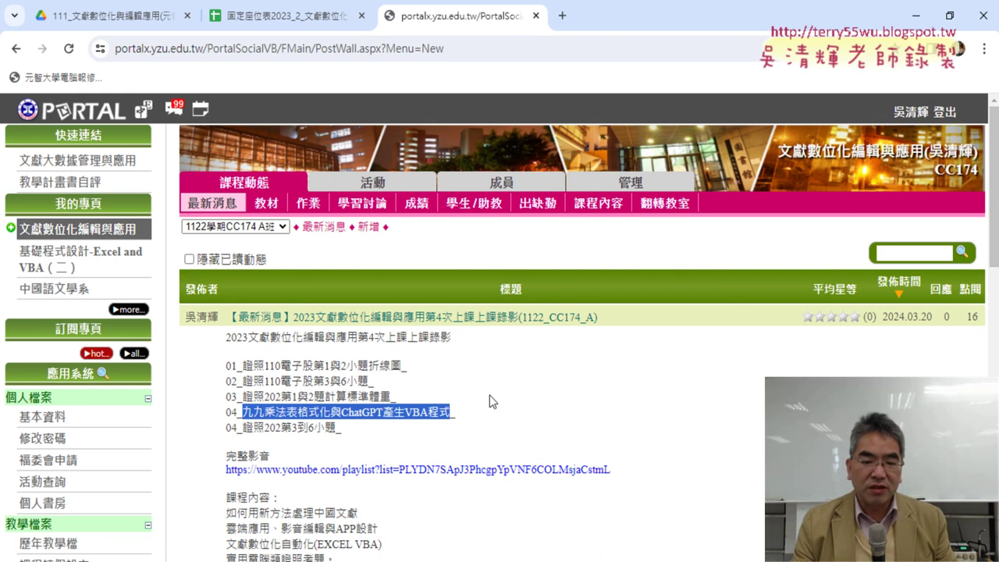
{"action": "key", "text": "alt+Tab"}
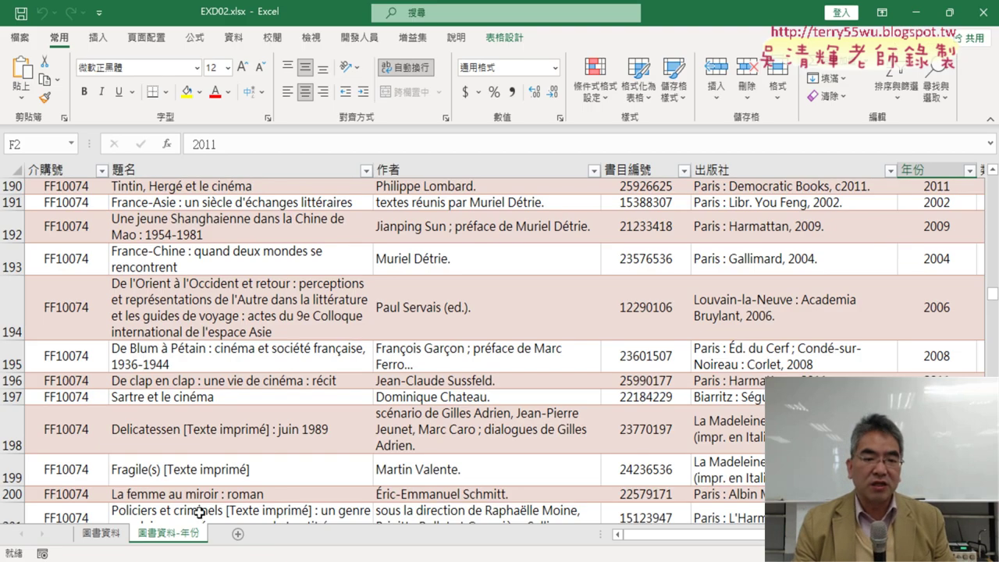
{"action": "scroll", "coordinate": [195, 386], "scroll_direction": "up", "scroll_amount": 8}
{"action": "scroll", "coordinate": [200, 388], "scroll_direction": "up", "scroll_amount": 9}
{"action": "scroll", "coordinate": [199, 388], "scroll_direction": "up", "scroll_amount": 10}
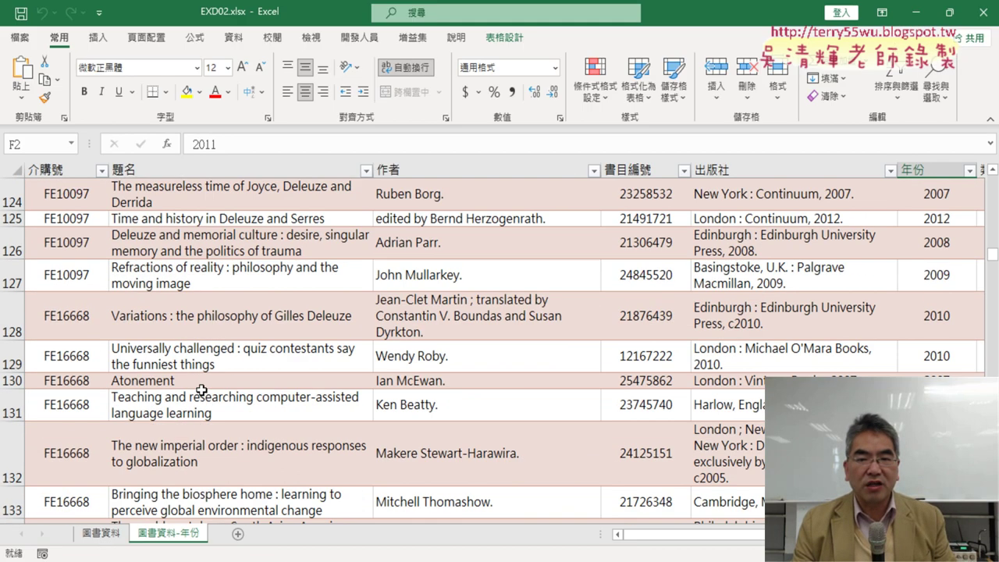
{"action": "scroll", "coordinate": [201, 389], "scroll_direction": "up", "scroll_amount": 7}
{"action": "scroll", "coordinate": [202, 390], "scroll_direction": "up", "scroll_amount": 13}
{"action": "scroll", "coordinate": [202, 390], "scroll_direction": "up", "scroll_amount": 8}
{"action": "scroll", "coordinate": [202, 390], "scroll_direction": "up", "scroll_amount": 8}
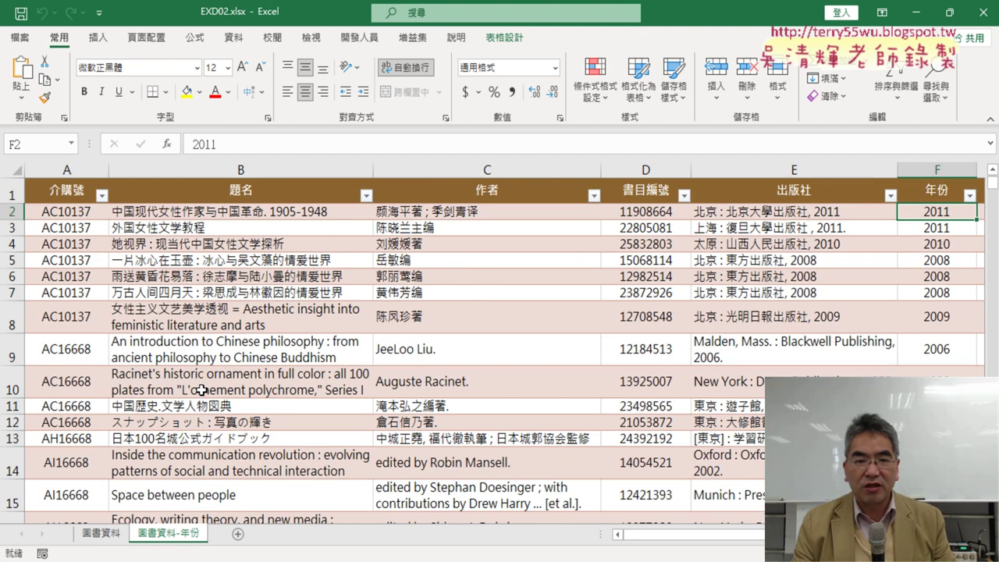
- Inspect the header row and the 介購號 column, jumping to its last data row and back to A1
{"action": "left_click", "coordinate": [60, 189]}
{"action": "left_click", "coordinate": [17, 190]}
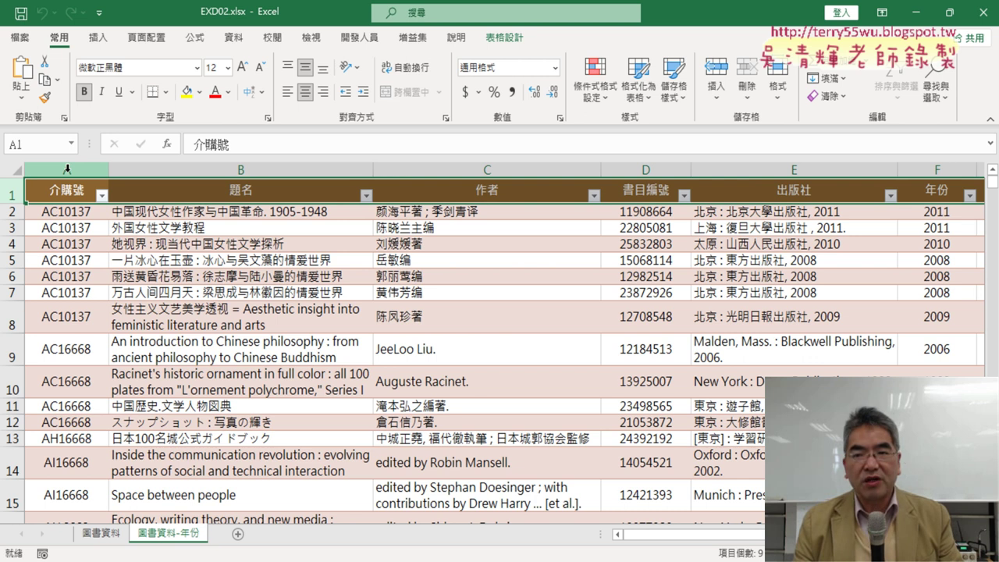
{"action": "mouse_move", "coordinate": [648, 535]}
{"action": "left_mouse_down"}
{"action": "mouse_move", "coordinate": [715, 535]}
{"action": "mouse_move", "coordinate": [648, 534]}
{"action": "left_mouse_up"}
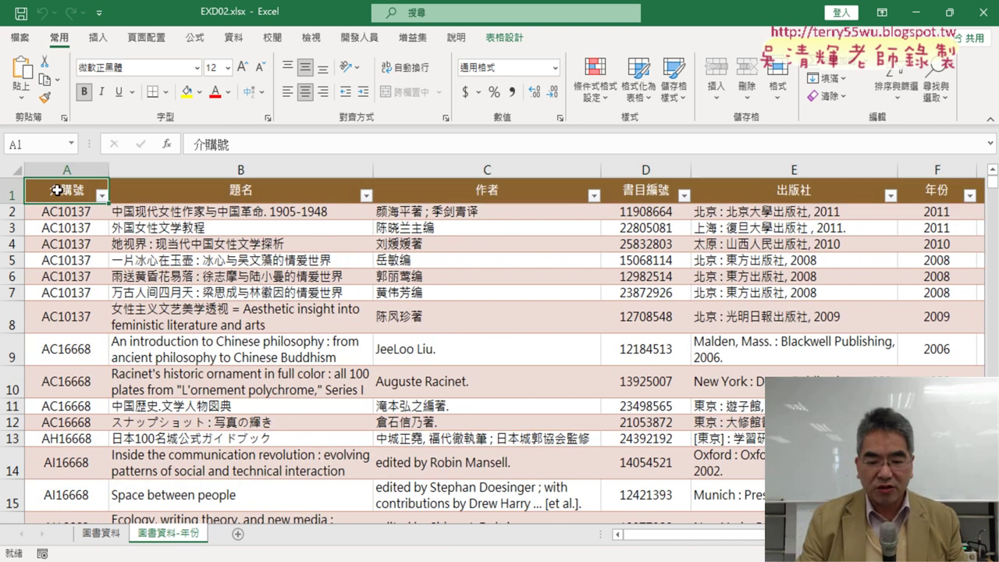
{"action": "key", "text": "ctrl+Down"}
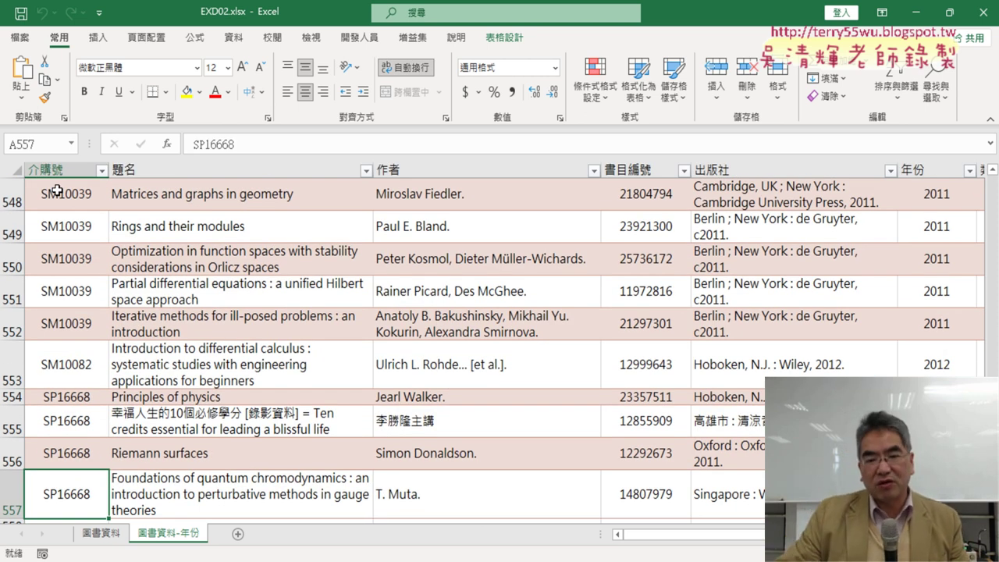
{"action": "key", "text": "ctrl+Up"}
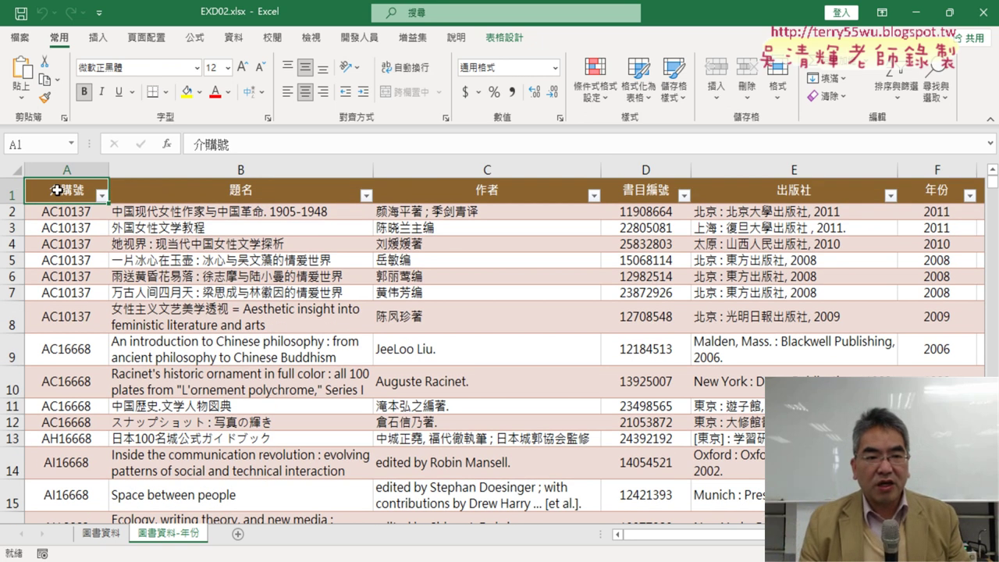
{"action": "left_click", "coordinate": [82, 173]}
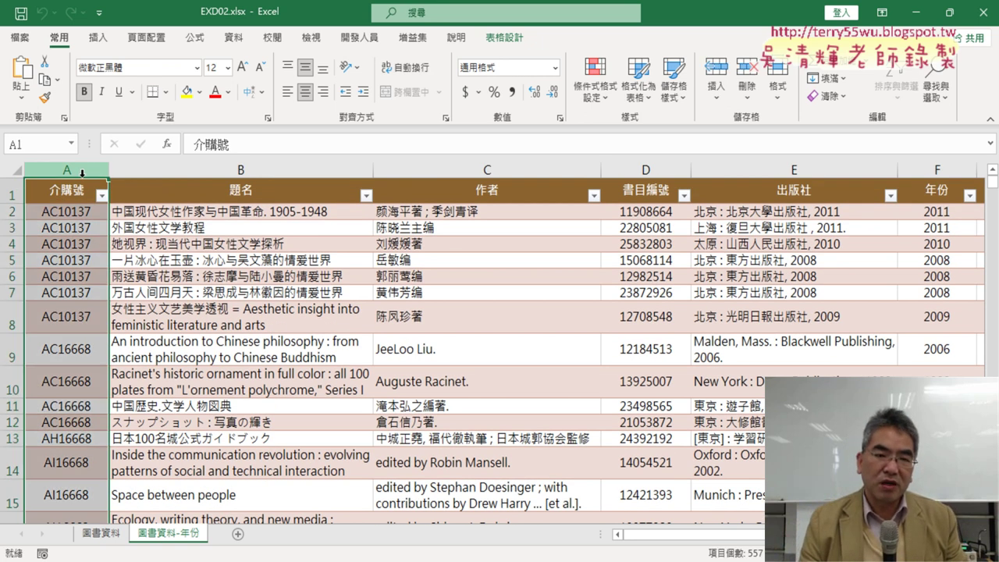
{"action": "left_click_drag", "start_coordinate": [69, 212], "coordinate": [72, 293]}
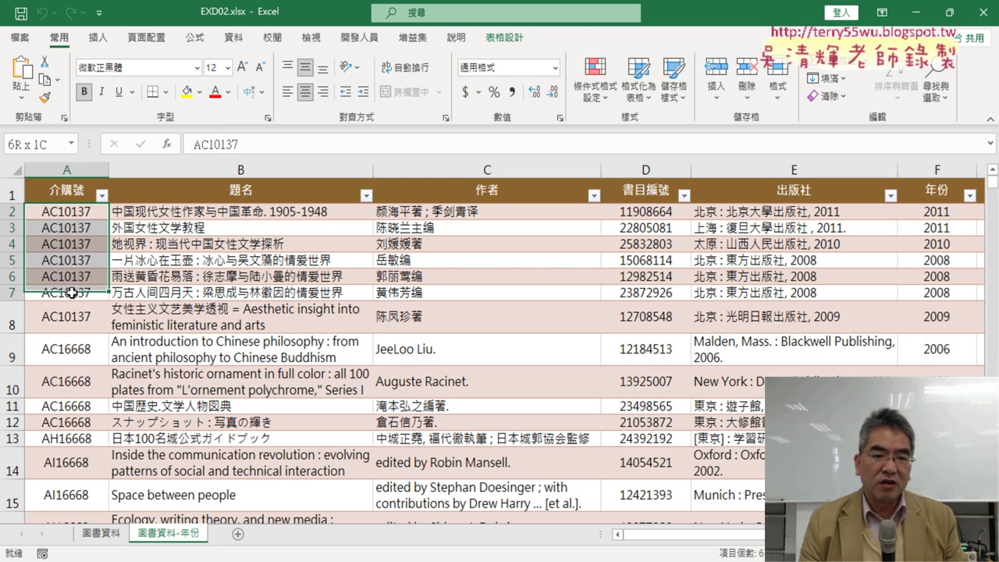
- Review the first record's title, author, number, publisher and 類型 values, then show the 類型 filter list
{"action": "left_click", "coordinate": [271, 196]}
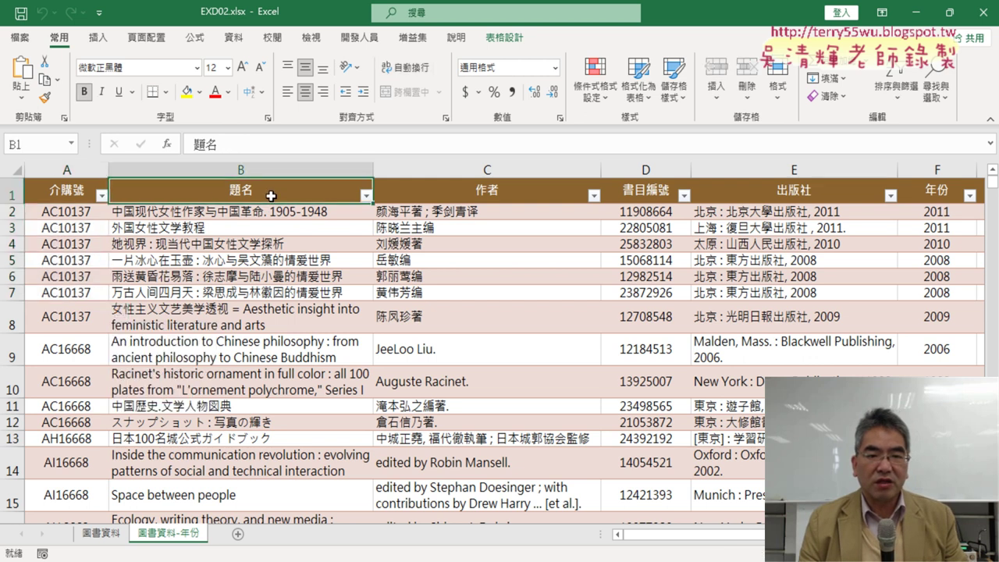
{"action": "left_click", "coordinate": [270, 212]}
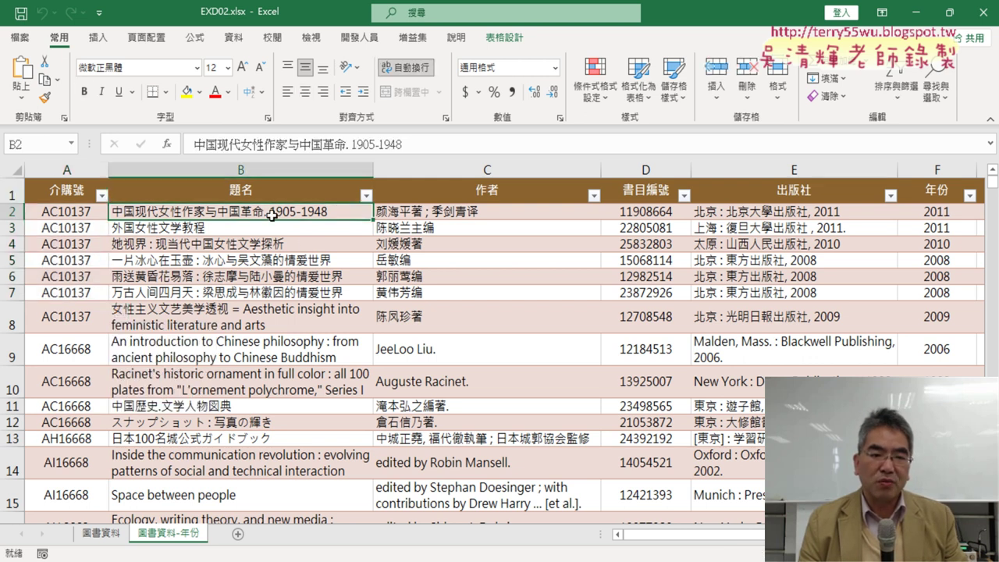
{"action": "left_click", "coordinate": [557, 211]}
{"action": "left_click", "coordinate": [666, 212]}
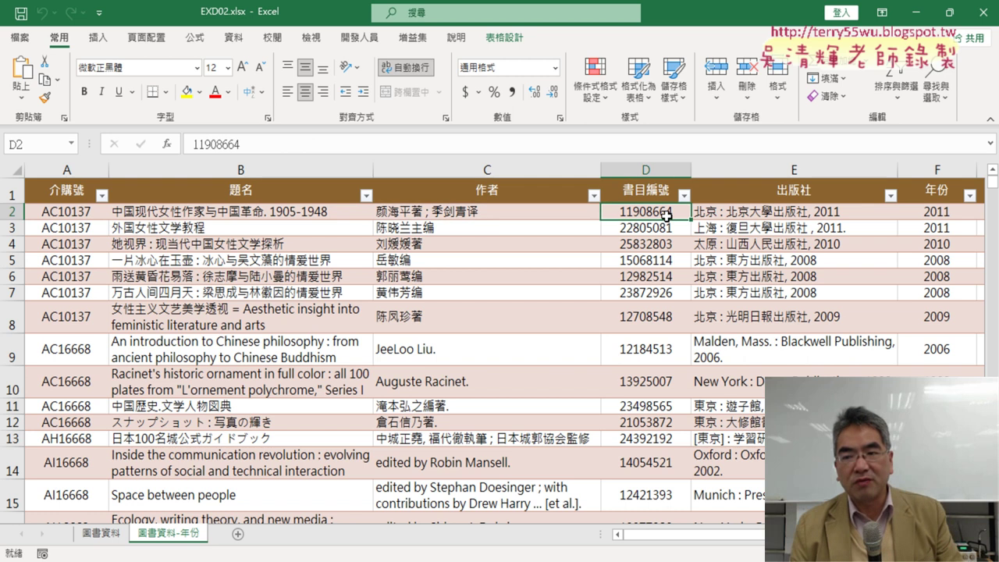
{"action": "key", "text": "Right"}
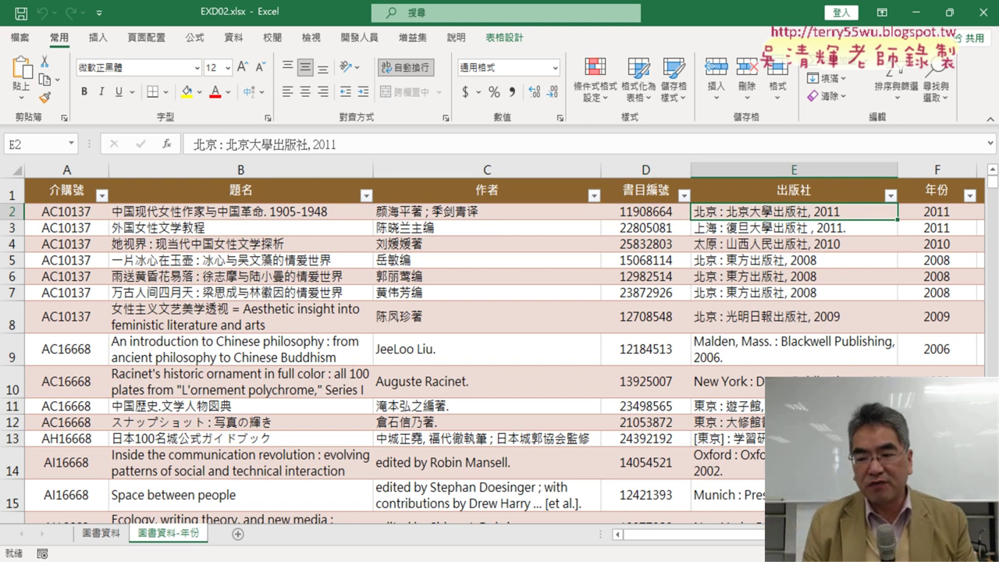
{"action": "scroll", "coordinate": [499, 351], "scroll_direction": "right", "scroll_amount": 5}
{"action": "scroll", "coordinate": [705, 243], "scroll_direction": "right", "scroll_amount": 2}
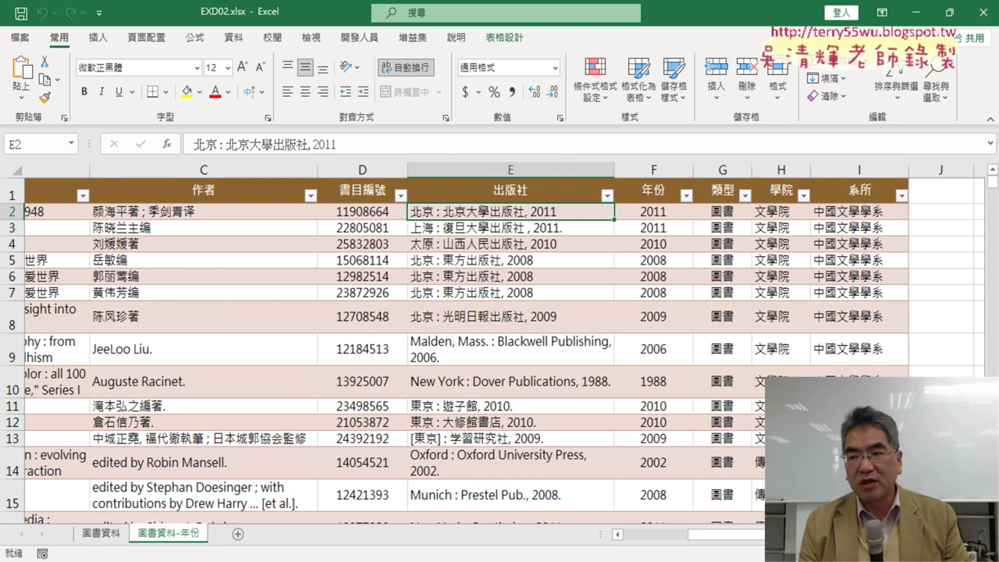
{"action": "left_click", "coordinate": [656, 209]}
{"action": "scroll", "coordinate": [625, 363], "scroll_direction": "down", "scroll_amount": 5}
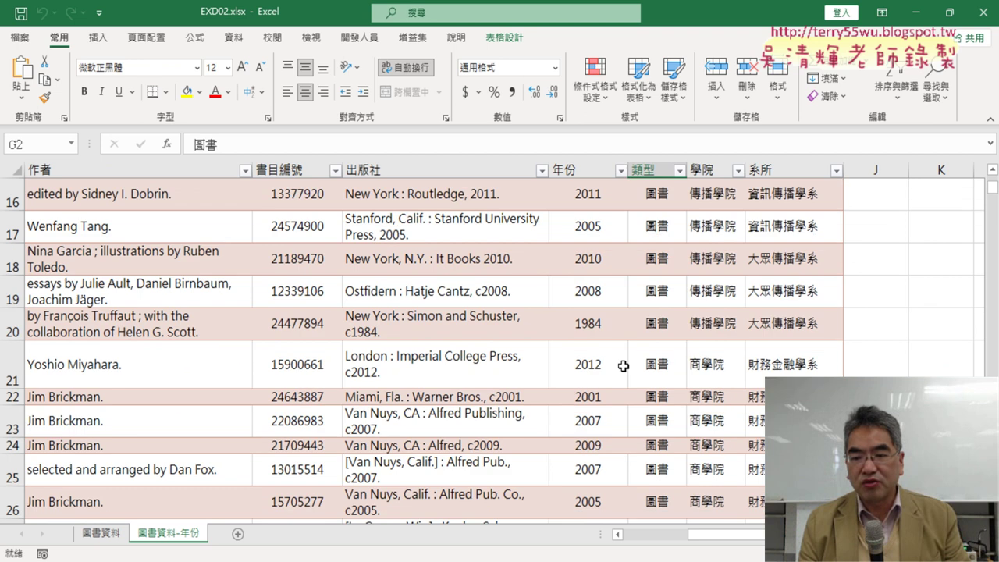
{"action": "scroll", "coordinate": [624, 363], "scroll_direction": "down", "scroll_amount": 3}
{"action": "scroll", "coordinate": [623, 366], "scroll_direction": "up", "scroll_amount": 5}
{"action": "scroll", "coordinate": [623, 366], "scroll_direction": "up", "scroll_amount": 3}
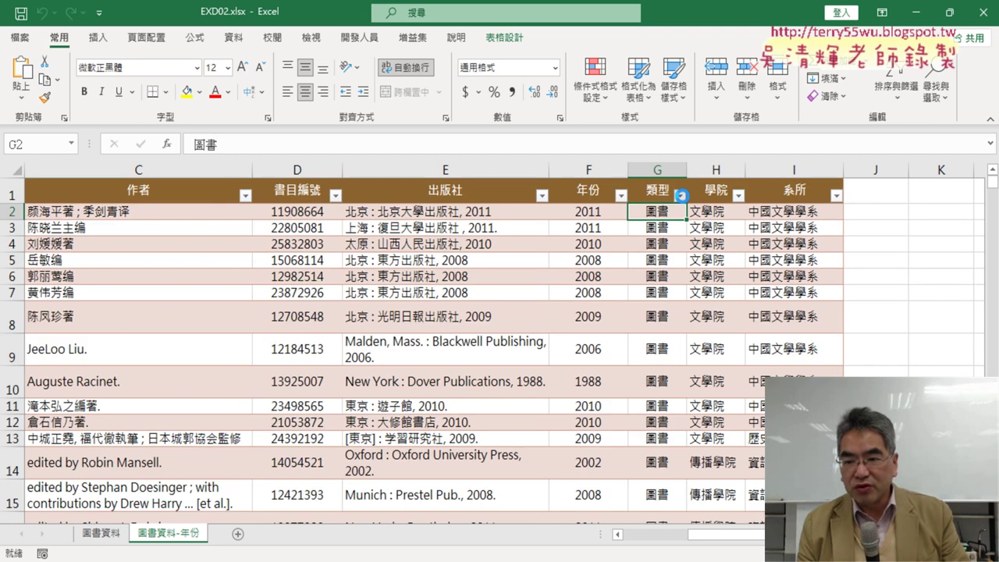
{"action": "left_click", "coordinate": [681, 195]}
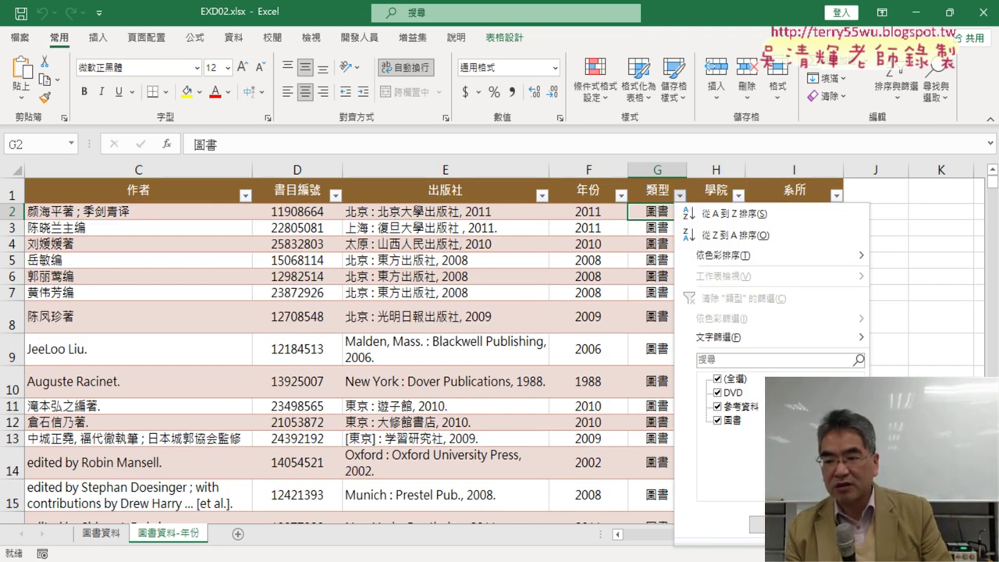
- Close the 類型, 學院 and 系所 filter lists unchanged, then select I1 and show the 資料 tab
{"action": "left_click", "coordinate": [780, 525]}
{"action": "left_click", "coordinate": [740, 195]}
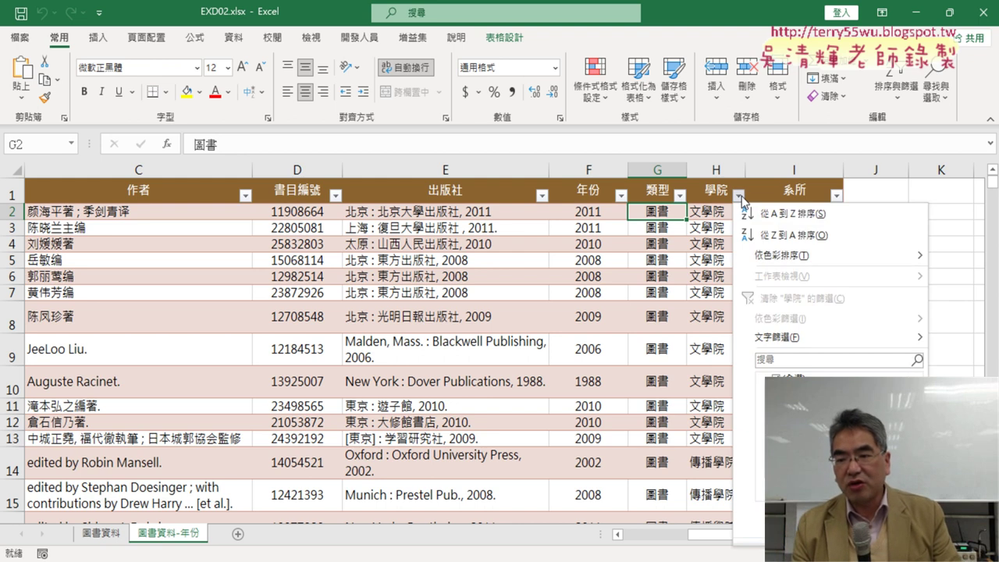
{"action": "key", "text": "Escape"}
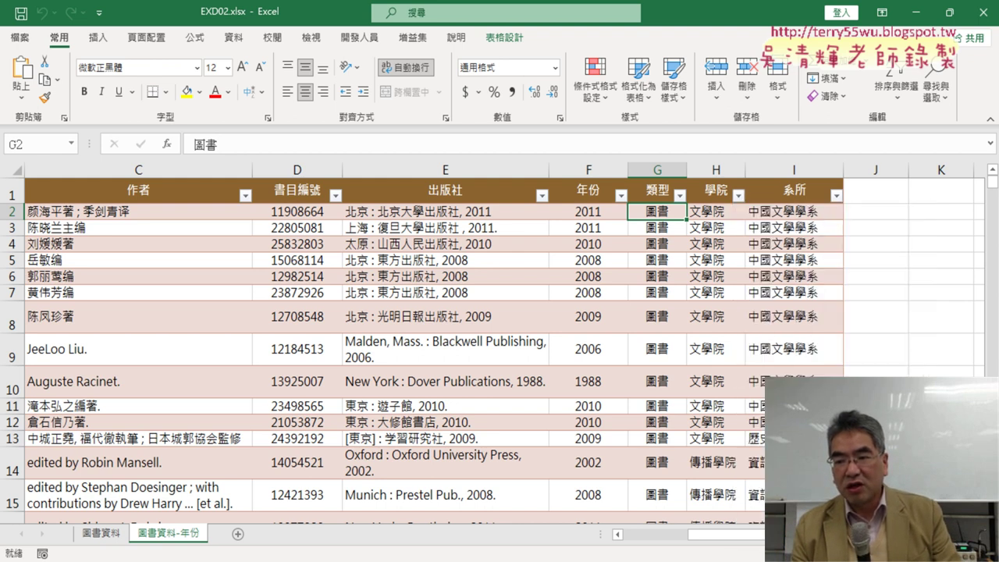
{"action": "left_click", "coordinate": [838, 196]}
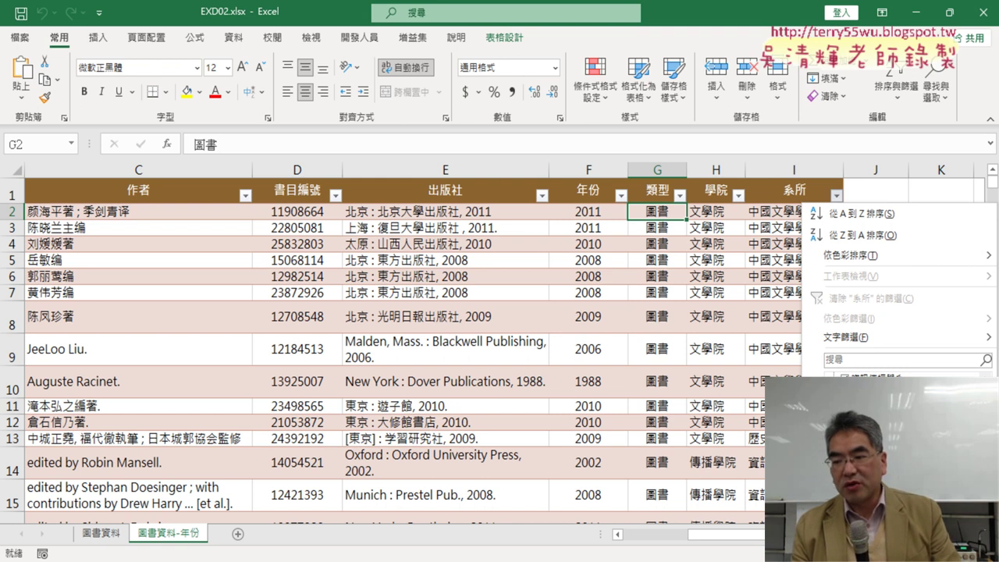
{"action": "key", "text": "Escape"}
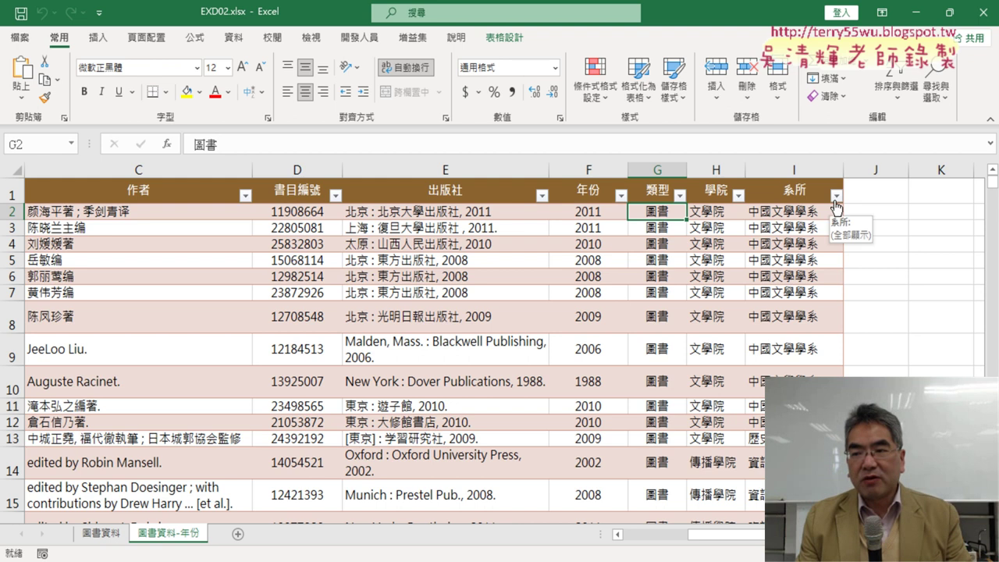
{"action": "left_click", "coordinate": [836, 196]}
{"action": "left_click", "coordinate": [769, 195]}
{"action": "left_click", "coordinate": [765, 192]}
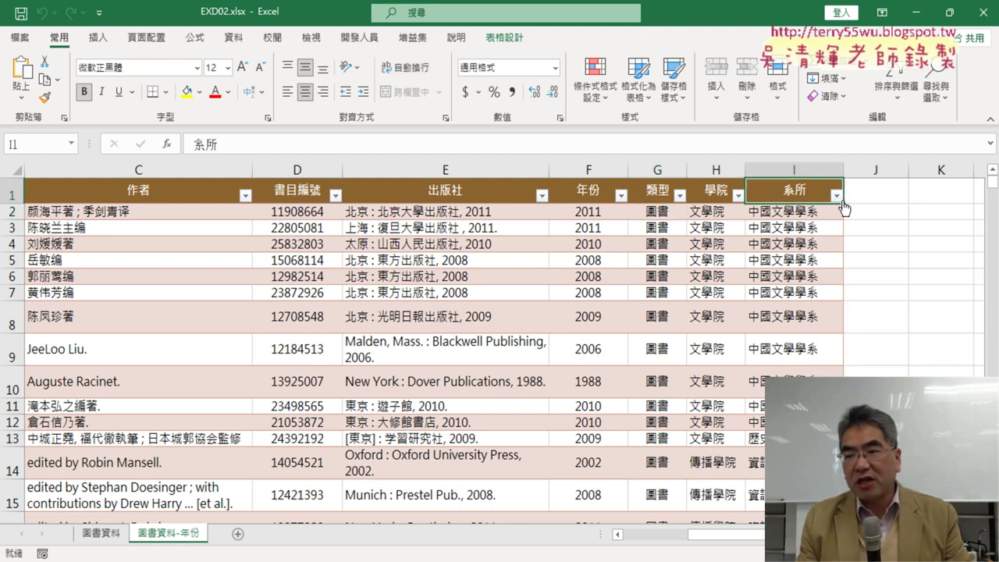
{"action": "left_click", "coordinate": [242, 39]}
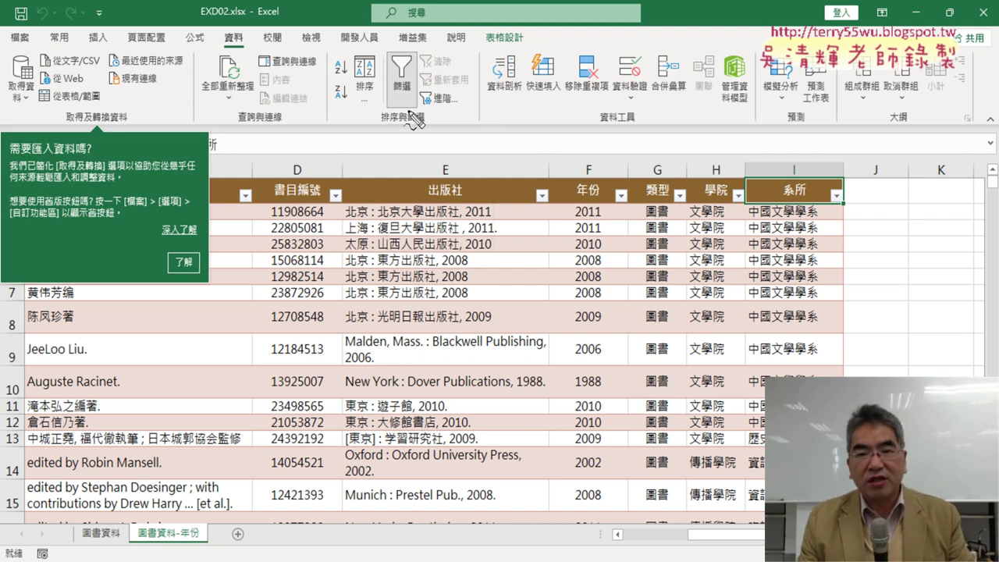
- Dismiss the import-data tip and toggle 篩選 off and back on for the table headers
{"action": "left_click_drag", "start_coordinate": [384, 109], "coordinate": [402, 124]}
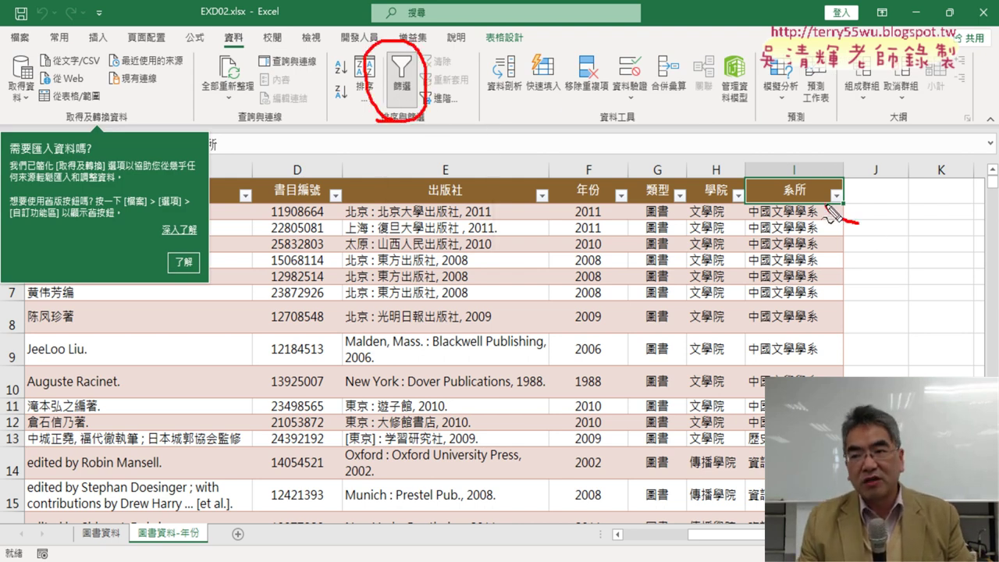
{"action": "left_click_drag", "start_coordinate": [842, 178], "coordinate": [857, 222]}
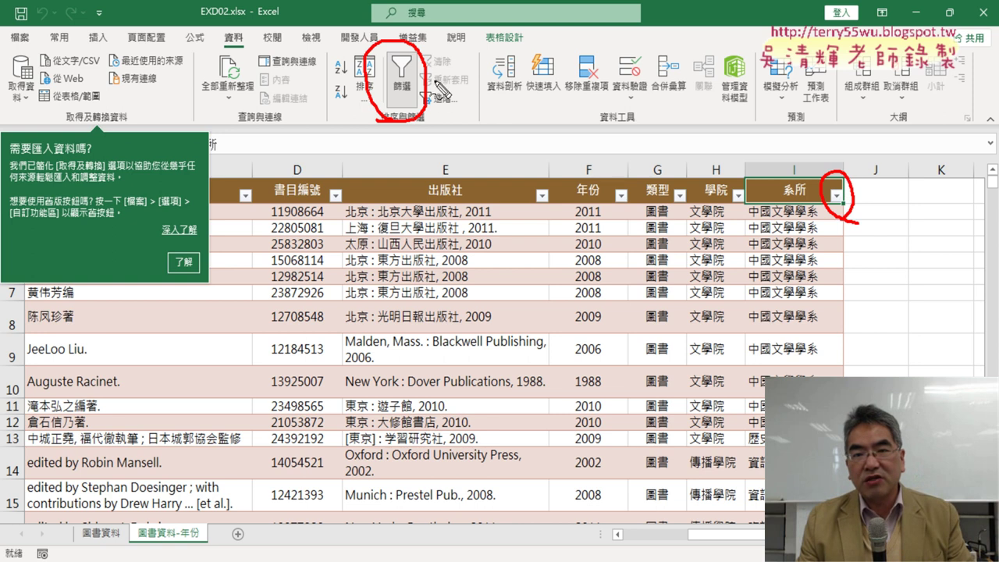
{"action": "left_click_drag", "start_coordinate": [439, 83], "coordinate": [826, 189]}
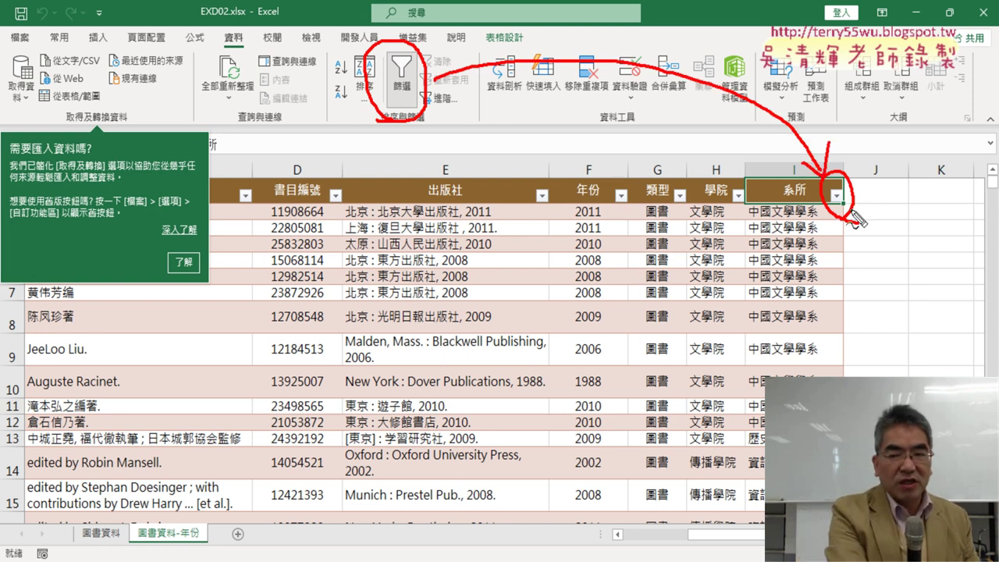
{"action": "key", "text": "Escape"}
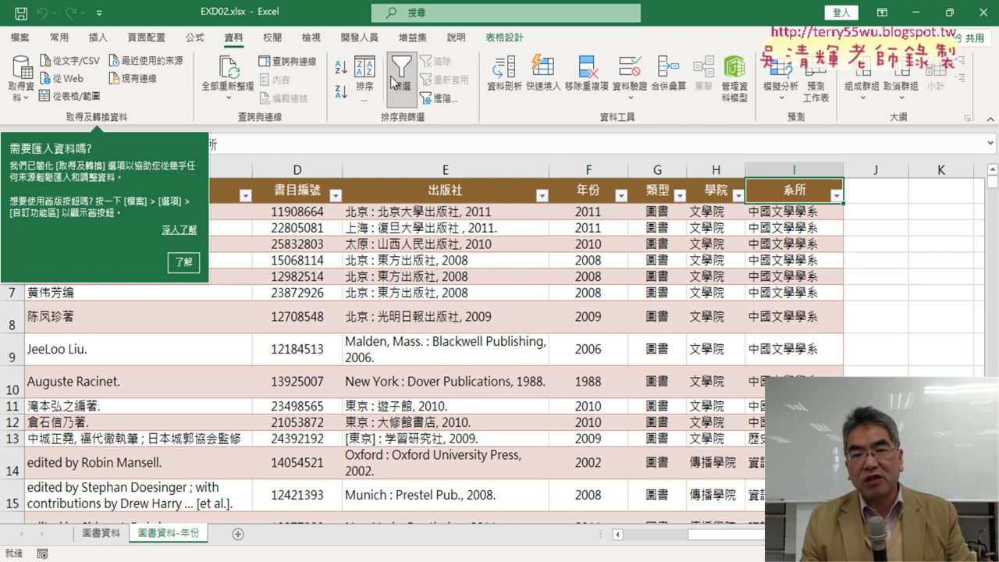
{"action": "left_click", "coordinate": [396, 84]}
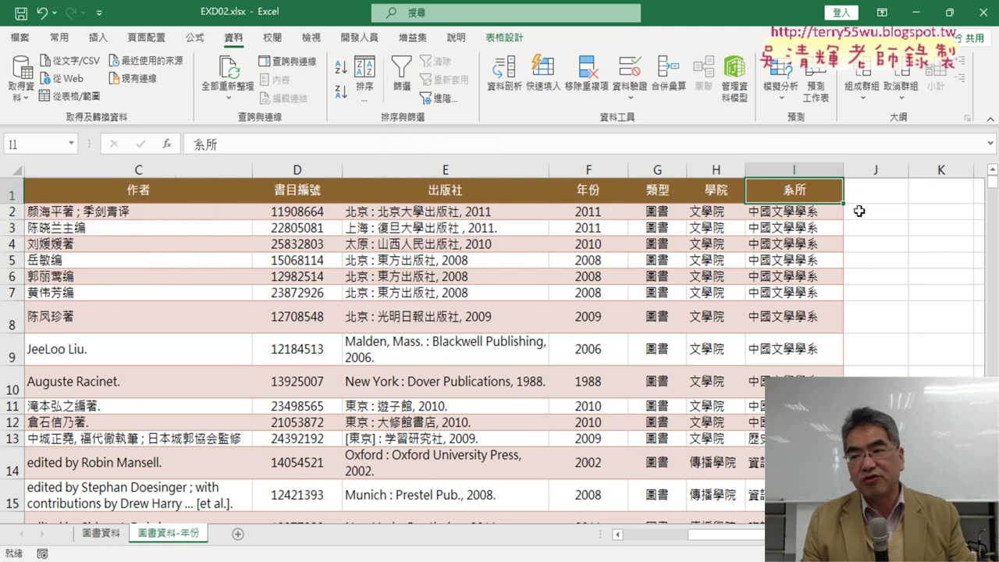
{"action": "left_click", "coordinate": [402, 85]}
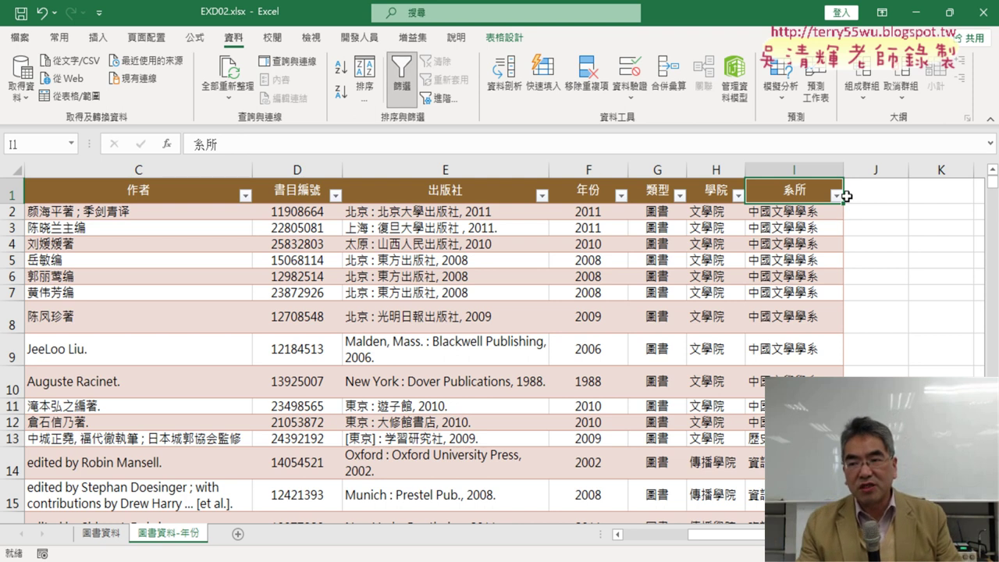
{"action": "left_click", "coordinate": [838, 196]}
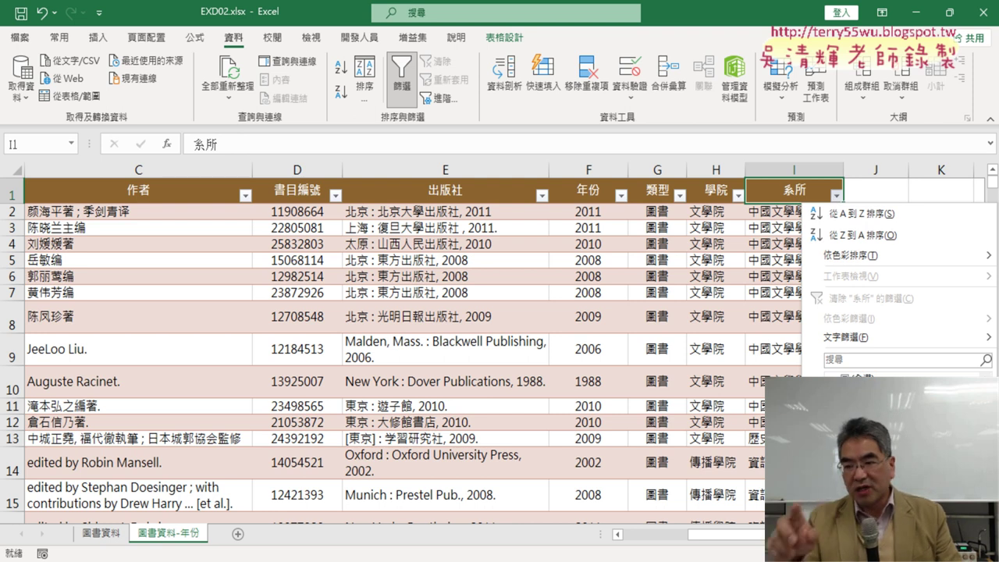
{"action": "key", "text": "Return"}
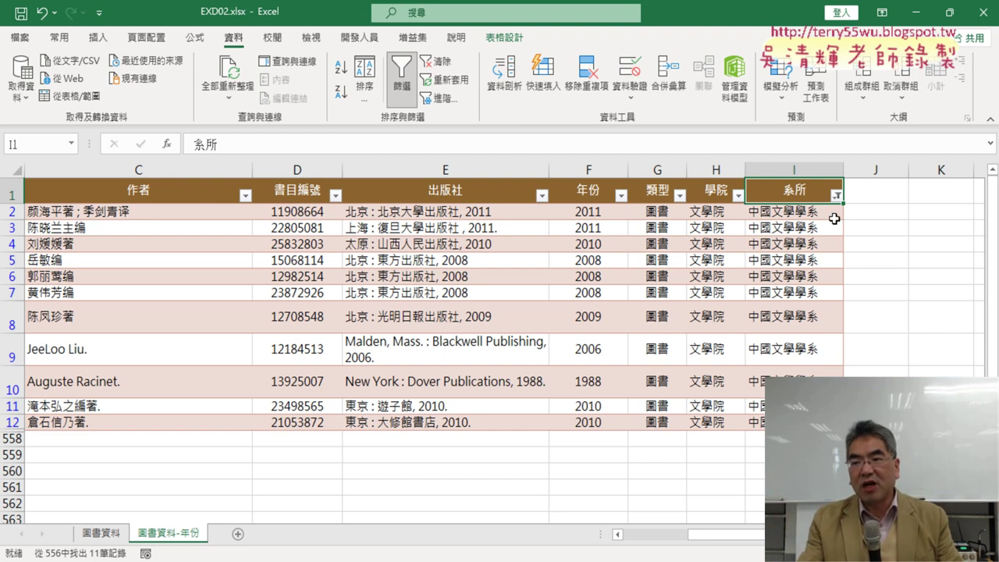
{"action": "left_click", "coordinate": [837, 196]}
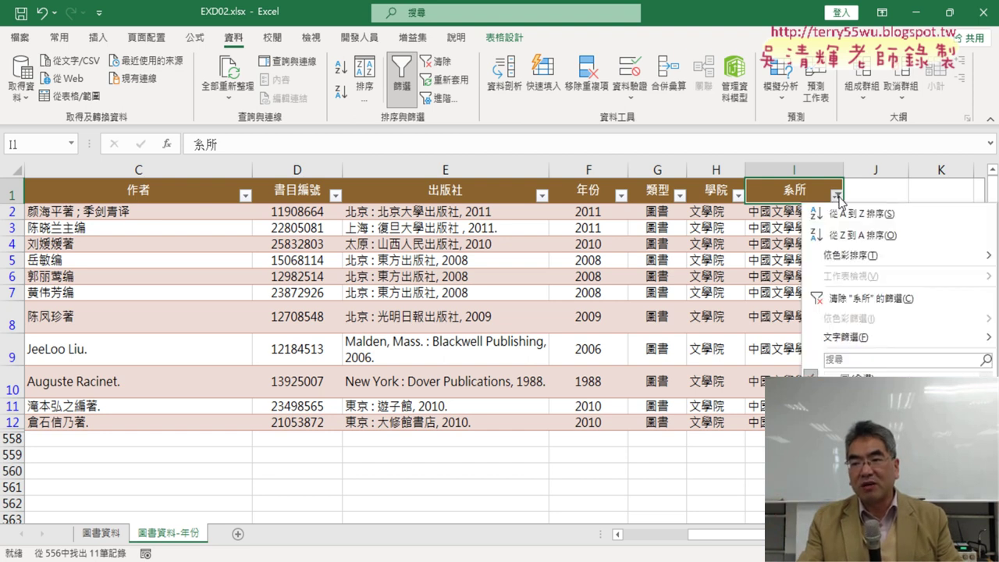
{"action": "left_click", "coordinate": [845, 300]}
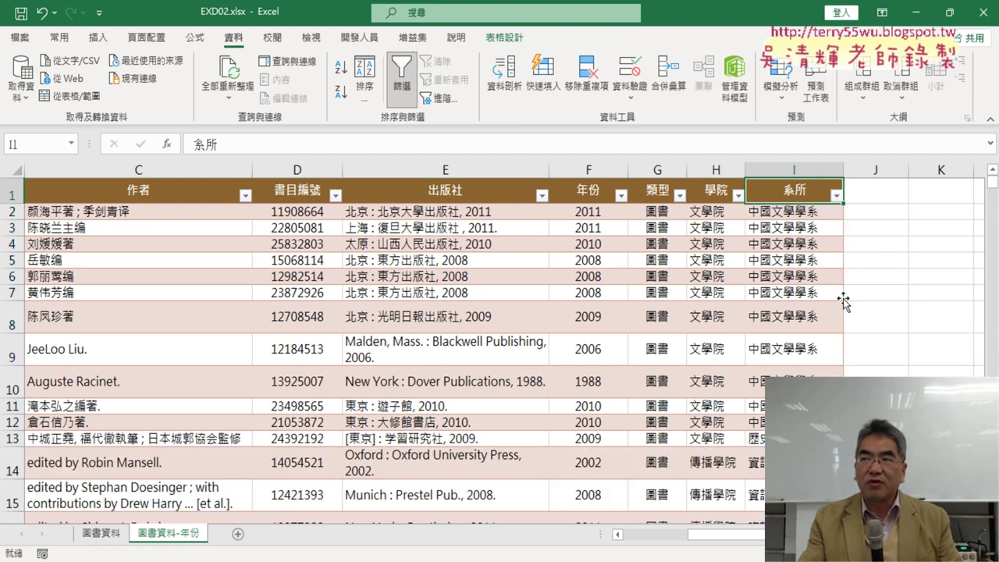
{"action": "left_click", "coordinate": [735, 194]}
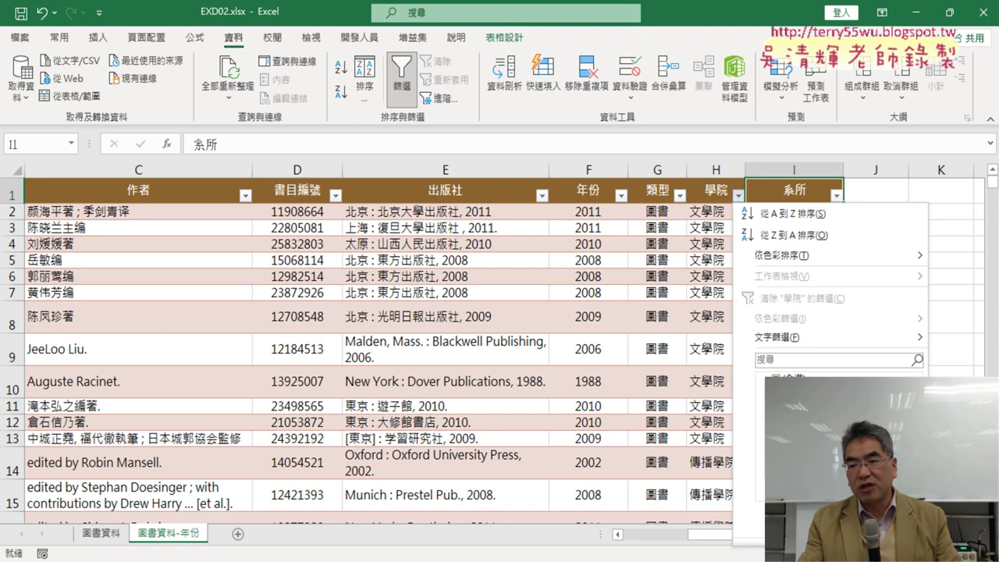
{"action": "key", "text": "Return"}
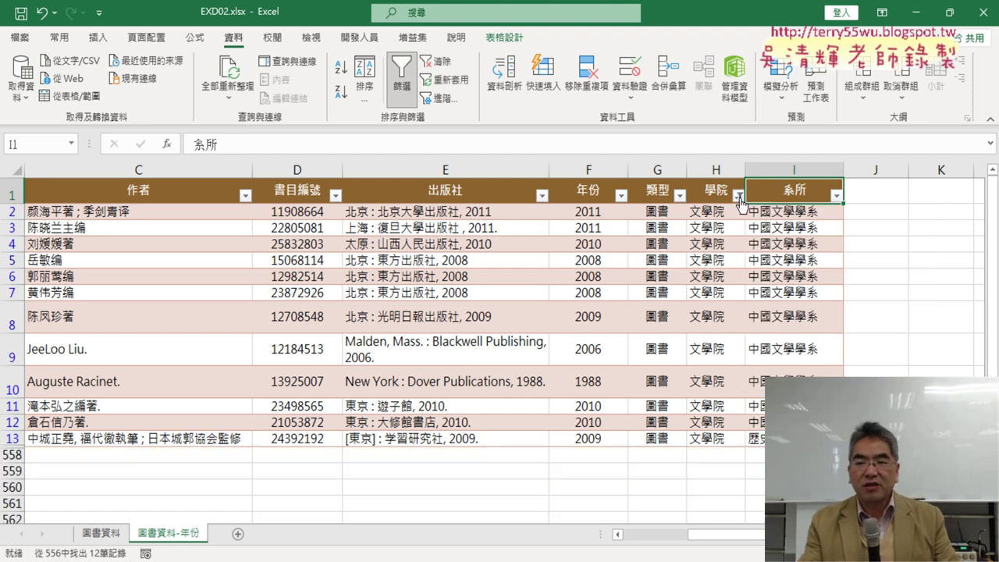
{"action": "left_click", "coordinate": [739, 196]}
{"action": "left_click", "coordinate": [767, 295]}
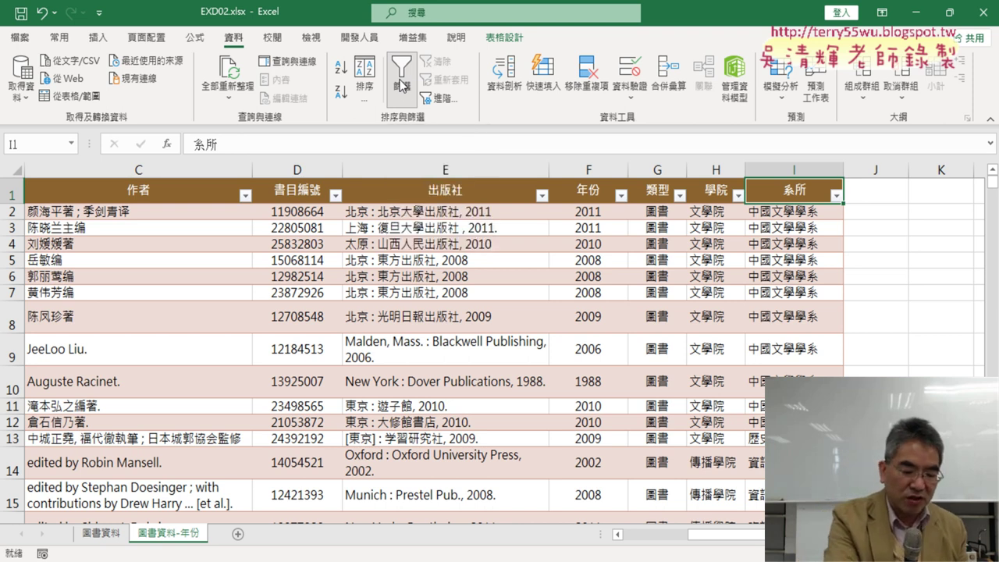
{"action": "mouse_move", "coordinate": [428, 130]}
{"action": "left_mouse_down"}
{"action": "mouse_move", "coordinate": [451, 51]}
{"action": "mouse_move", "coordinate": [422, 125]}
{"action": "left_mouse_up"}
{"action": "mouse_move", "coordinate": [481, 273]}
{"action": "left_mouse_down"}
{"action": "mouse_move", "coordinate": [428, 130]}
{"action": "mouse_move", "coordinate": [474, 148]}
{"action": "left_mouse_up"}
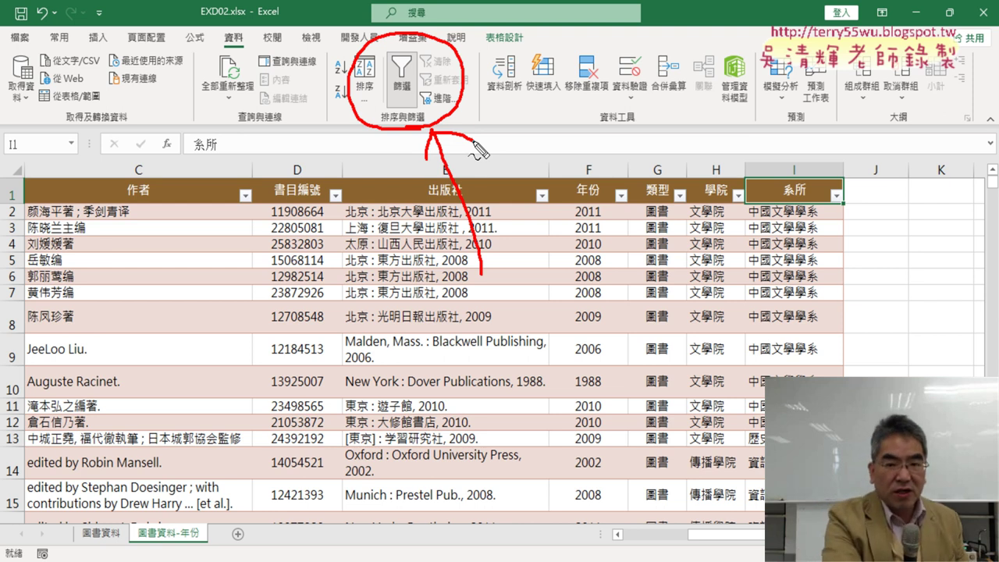
{"action": "key", "text": "Escape"}
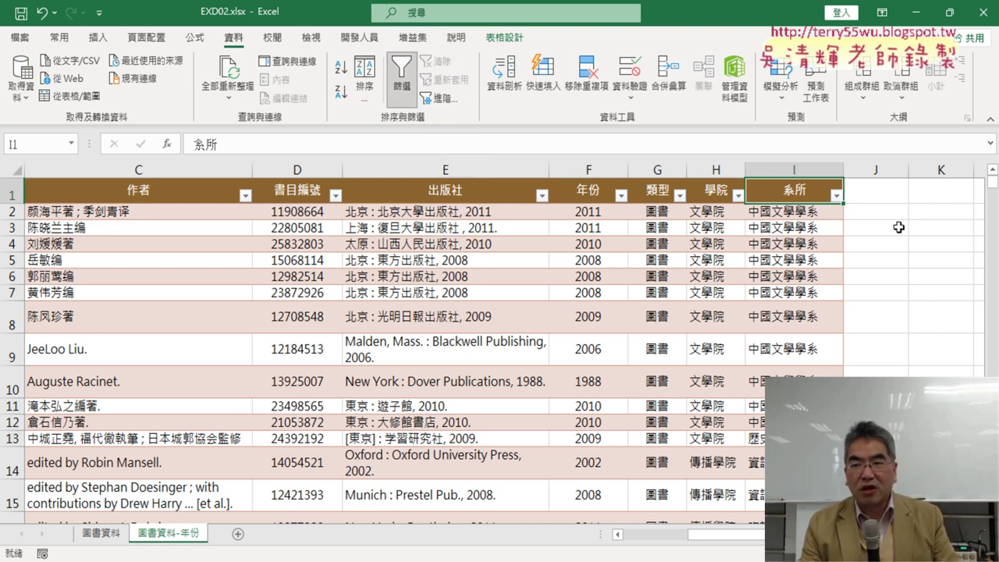
{"action": "left_click", "coordinate": [837, 198]}
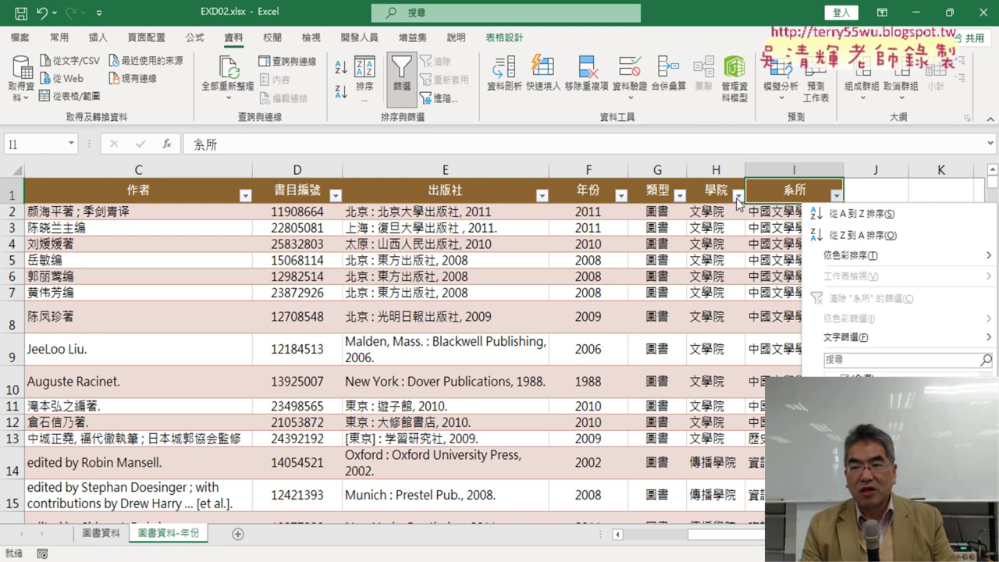
{"action": "left_click", "coordinate": [738, 197]}
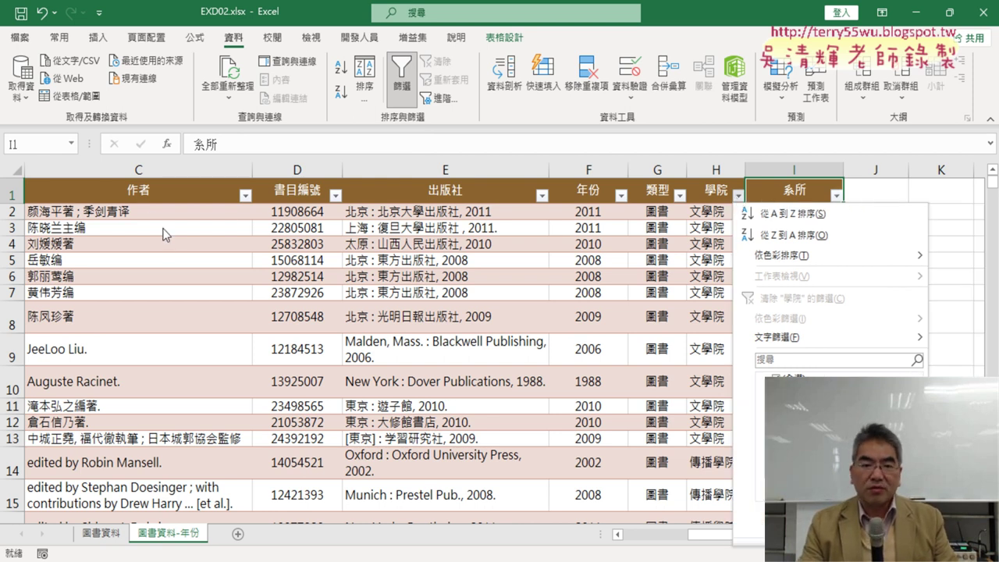
{"action": "left_click_drag", "start_coordinate": [707, 537], "coordinate": [629, 536]}
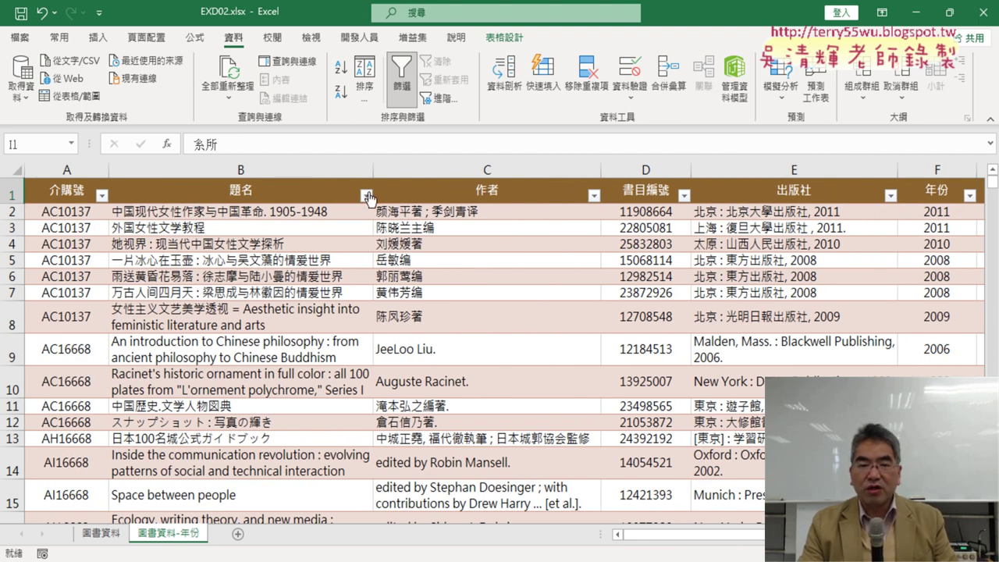
- Open the 題名 filter list and mark column B and the text-filter option in red
{"action": "left_click", "coordinate": [367, 195]}
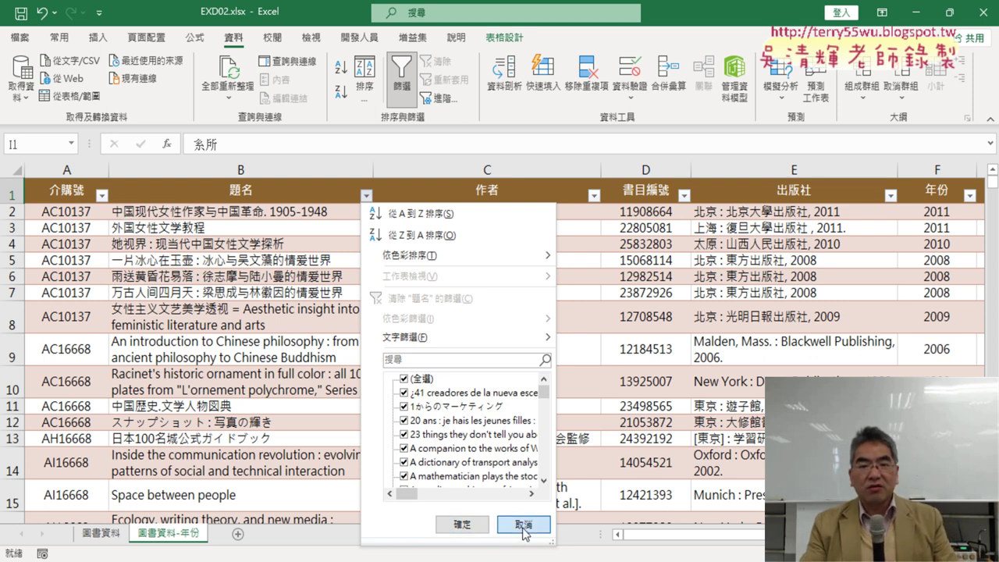
{"action": "left_click", "coordinate": [509, 522]}
{"action": "left_click", "coordinate": [368, 196]}
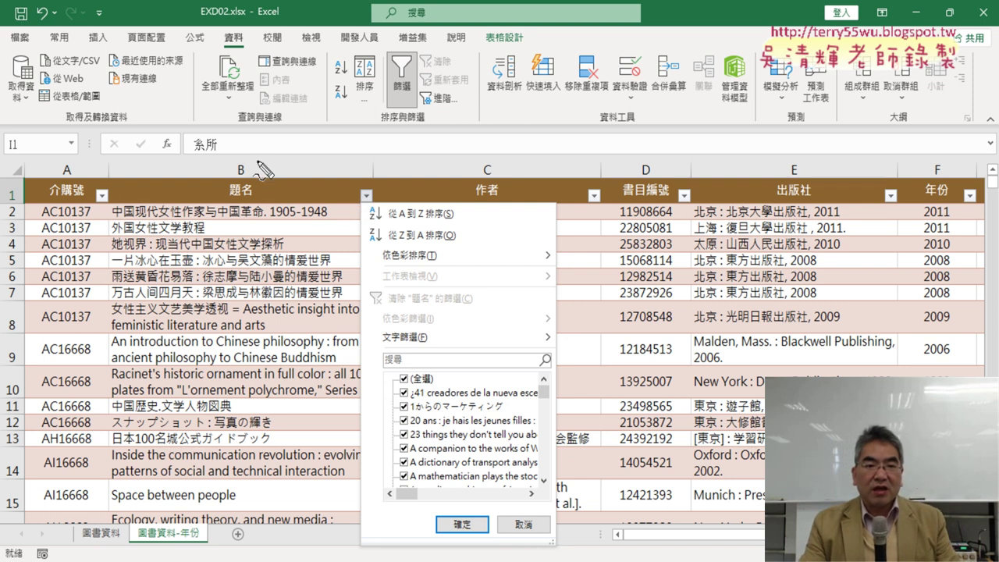
{"action": "left_click_drag", "start_coordinate": [238, 143], "coordinate": [252, 145]}
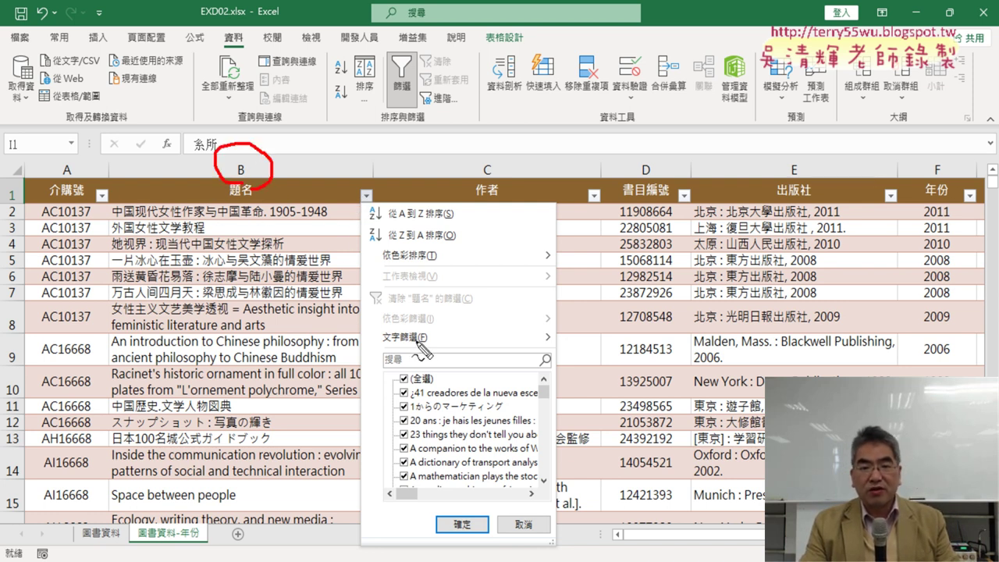
{"action": "left_click_drag", "start_coordinate": [429, 351], "coordinate": [434, 333]}
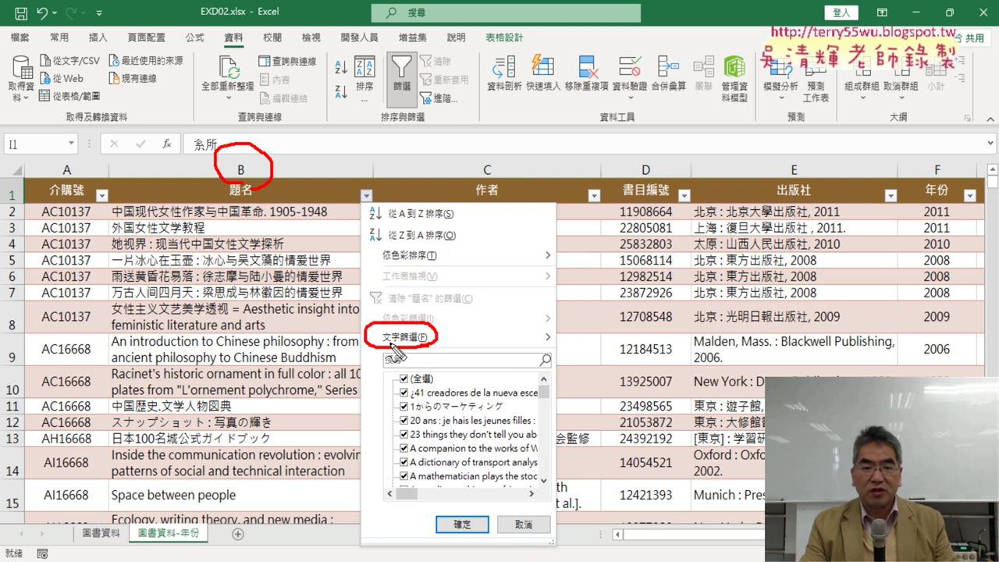
{"action": "left_click_drag", "start_coordinate": [259, 201], "coordinate": [377, 320]}
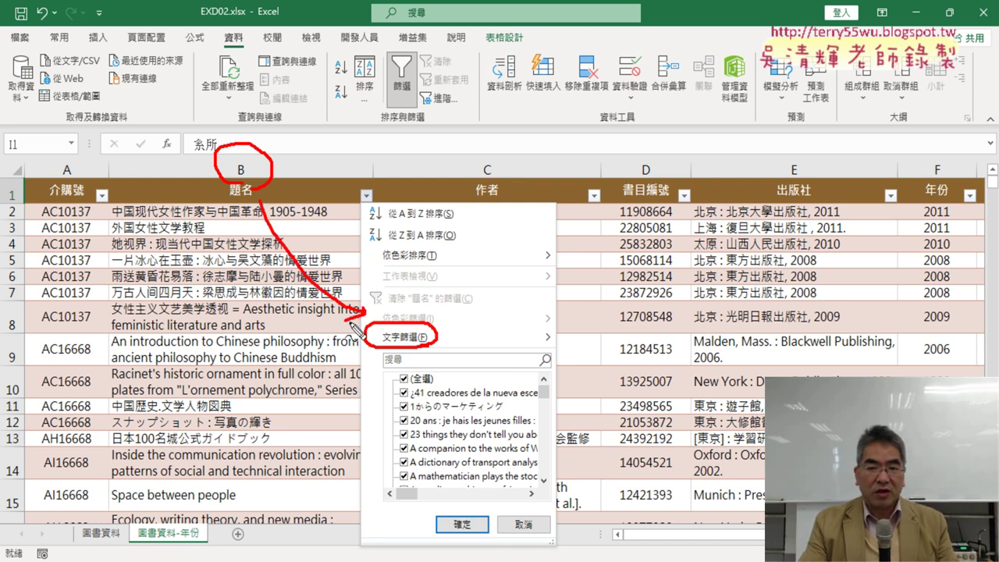
{"action": "key", "text": "Escape"}
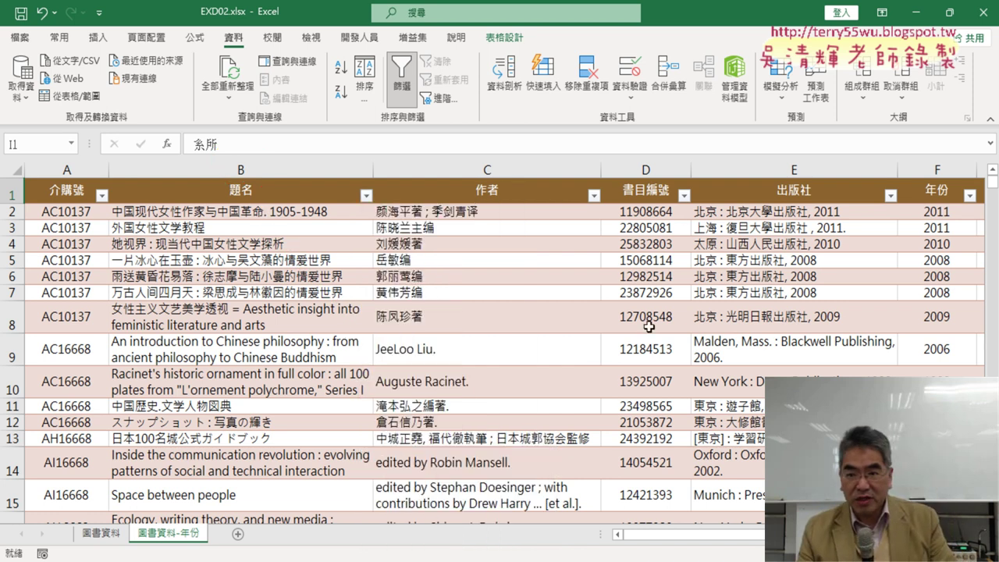
- Check the 書目編號 filter, then reopen the 題名 filter's 文字篩選 submenu
{"action": "left_click", "coordinate": [645, 216]}
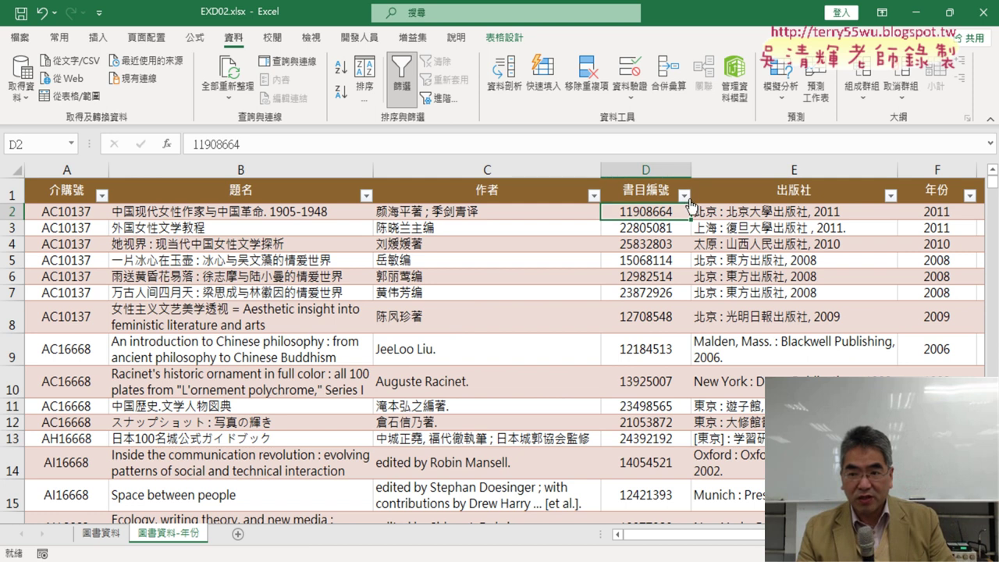
{"action": "left_click", "coordinate": [686, 196]}
{"action": "mouse_move", "coordinate": [730, 343]}
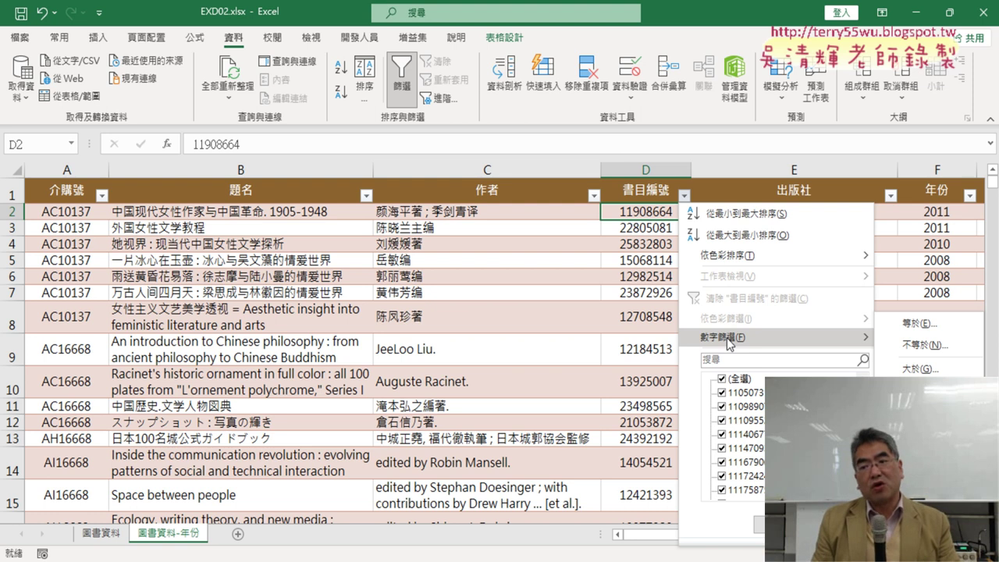
{"action": "left_click", "coordinate": [366, 197]}
{"action": "left_click", "coordinate": [366, 197]}
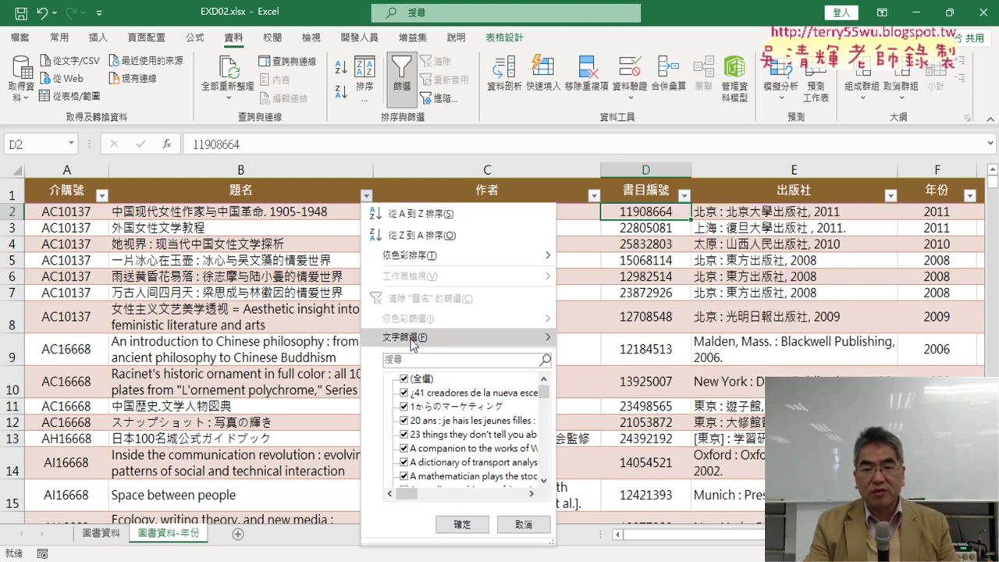
{"action": "mouse_move", "coordinate": [412, 344]}
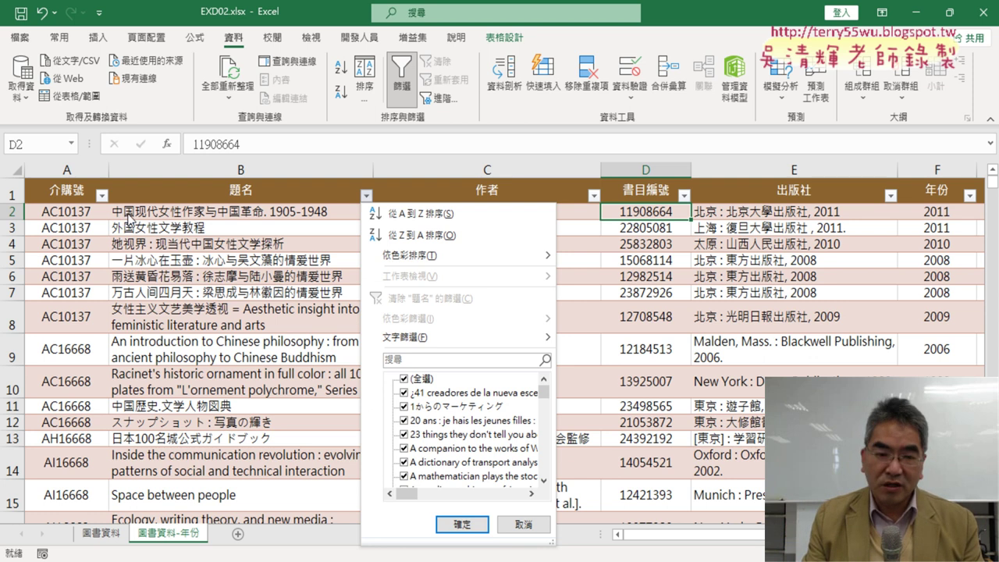
- Filter 題名 with the condition 包含 女性, leaving 4 of 556 records
{"action": "mouse_move", "coordinate": [453, 335]}
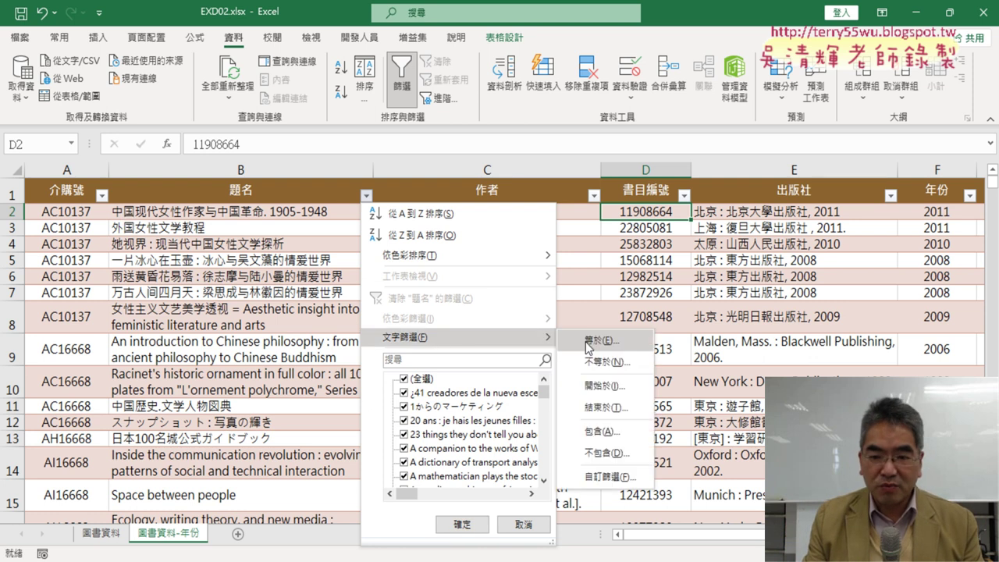
{"action": "left_click", "coordinate": [621, 425]}
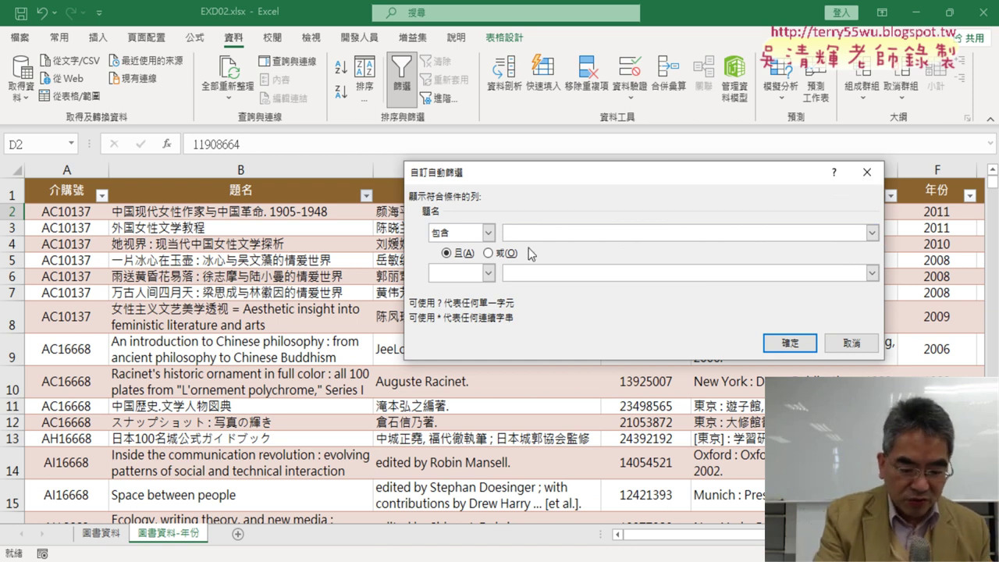
{"action": "type", "text": "nu3"}
{"action": "key", "text": "BackSpace"}
{"action": "key", "text": "BackSpace"}
{"action": "key", "text": "BackSpace"}
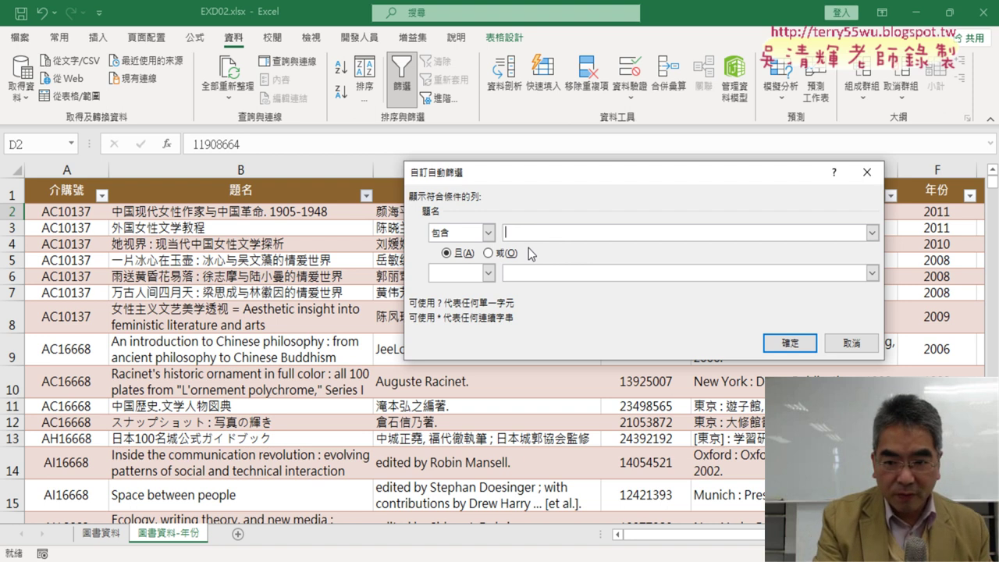
{"action": "type", "text": "ㄋㄩ"}
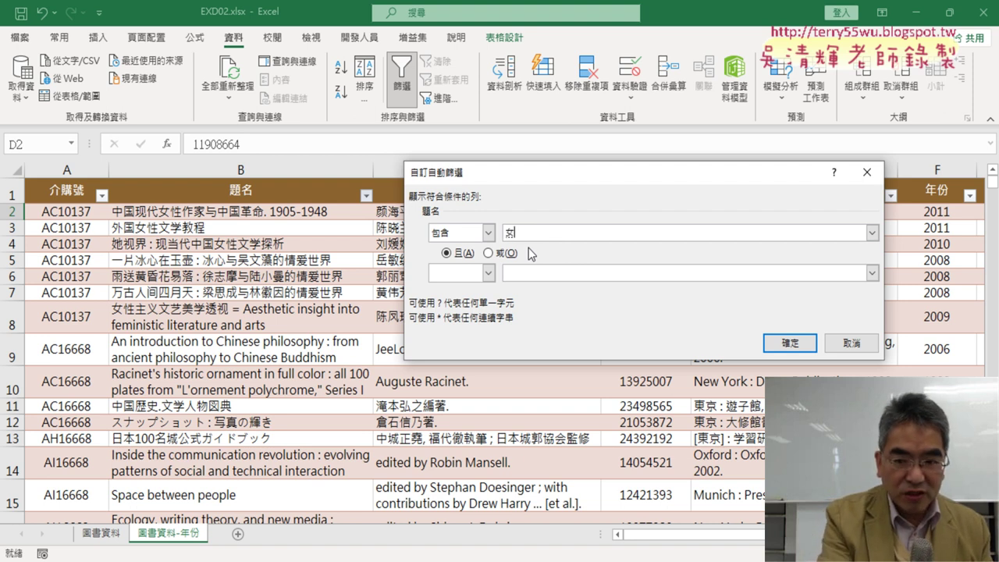
{"action": "type", "text": "3"}
{"action": "type", "text": "ㄧ"}
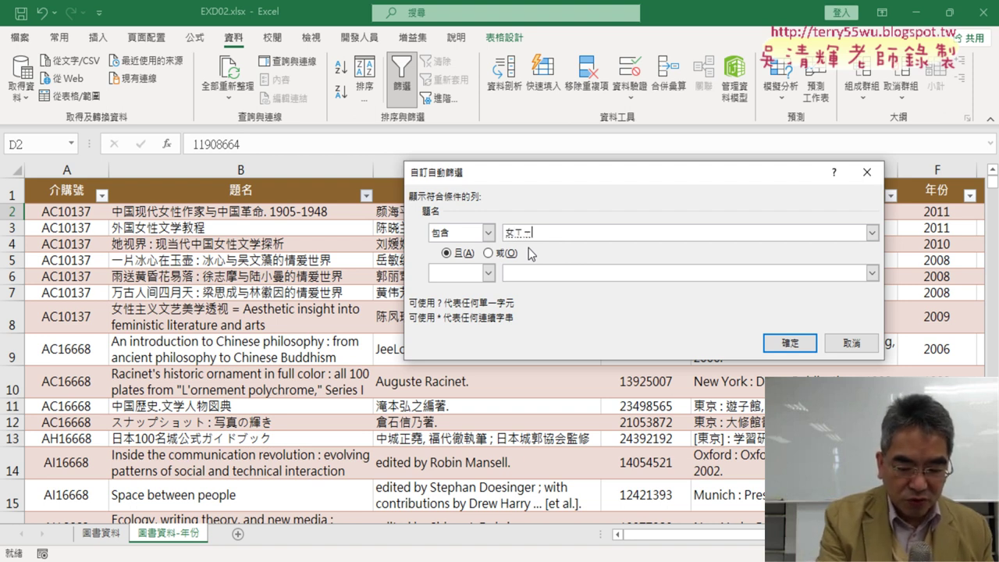
{"action": "type", "text": "ㄥ4"}
{"action": "key", "text": "Return"}
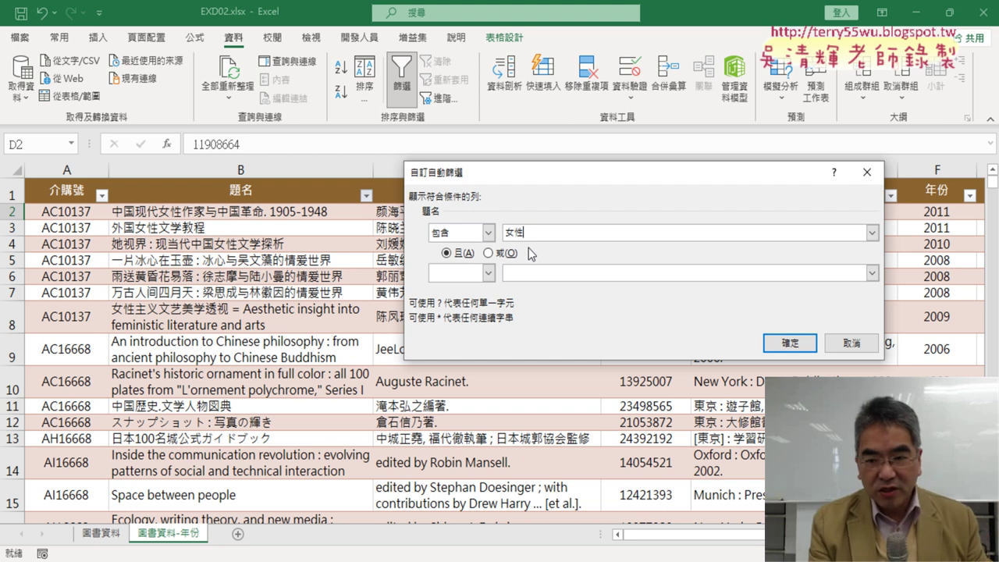
{"action": "left_click", "coordinate": [785, 343]}
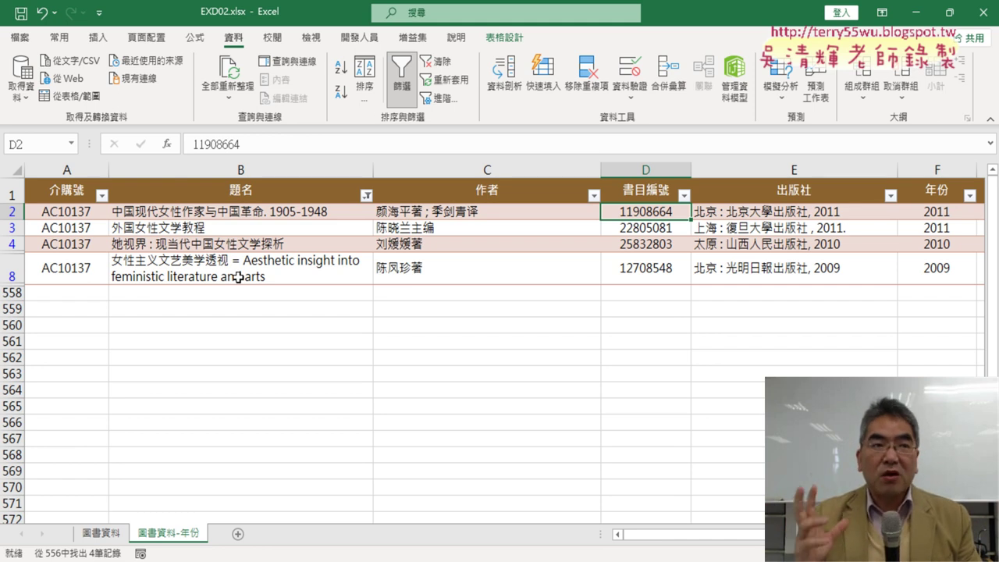
- Use 清除 "題名" 的篩選 to drop the 女性 title filter and show all records
{"action": "left_click", "coordinate": [366, 195]}
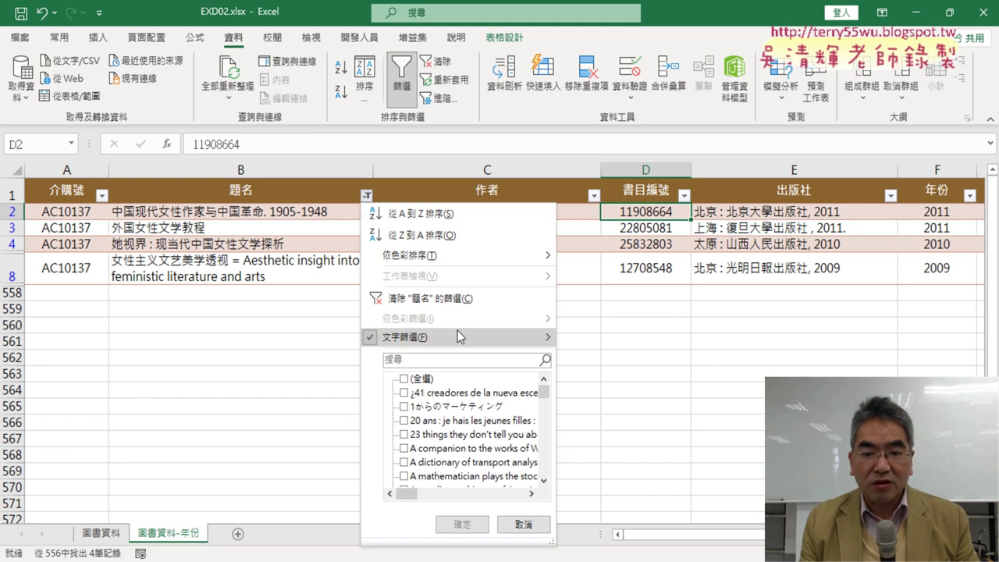
{"action": "mouse_move", "coordinate": [457, 337]}
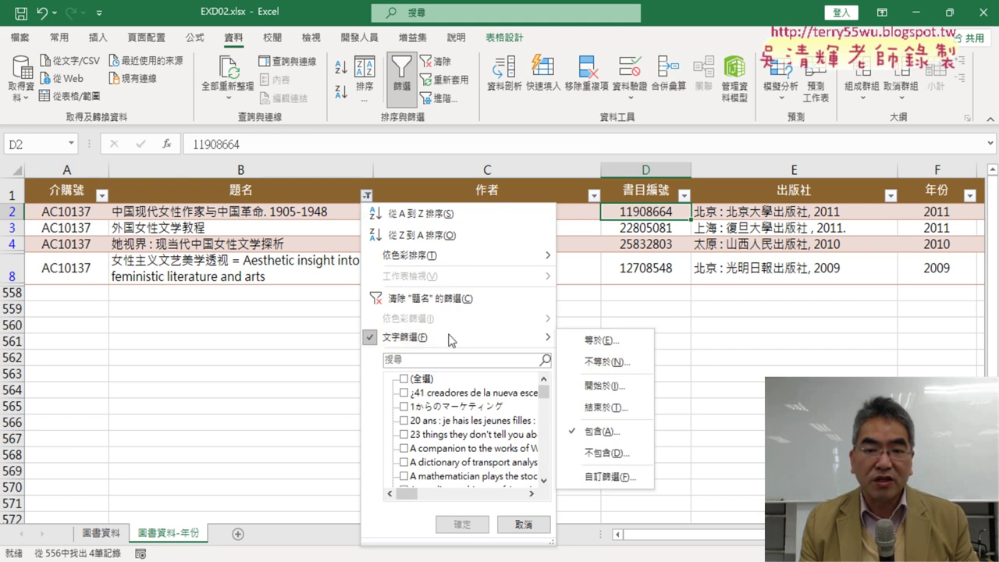
{"action": "left_click", "coordinate": [431, 300]}
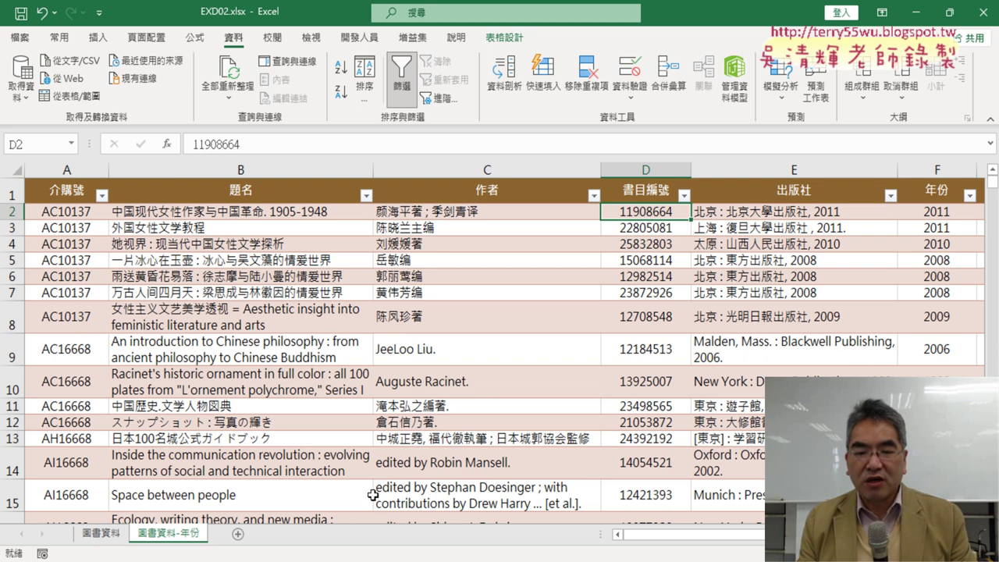
- Switch to the exam PDF and scroll down to the 設計項目 section
{"action": "key", "text": "alt+Tab"}
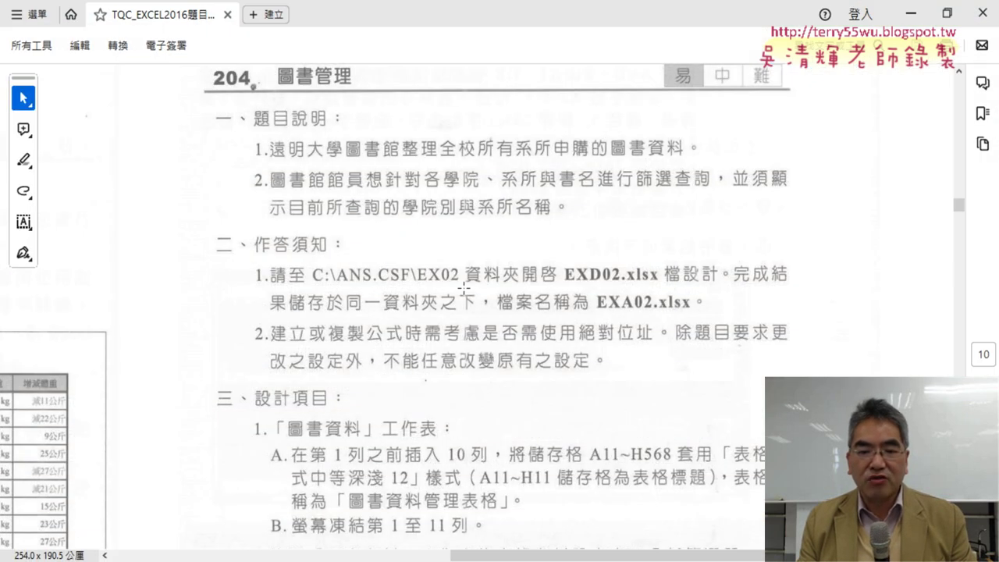
{"action": "scroll", "coordinate": [464, 289], "scroll_direction": "down", "scroll_amount": 2}
{"action": "scroll", "coordinate": [464, 288], "scroll_direction": "down", "scroll_amount": 1}
{"action": "scroll", "coordinate": [464, 289], "scroll_direction": "down", "scroll_amount": 2}
{"action": "scroll", "coordinate": [463, 288], "scroll_direction": "down", "scroll_amount": 1}
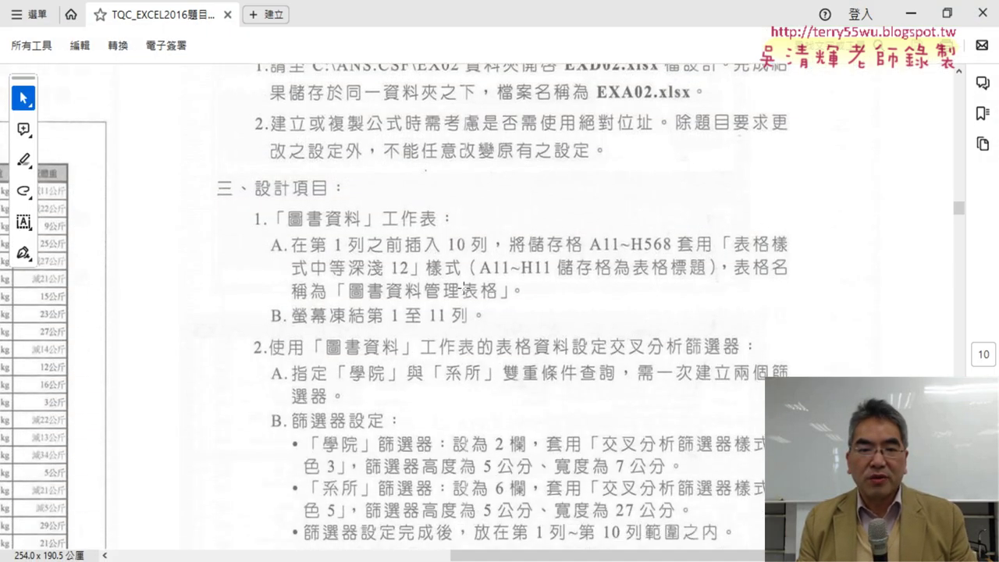
{"action": "scroll", "coordinate": [463, 288], "scroll_direction": "down", "scroll_amount": 3}
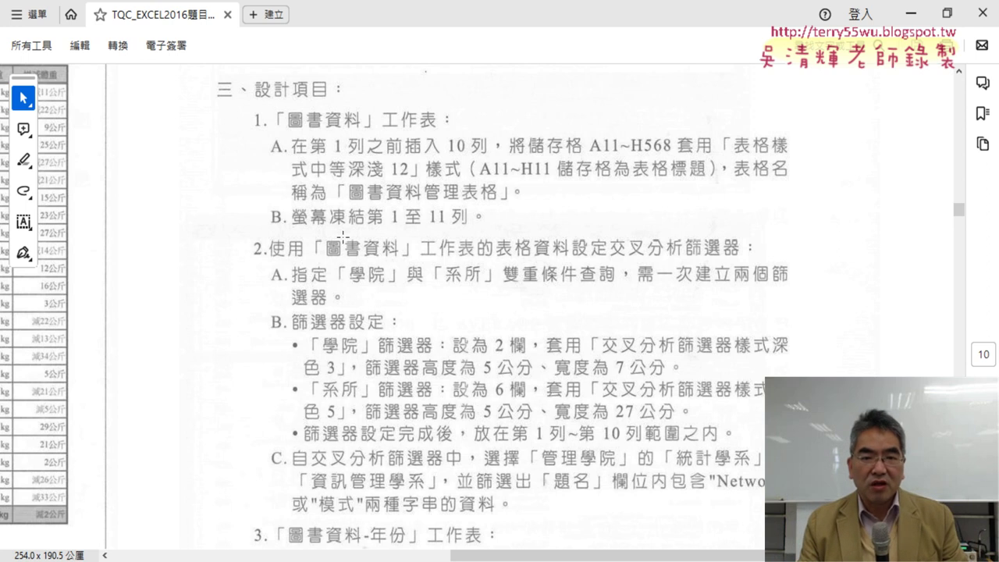
{"action": "scroll", "coordinate": [508, 484], "scroll_direction": "down", "scroll_amount": 3}
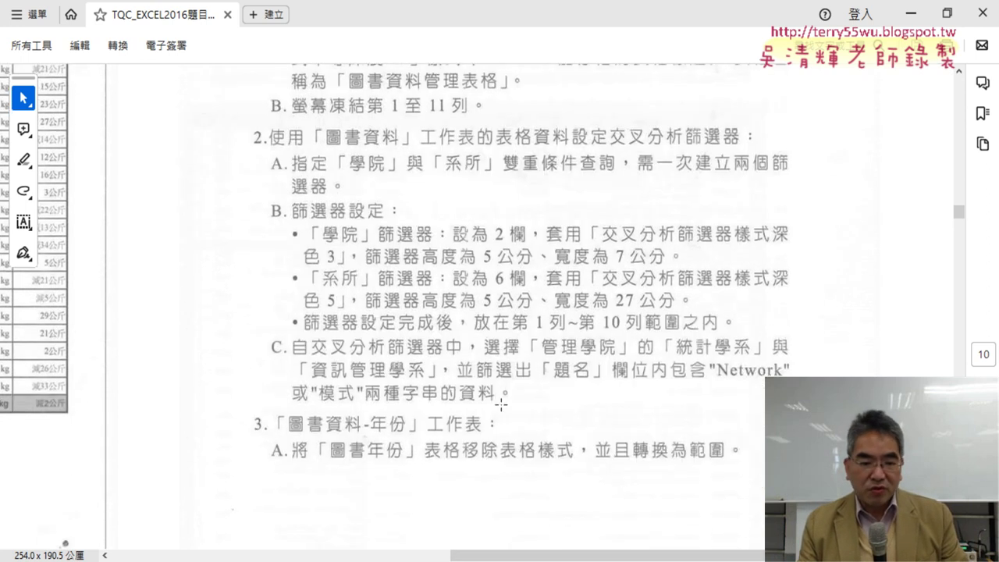
{"action": "scroll", "coordinate": [501, 406], "scroll_direction": "up", "scroll_amount": 2}
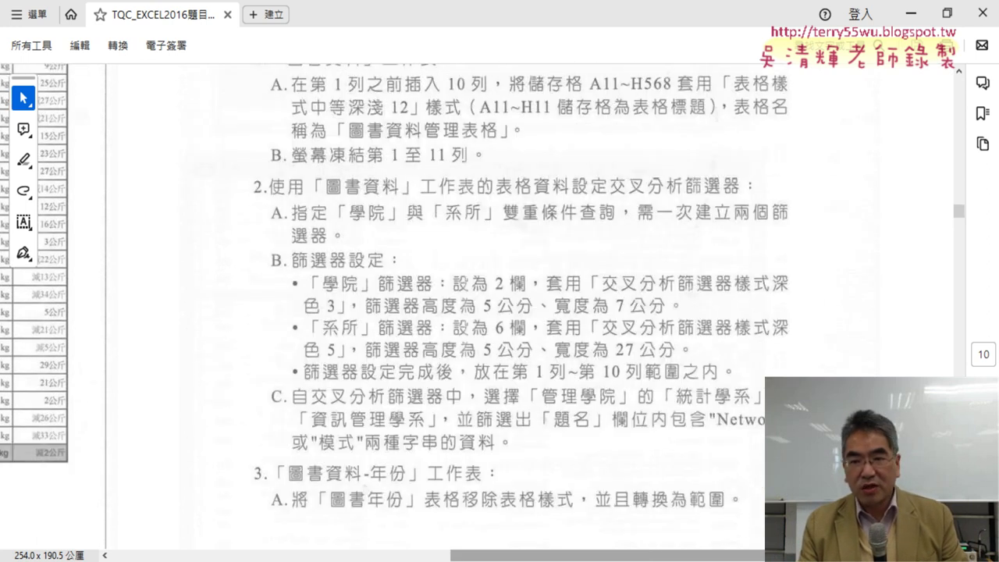
{"action": "scroll", "coordinate": [503, 342], "scroll_direction": "down", "scroll_amount": 4}
{"action": "scroll", "coordinate": [503, 342], "scroll_direction": "down", "scroll_amount": 5}
{"action": "scroll", "coordinate": [502, 342], "scroll_direction": "down", "scroll_amount": 1}
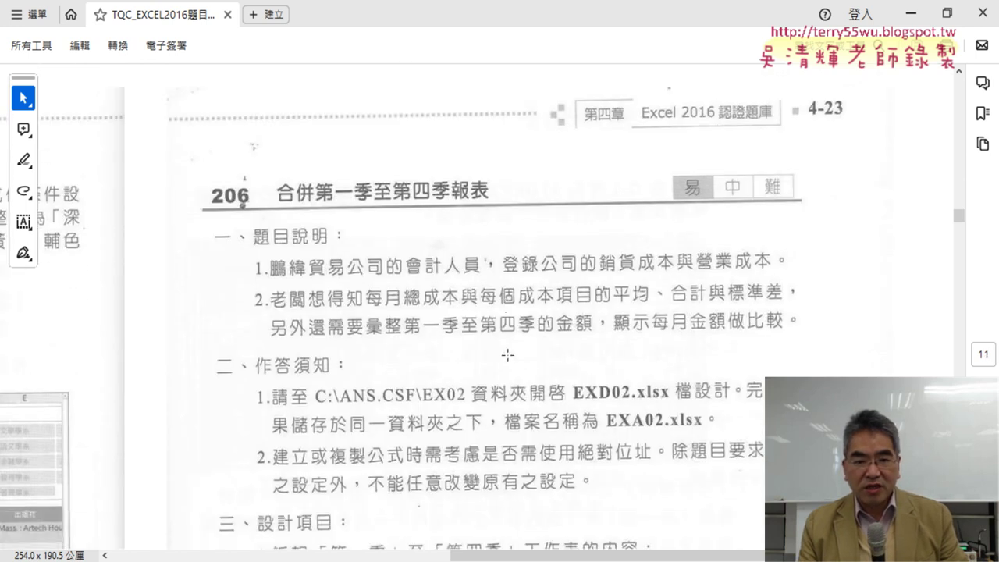
{"action": "scroll", "coordinate": [507, 421], "scroll_direction": "down", "scroll_amount": 1}
- Read item 1 of 設計項目, then return to the EXD02.xlsx workbook
{"action": "left_click_drag", "start_coordinate": [534, 559], "coordinate": [219, 559]}
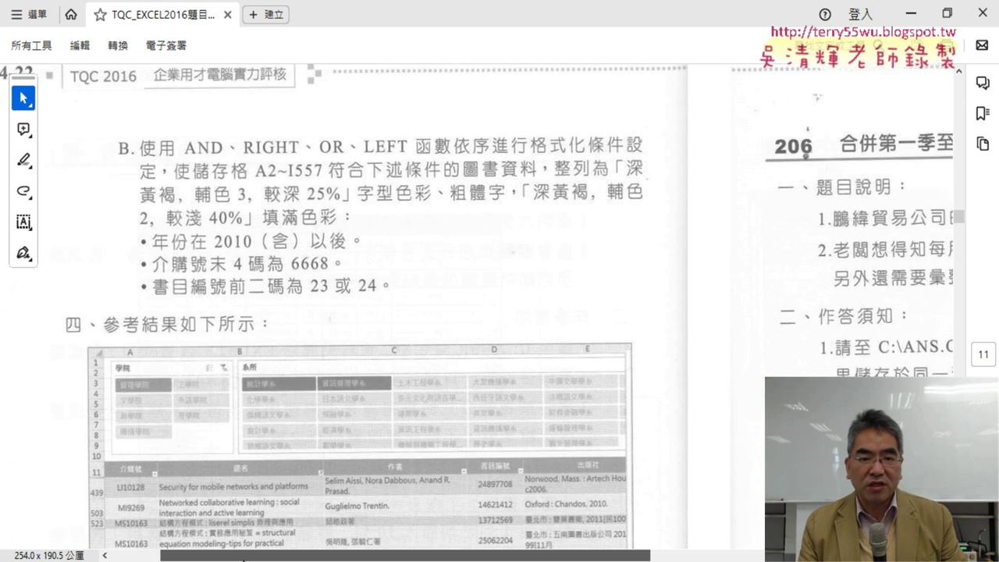
{"action": "left_click_drag", "start_coordinate": [221, 559], "coordinate": [497, 559]}
{"action": "scroll", "coordinate": [496, 547], "scroll_direction": "up", "scroll_amount": 3}
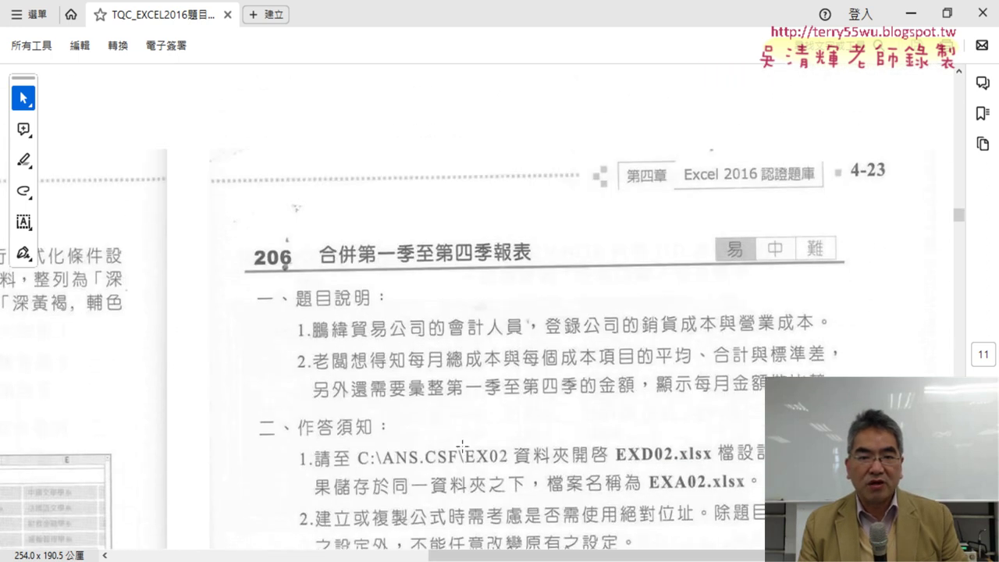
{"action": "scroll", "coordinate": [463, 446], "scroll_direction": "up", "scroll_amount": 10}
{"action": "scroll", "coordinate": [463, 447], "scroll_direction": "up", "scroll_amount": 3}
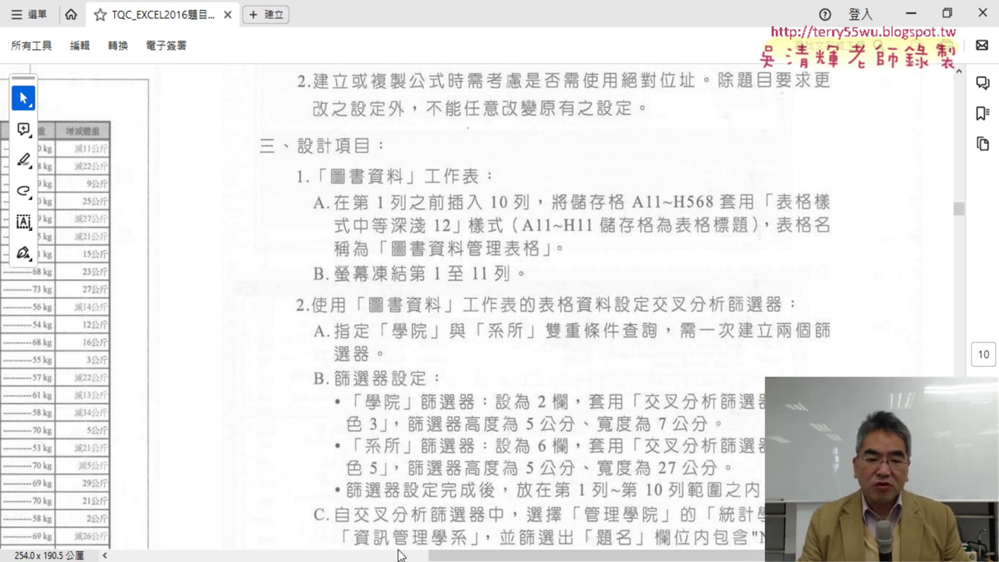
{"action": "left_click", "coordinate": [442, 554]}
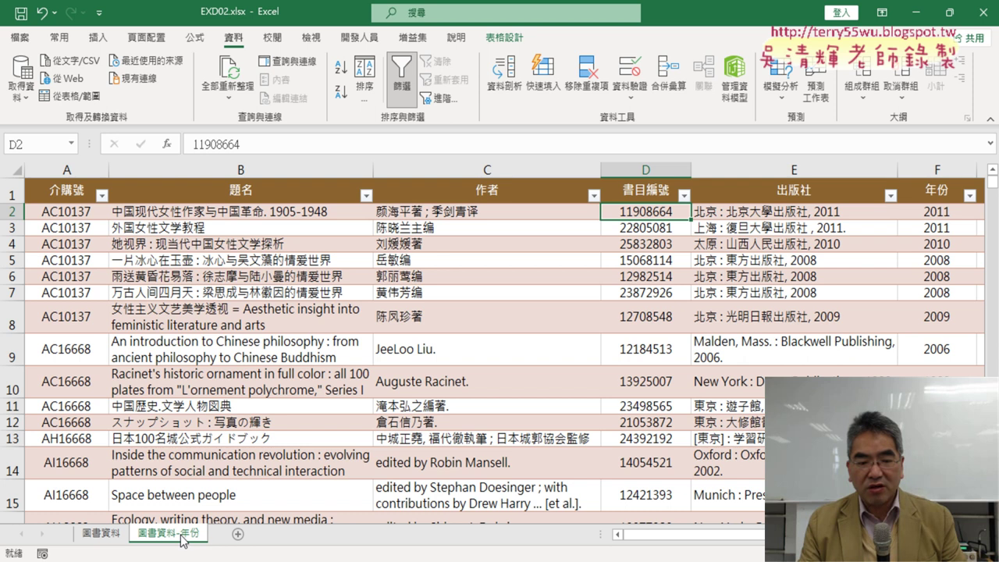
- Open the 圖書資料 sheet, recheck the instructions PDF, and select row 1
{"action": "left_click", "coordinate": [101, 535]}
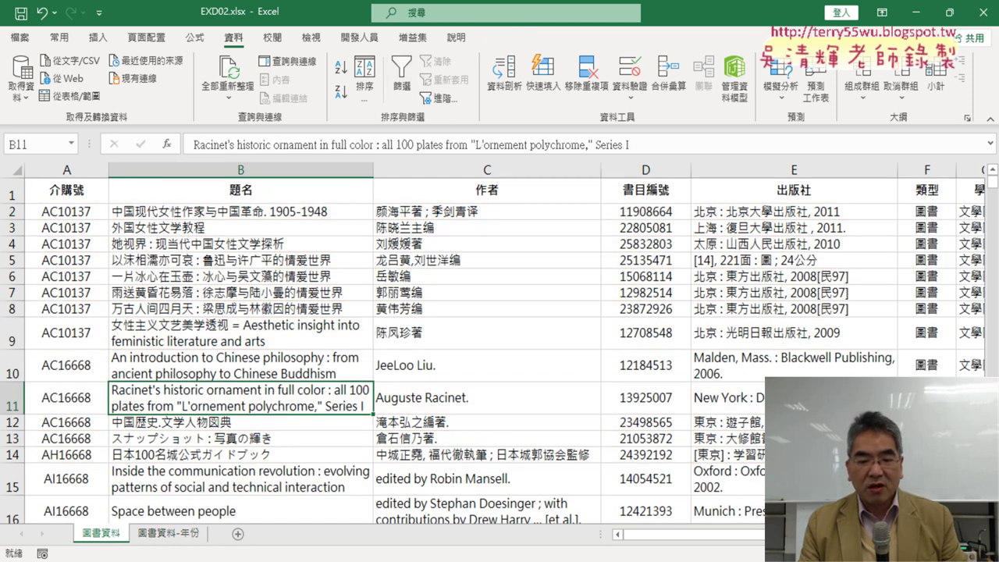
{"action": "key", "text": "alt+Tab"}
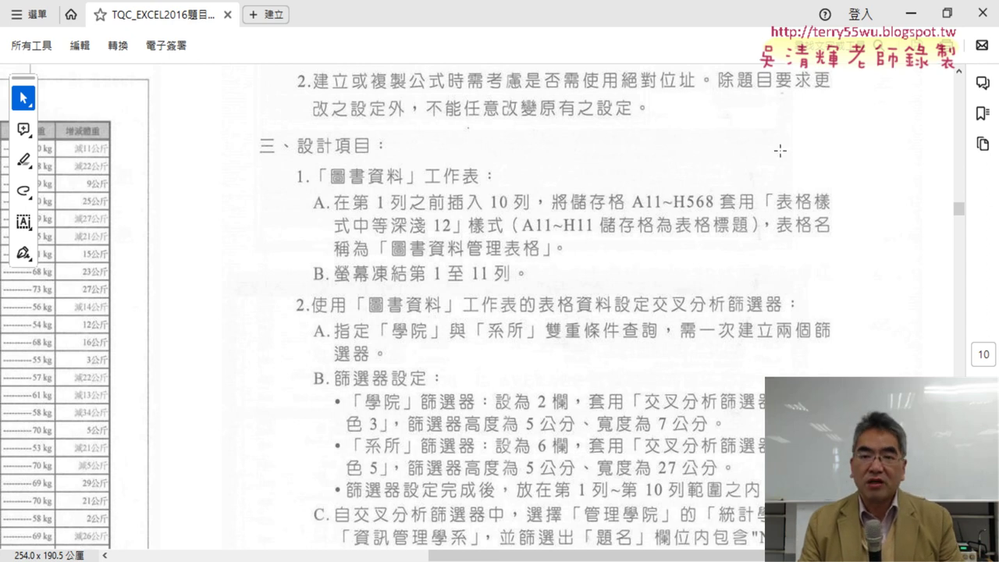
{"action": "left_click", "coordinate": [910, 13]}
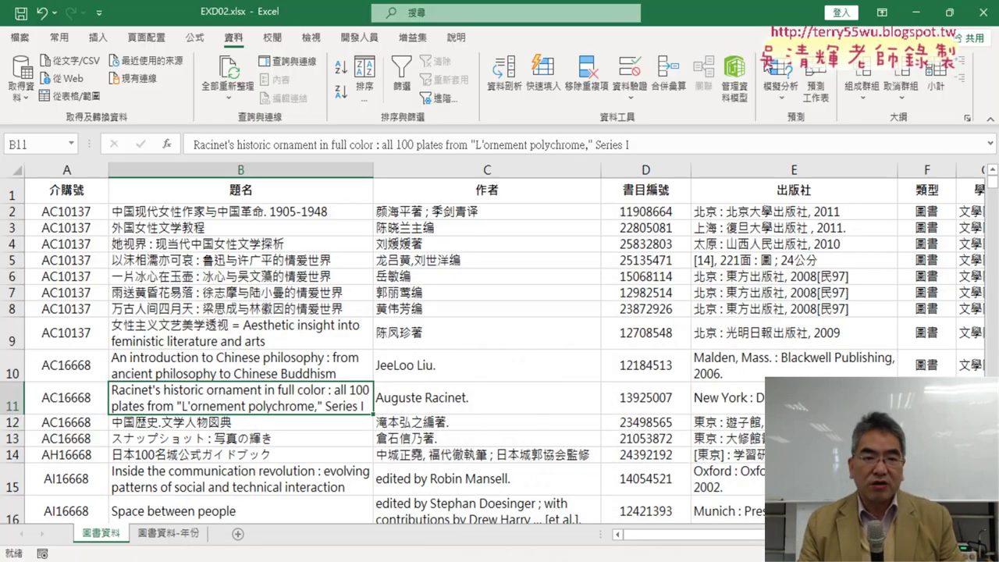
{"action": "left_click", "coordinate": [3, 194]}
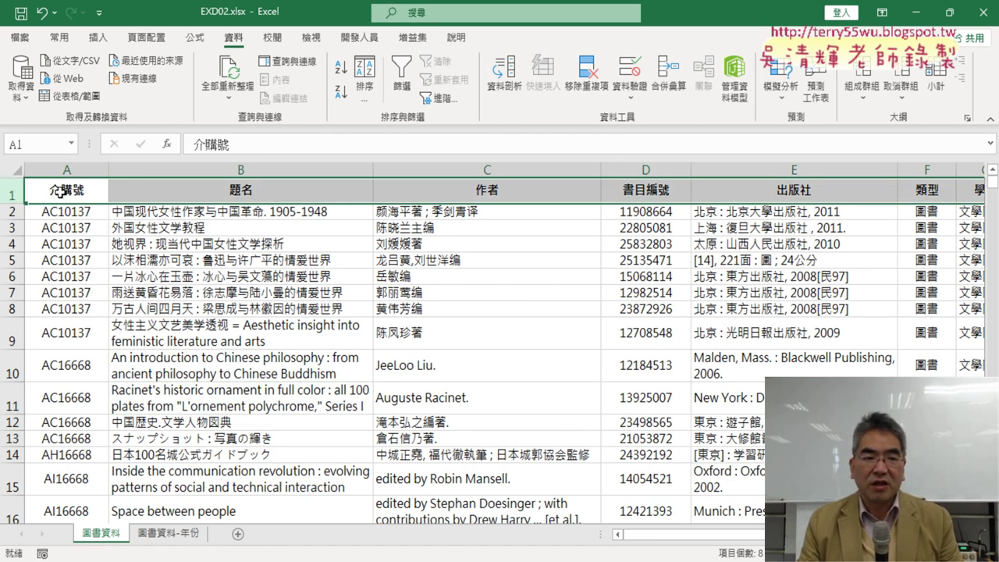
- Insert ten blank rows above the 介購號 header so it moves to row 11, then select A11
{"action": "right_click", "coordinate": [61, 192]}
{"action": "left_click", "coordinate": [107, 316]}
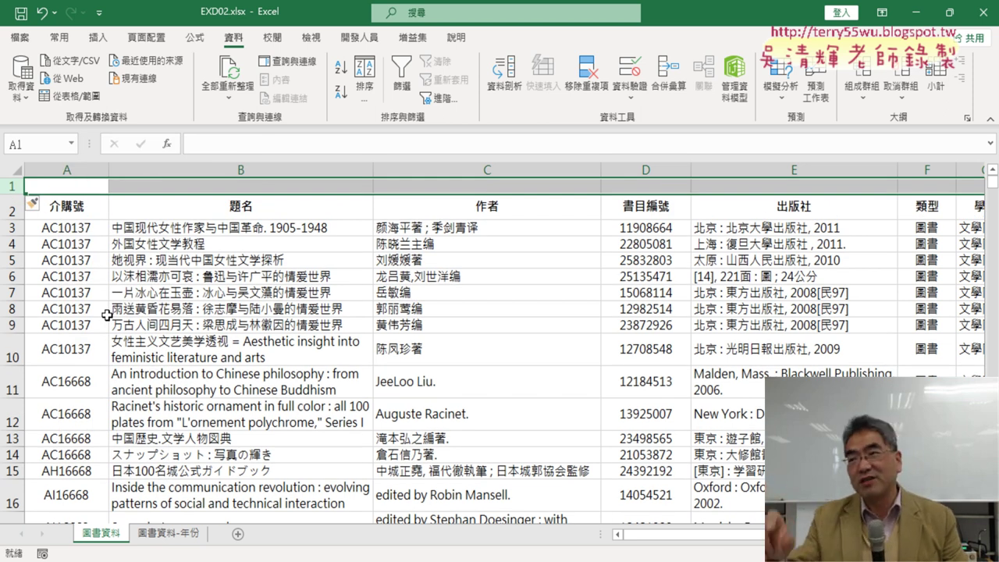
{"action": "right_click", "coordinate": [21, 180]}
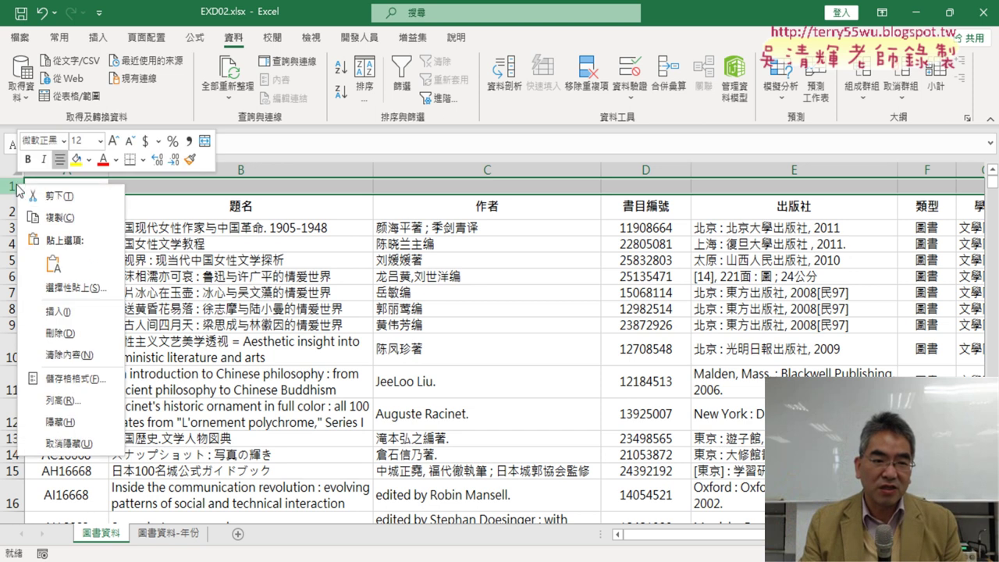
{"action": "left_click", "coordinate": [57, 312]}
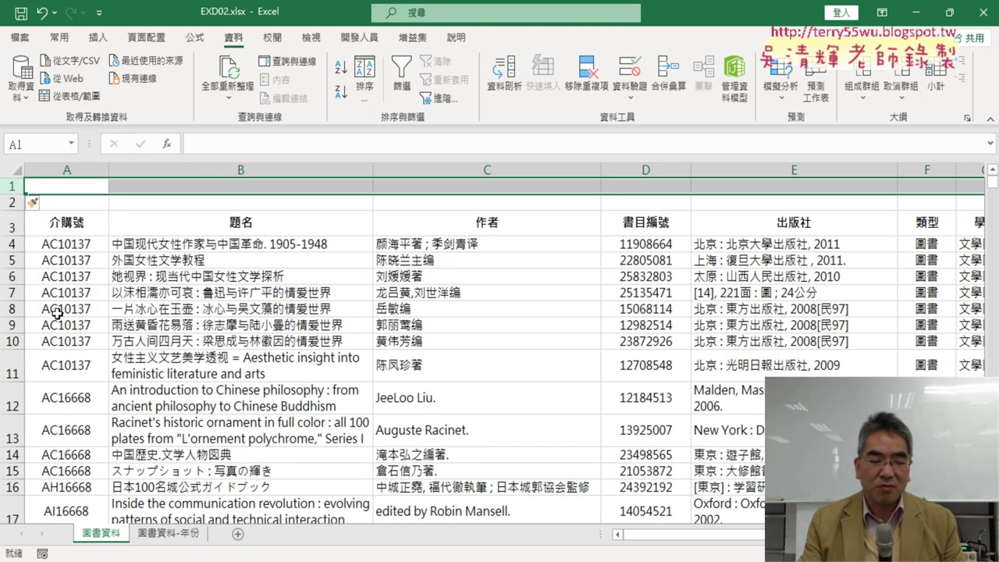
{"action": "key", "text": "ctrl+z"}
{"action": "key", "text": "ctrl+z"}
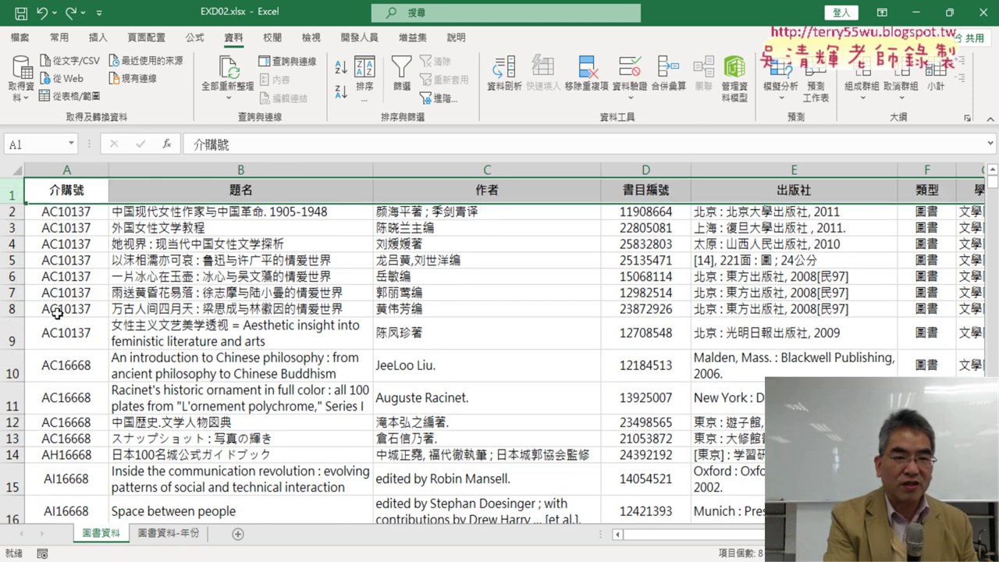
{"action": "left_click_drag", "start_coordinate": [12, 191], "coordinate": [16, 367]}
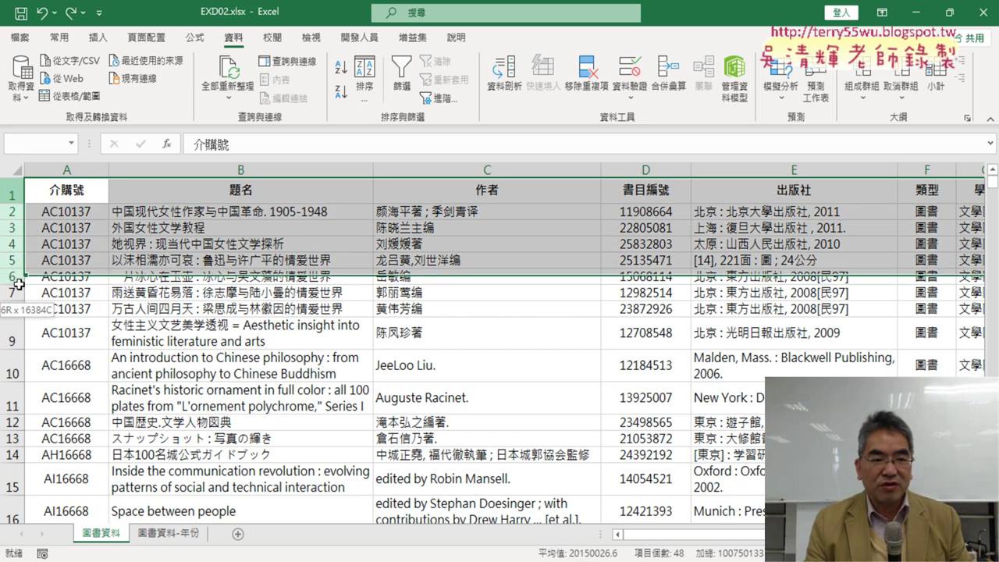
{"action": "right_click", "coordinate": [147, 243]}
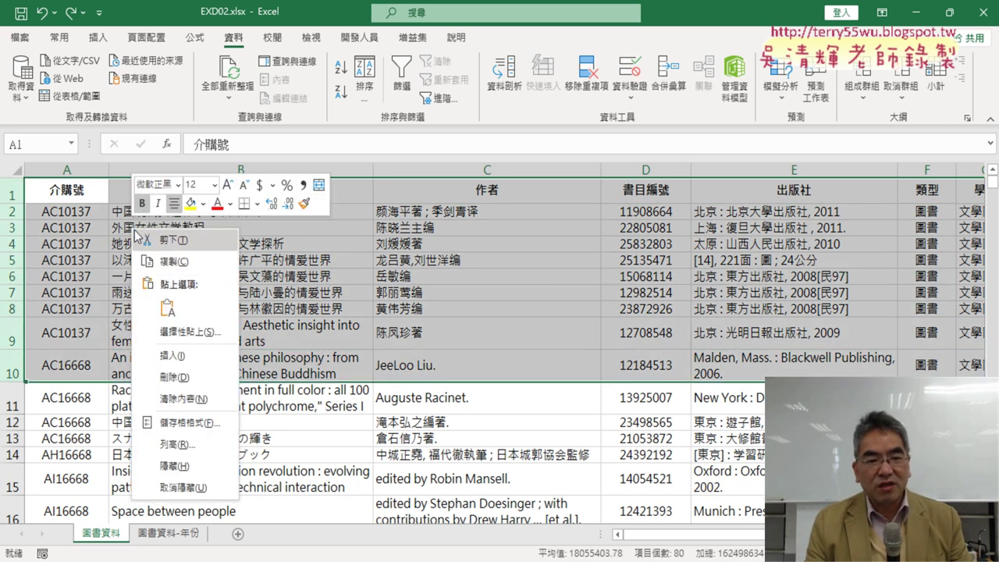
{"action": "left_click", "coordinate": [175, 355]}
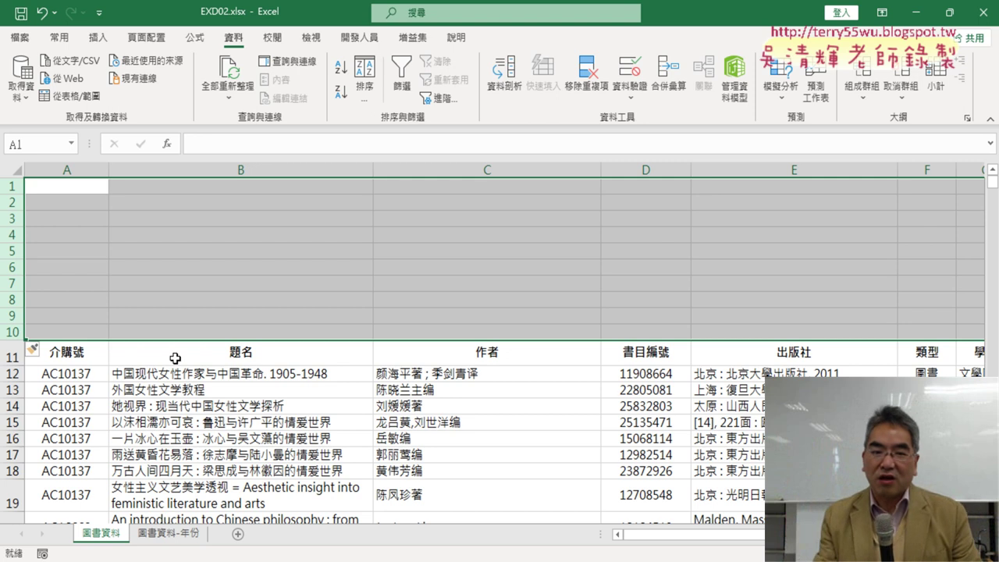
{"action": "left_click_drag", "start_coordinate": [62, 361], "coordinate": [68, 361]}
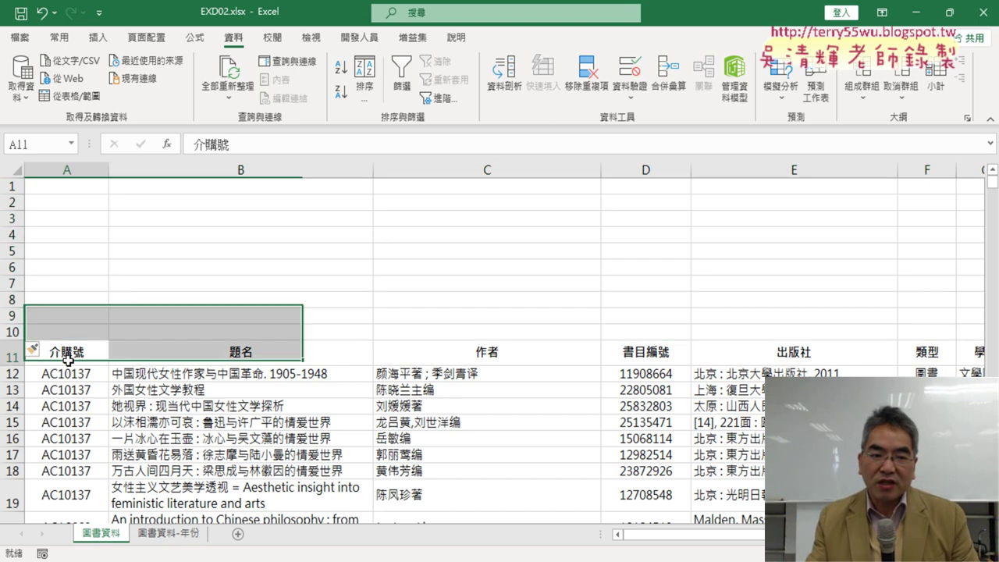
{"action": "left_click", "coordinate": [68, 361]}
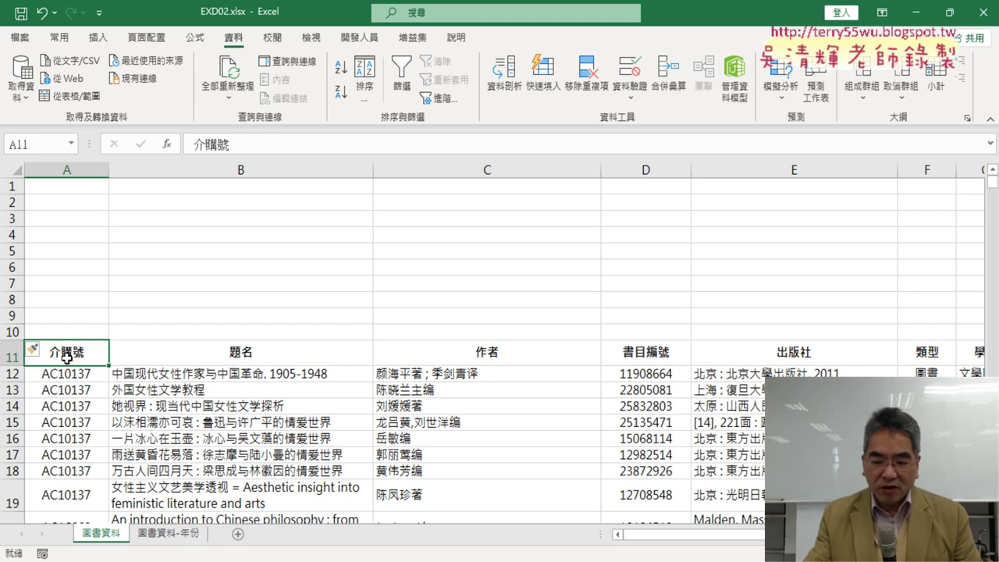
{"action": "key", "text": "ctrl+Right"}
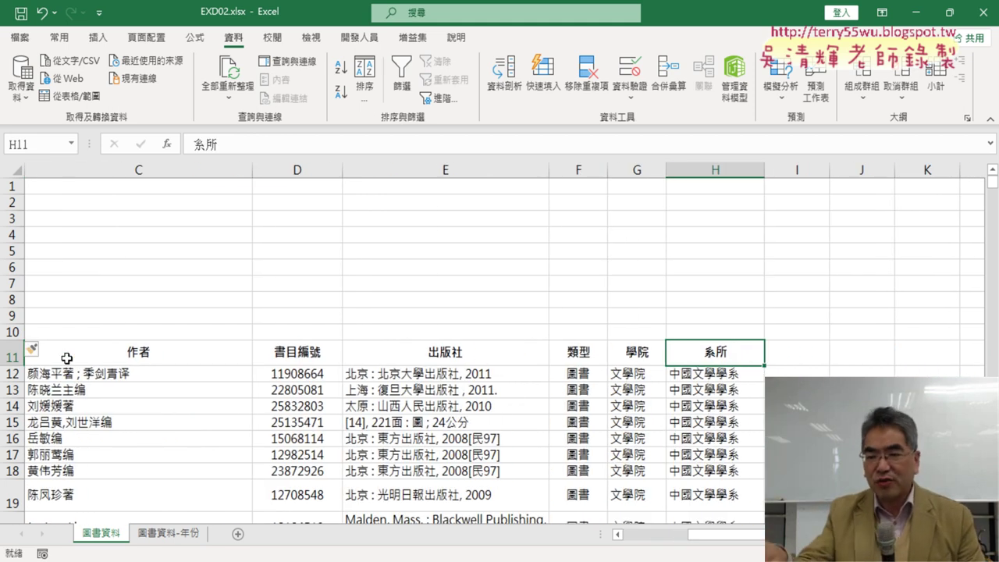
{"action": "key", "text": "ctrl+Down"}
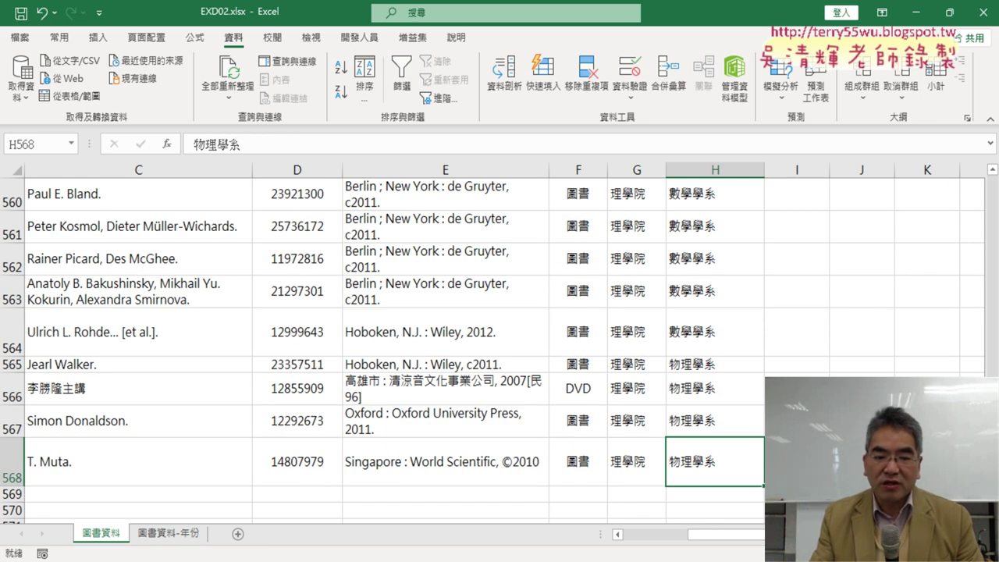
{"action": "key", "text": "alt+Tab"}
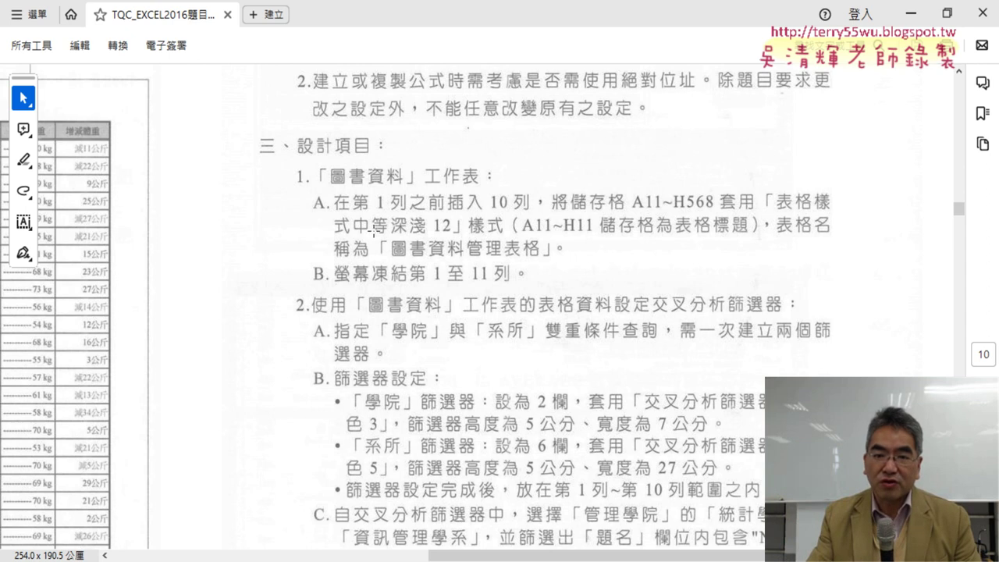
{"action": "left_click", "coordinate": [911, 14]}
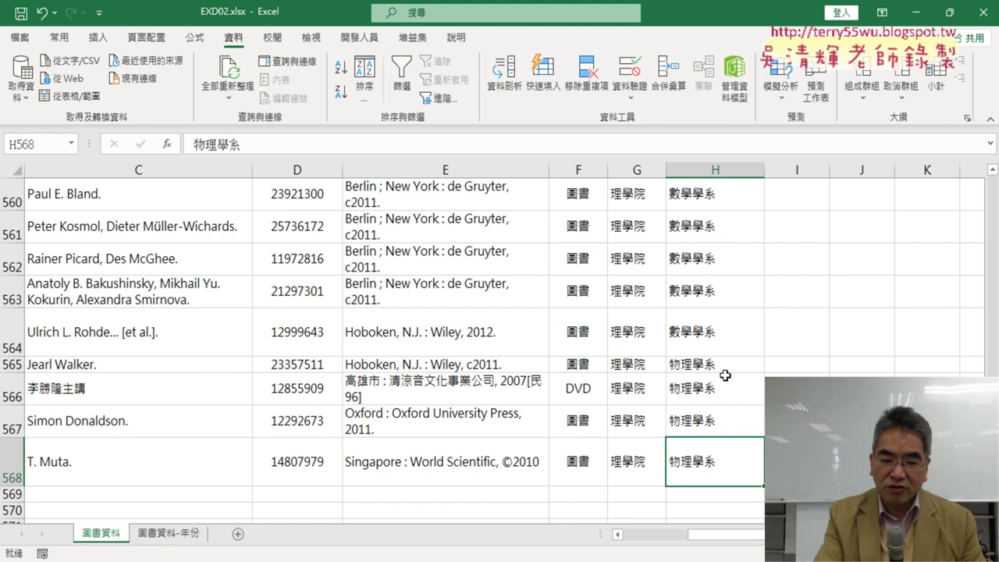
{"action": "key", "text": "Home"}
{"action": "key", "text": "ctrl+Up"}
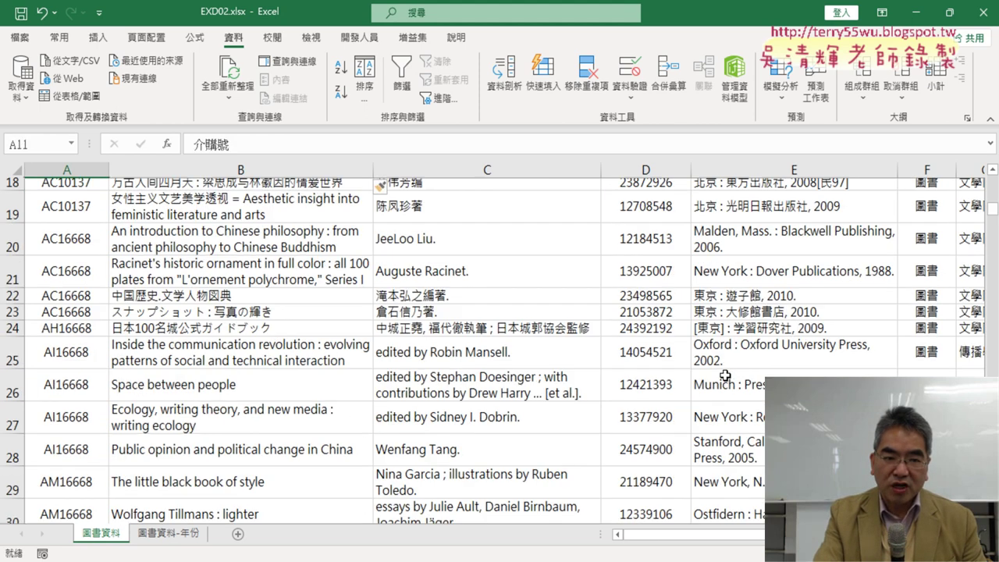
{"action": "scroll", "coordinate": [726, 375], "scroll_direction": "up", "scroll_amount": 4}
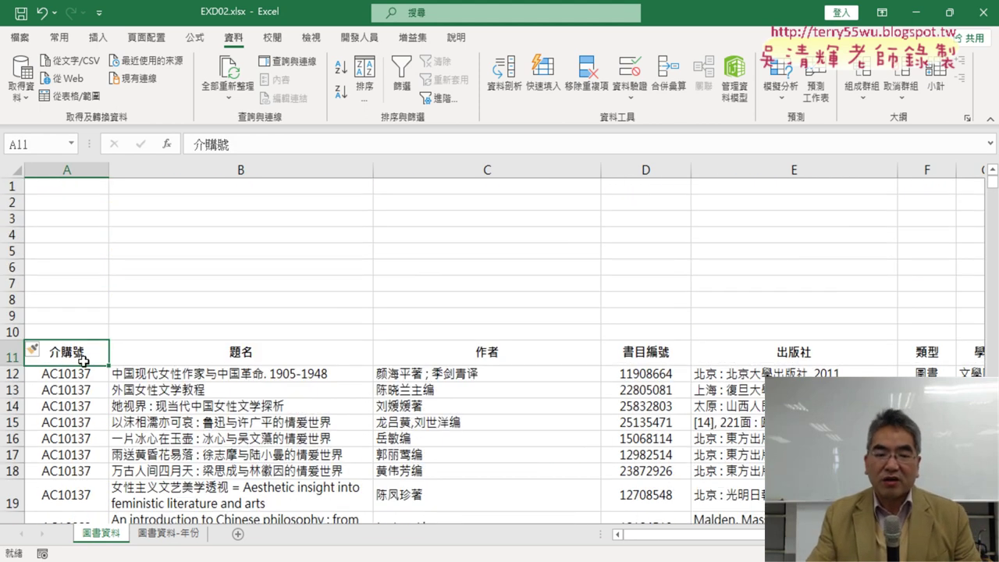
{"action": "left_click", "coordinate": [217, 403]}
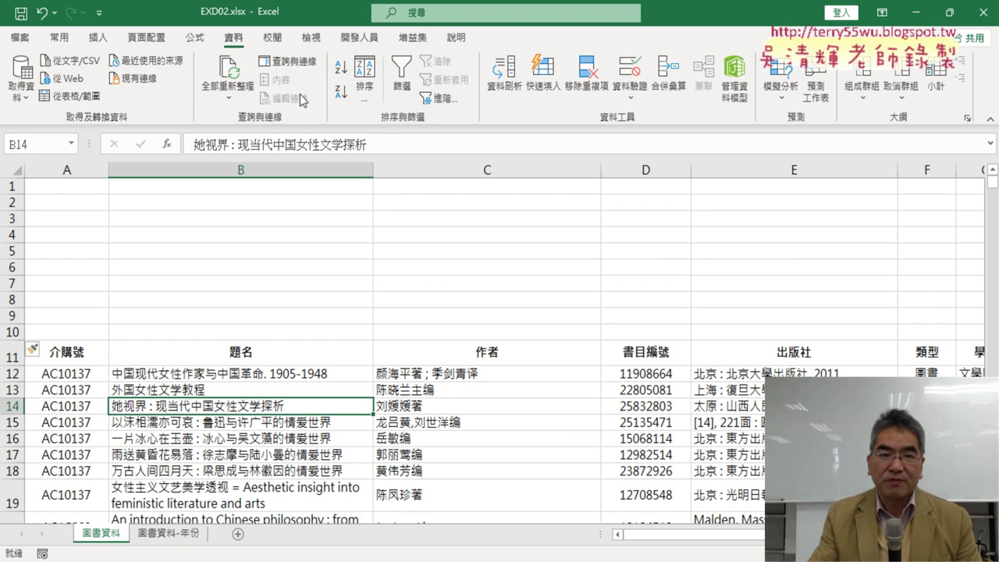
{"action": "left_click", "coordinate": [62, 37]}
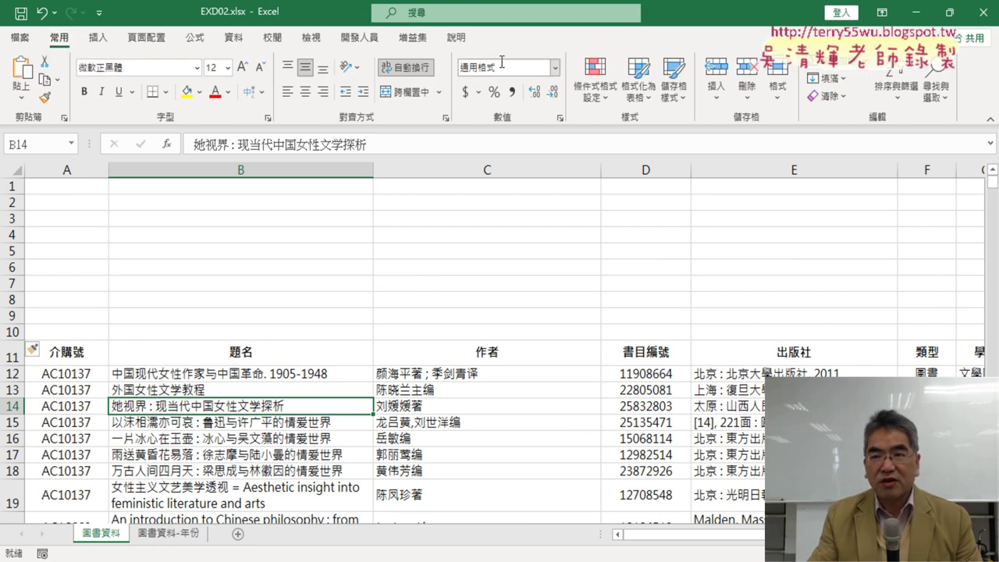
{"action": "left_click", "coordinate": [658, 100]}
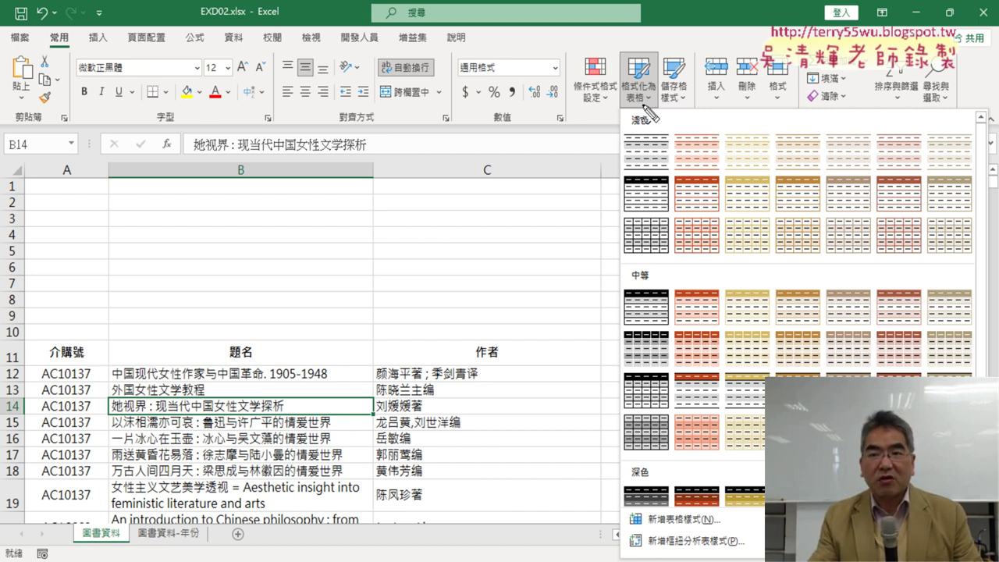
{"action": "left_click_drag", "start_coordinate": [644, 84], "coordinate": [652, 110]}
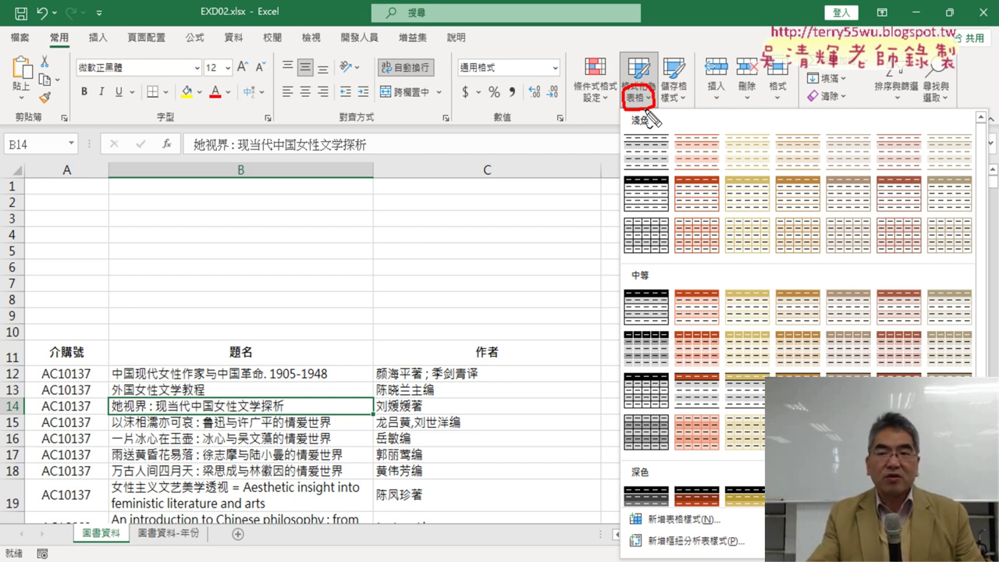
{"action": "left_click_drag", "start_coordinate": [547, 188], "coordinate": [621, 123]}
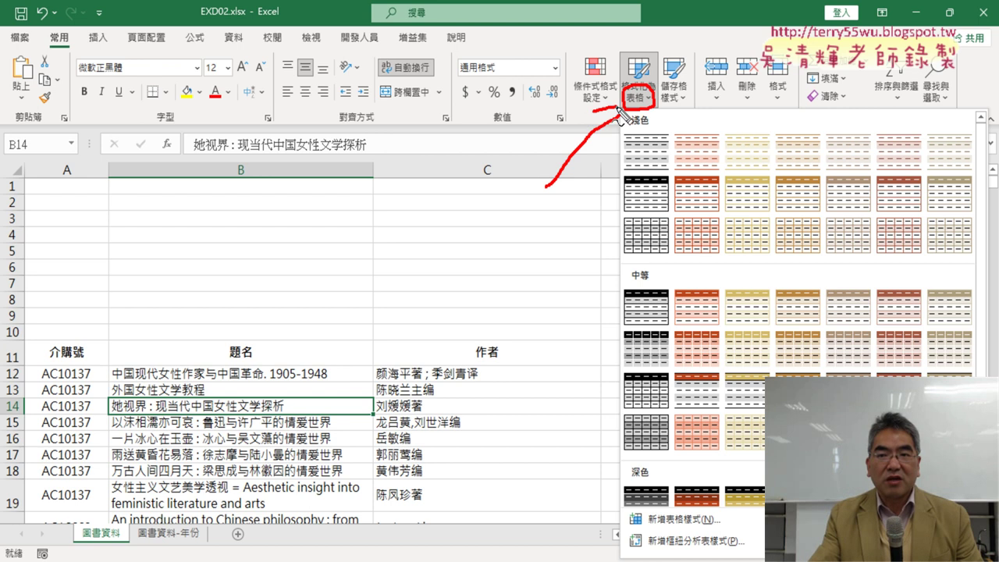
{"action": "left_click_drag", "start_coordinate": [598, 119], "coordinate": [623, 103]}
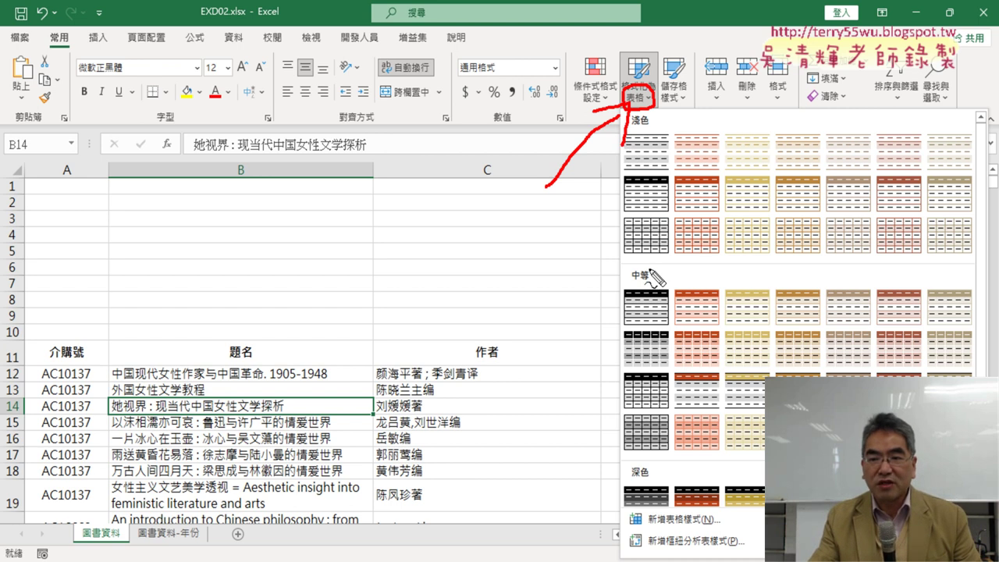
{"action": "left_click_drag", "start_coordinate": [654, 265], "coordinate": [660, 287]}
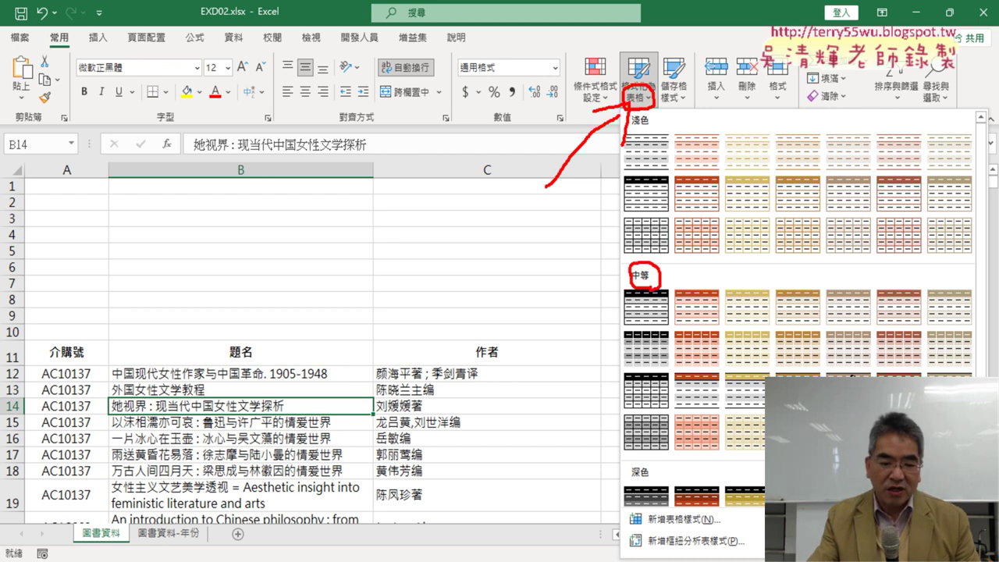
{"action": "key", "text": "Escape"}
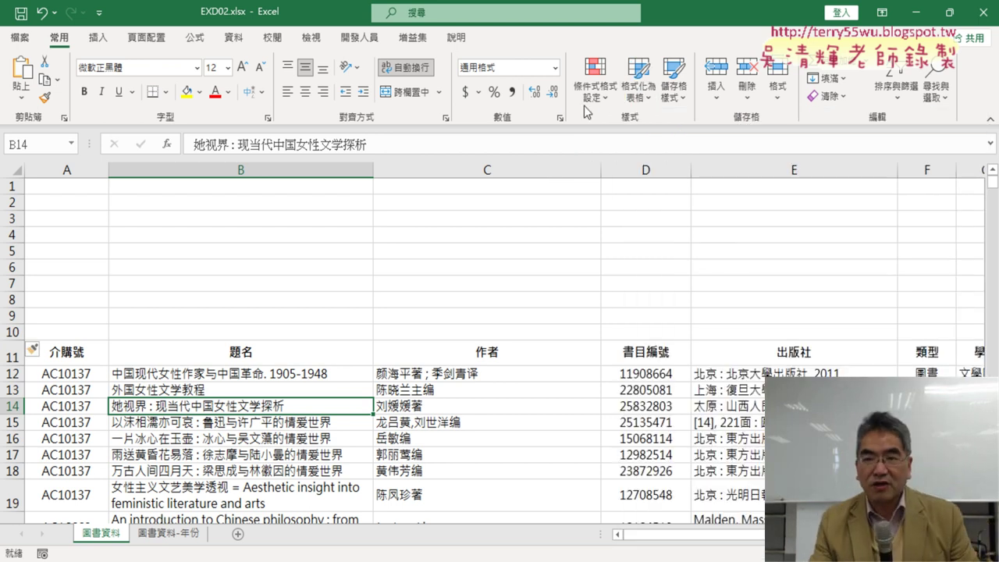
- Format A11:H568 as a table with headers in a brown Medium style
{"action": "left_click", "coordinate": [639, 78]}
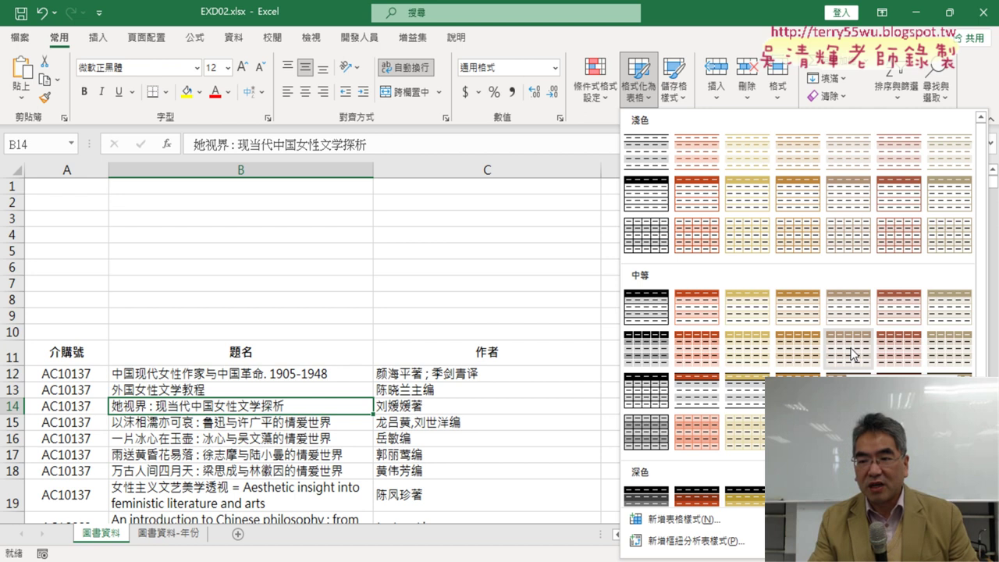
{"action": "left_click", "coordinate": [851, 353]}
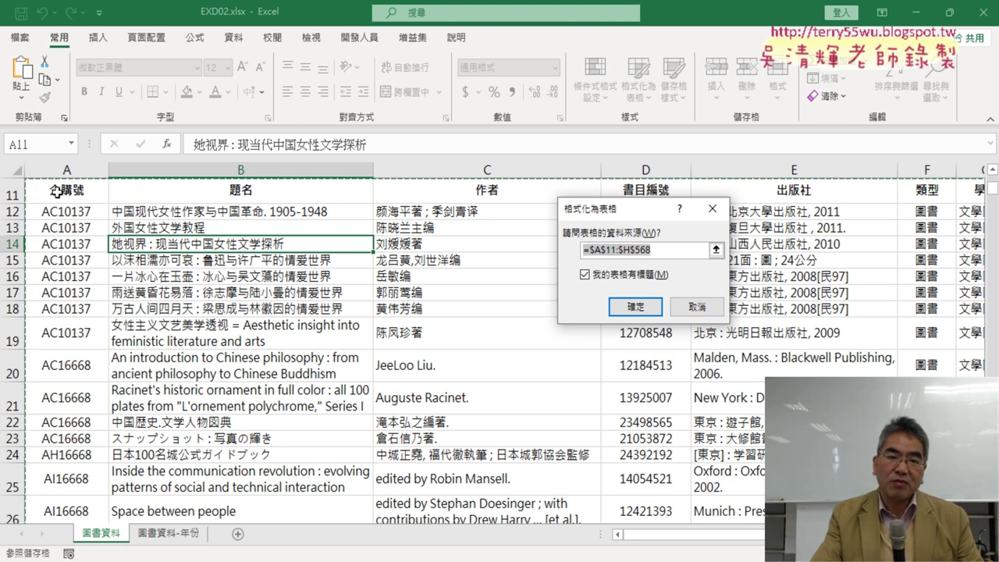
{"action": "left_click", "coordinate": [639, 308]}
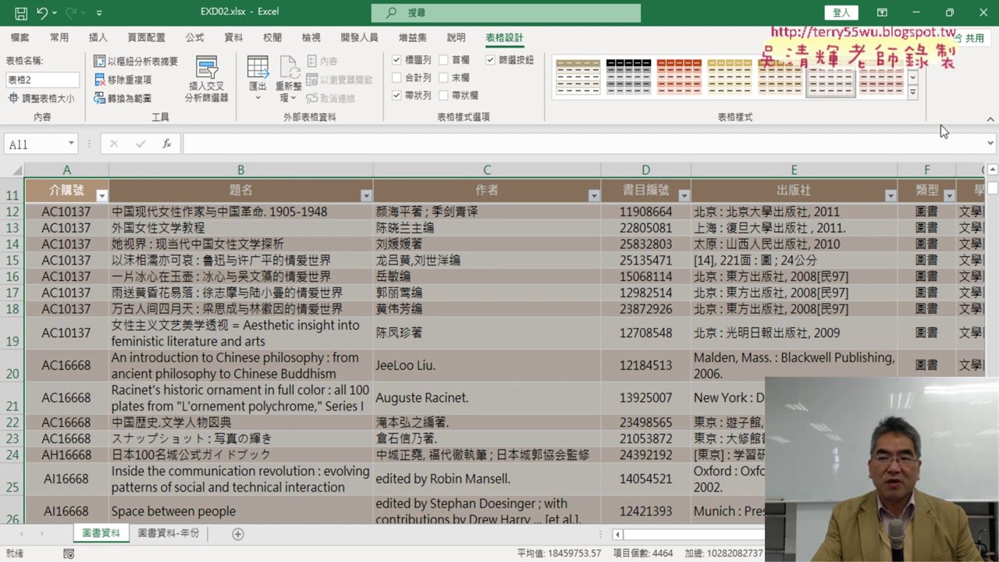
- Preview a gold Medium style on 表格2, then revert it to the brown Medium style
{"action": "left_click", "coordinate": [915, 93]}
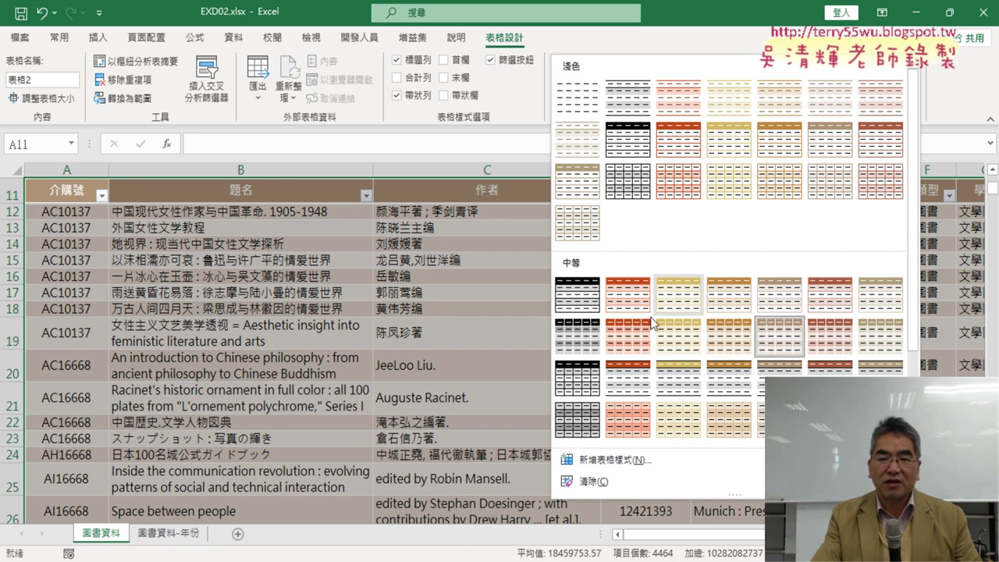
{"action": "left_click", "coordinate": [670, 296]}
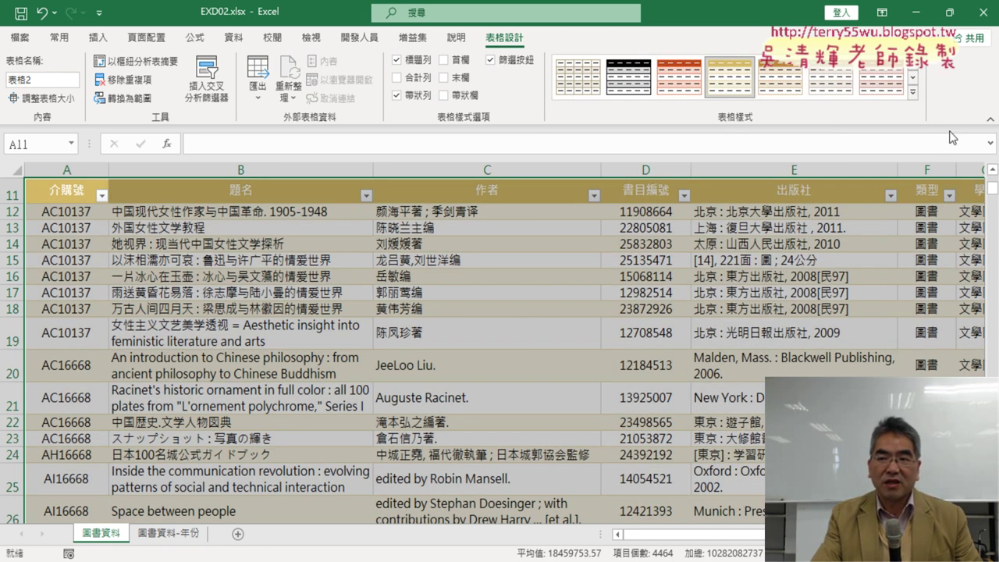
{"action": "left_click", "coordinate": [917, 96]}
{"action": "left_click", "coordinate": [769, 334]}
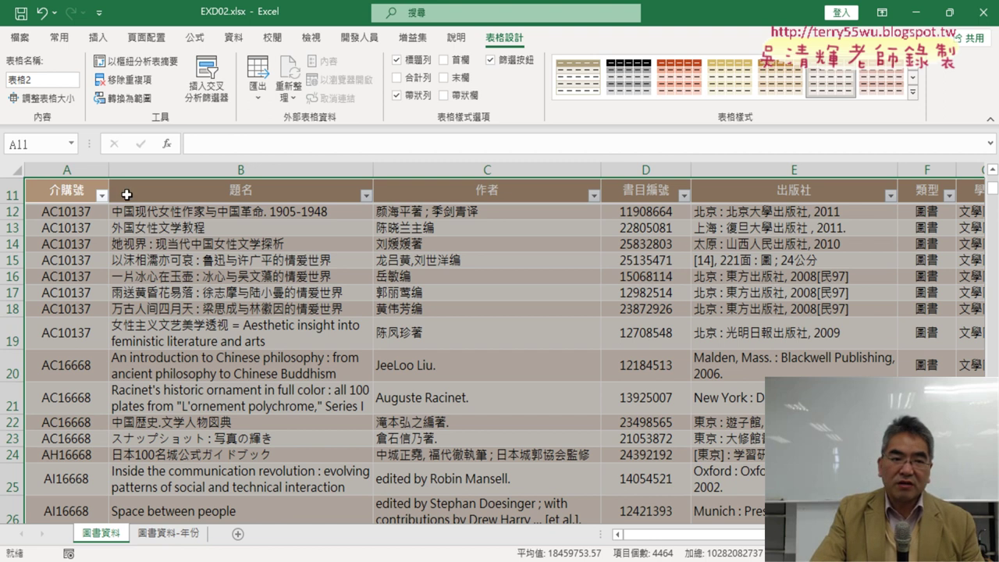
{"action": "left_click_drag", "start_coordinate": [158, 190], "coordinate": [523, 277]}
{"action": "left_click", "coordinate": [159, 190]}
{"action": "scroll", "coordinate": [285, 199], "scroll_direction": "up", "scroll_amount": 4}
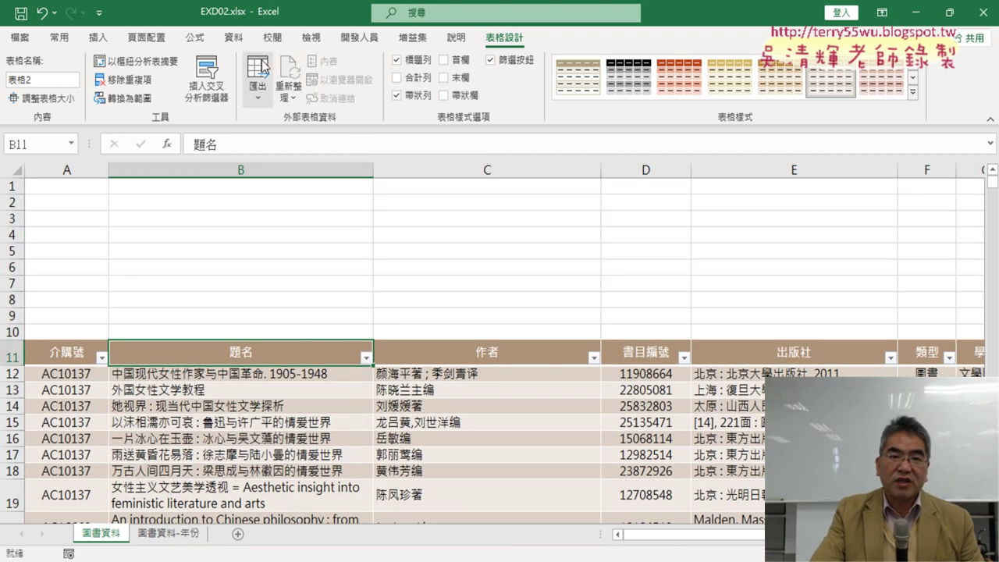
- Toggle the header filter buttons, then apply Medium Style 12 to 表格2
{"action": "left_click", "coordinate": [232, 39]}
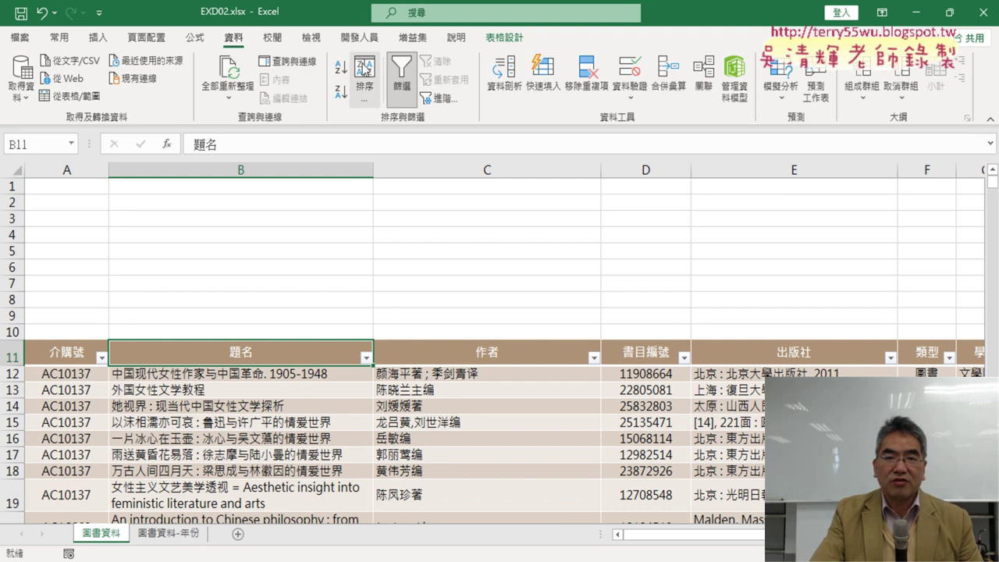
{"action": "left_click", "coordinate": [405, 82]}
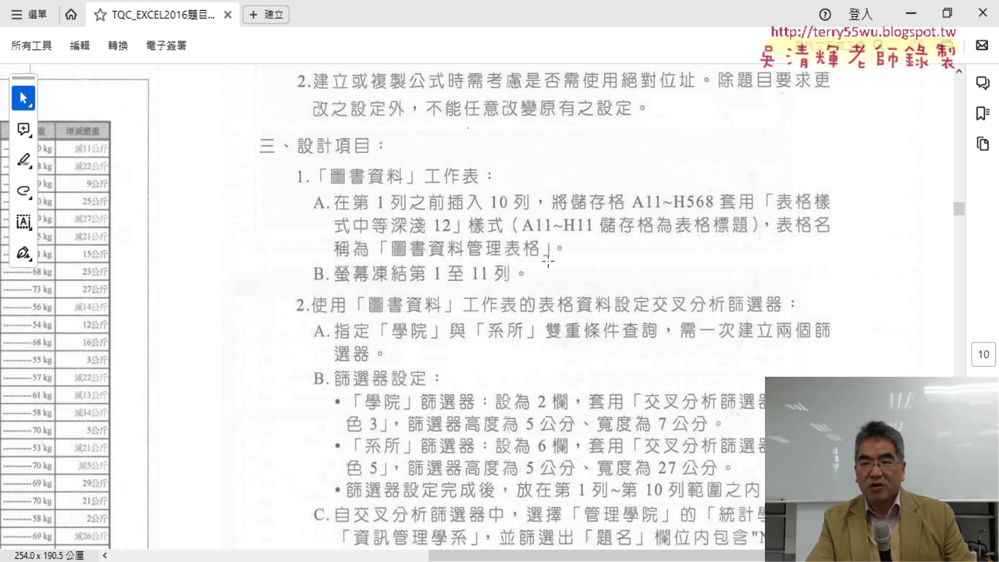
{"action": "left_click", "coordinate": [911, 14]}
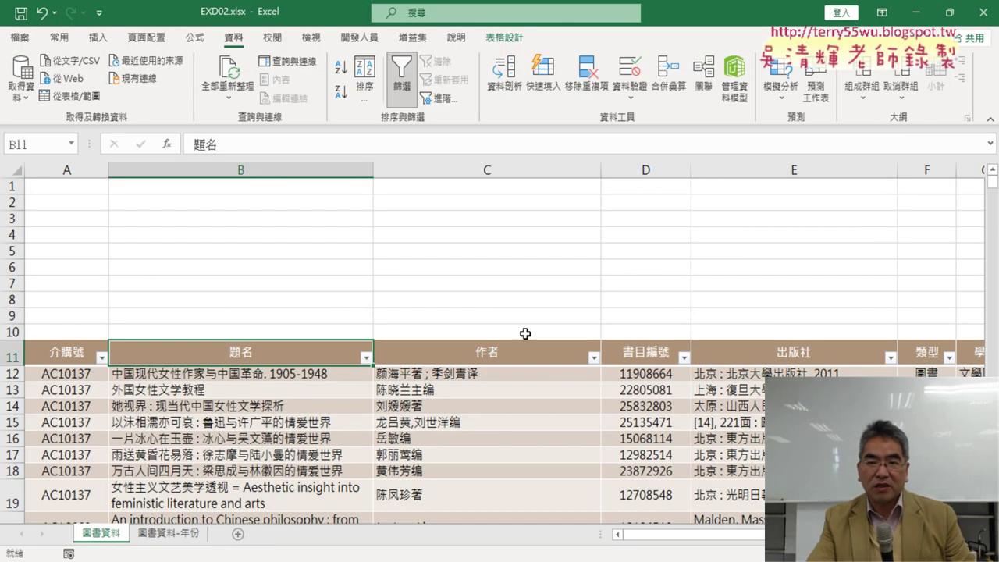
{"action": "left_click", "coordinate": [509, 40]}
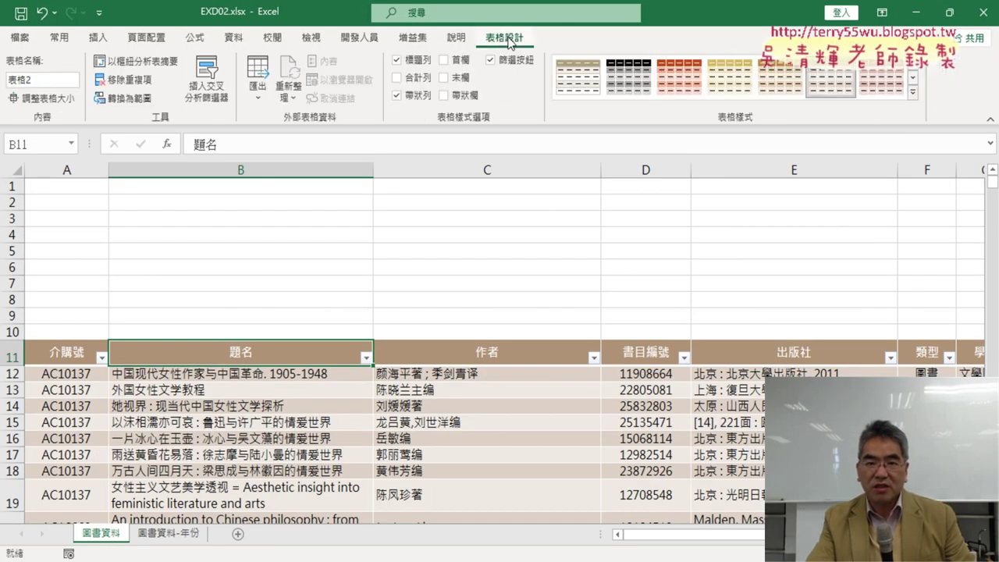
{"action": "left_click", "coordinate": [912, 91]}
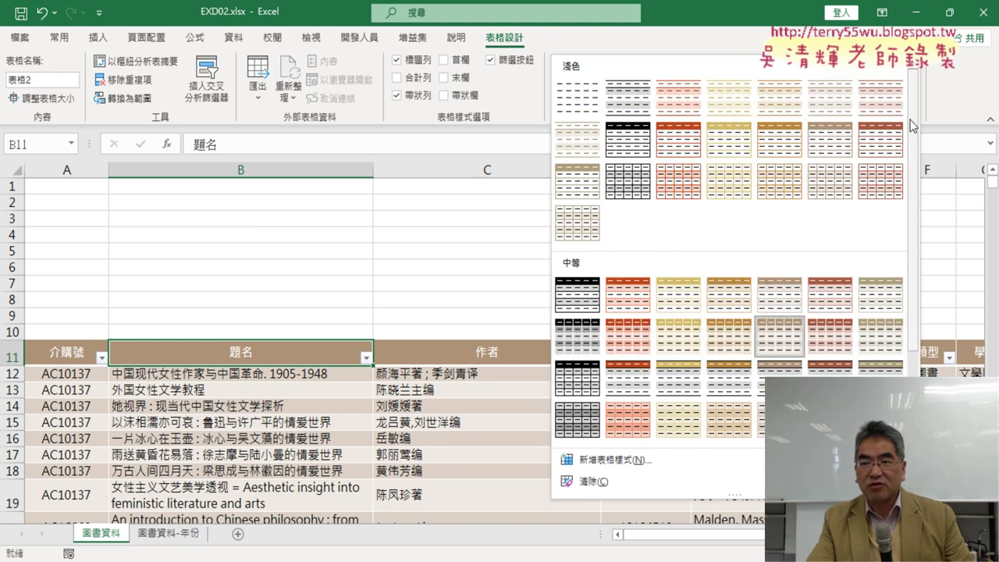
{"action": "left_click", "coordinate": [775, 337]}
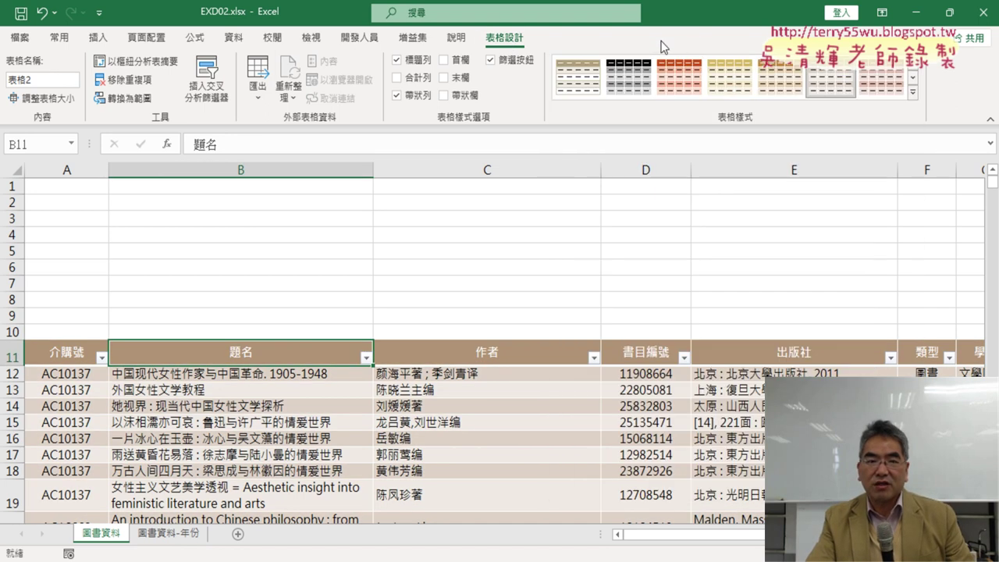
- Change the table name from 表格2 to 圖書資料表格
{"action": "left_click", "coordinate": [48, 81]}
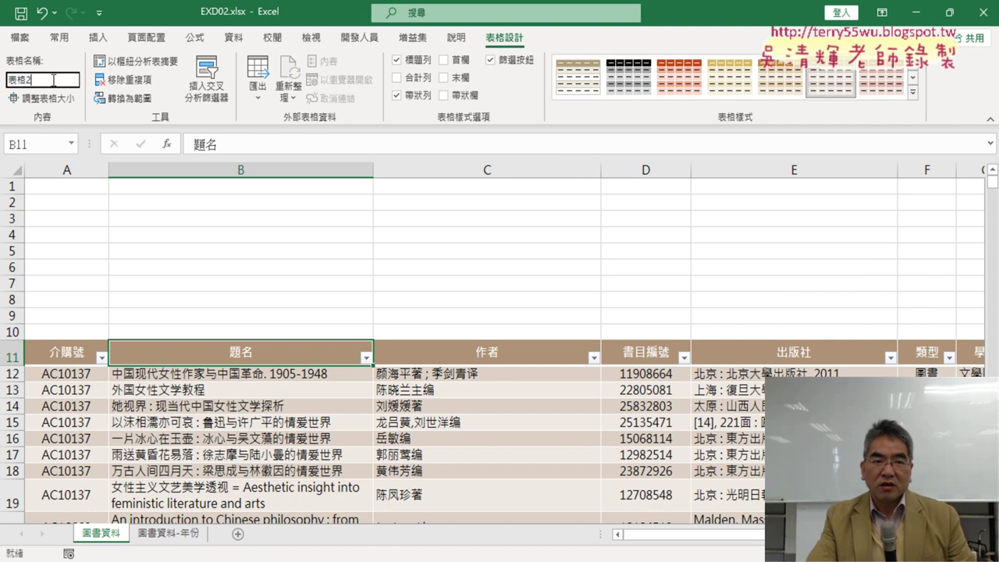
{"action": "key", "text": "BackSpace"}
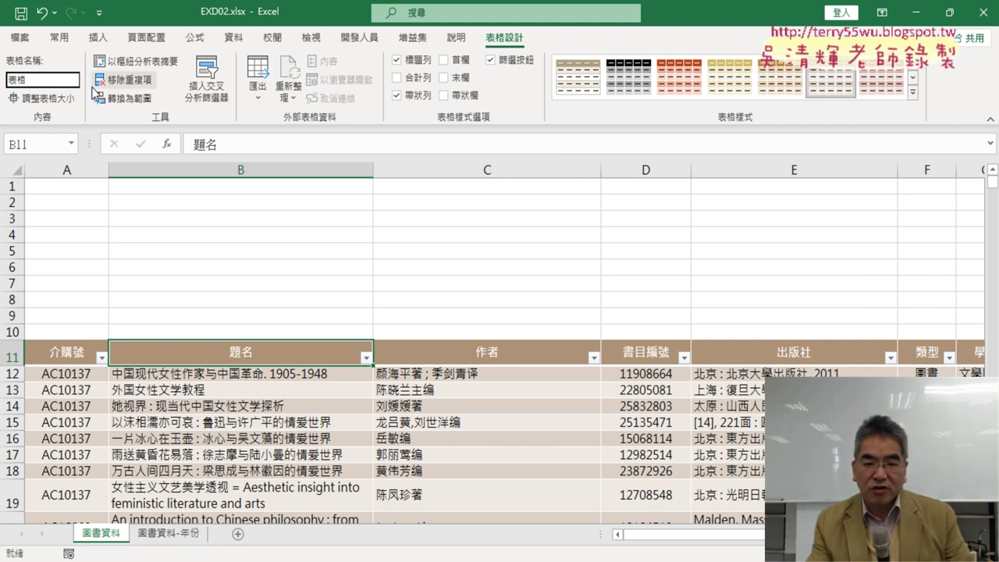
{"action": "key", "text": "alt+Tab"}
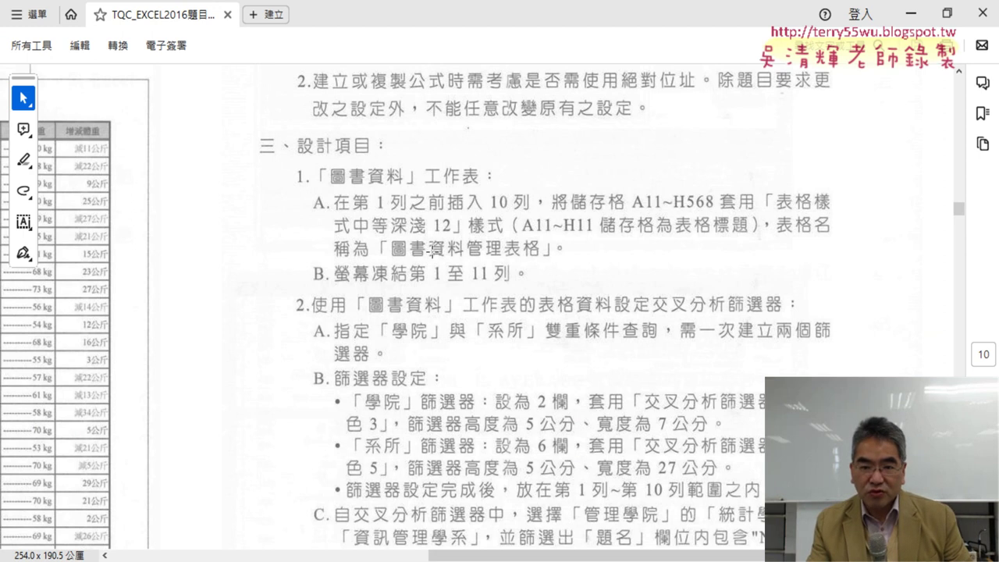
{"action": "left_click", "coordinate": [910, 14]}
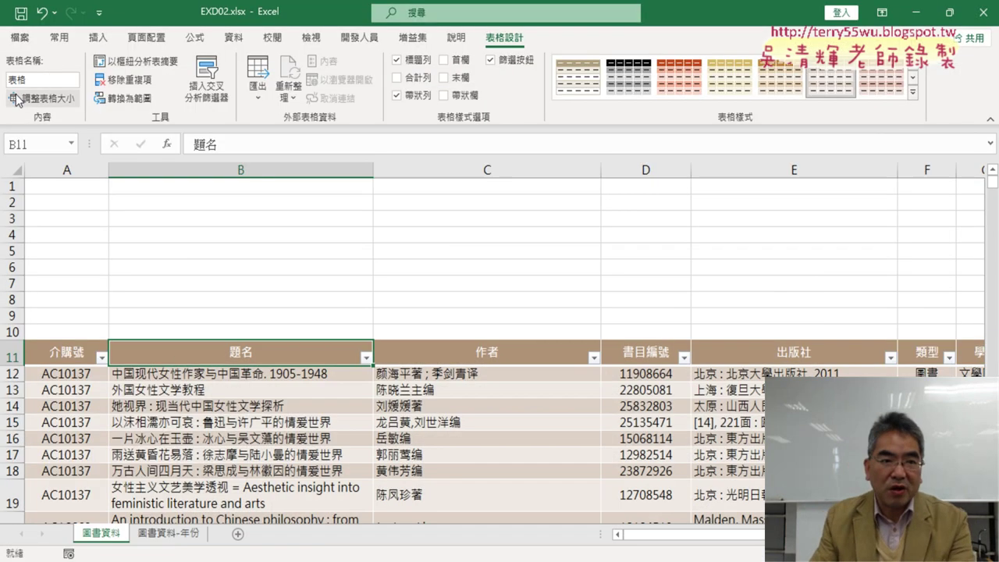
{"action": "left_click", "coordinate": [12, 76]}
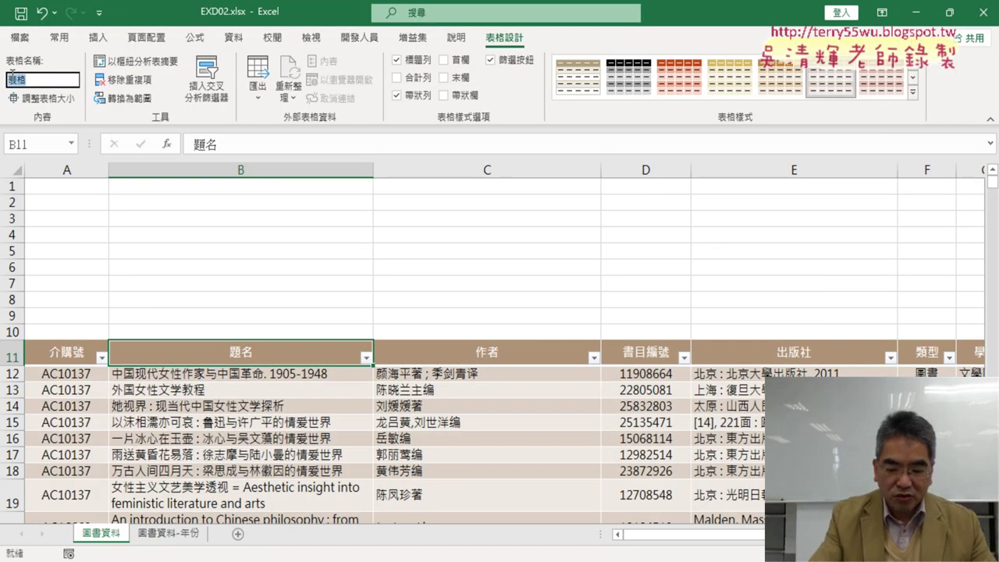
{"action": "left_click", "coordinate": [12, 76]}
{"action": "type", "text": "ㄊㄨ"}
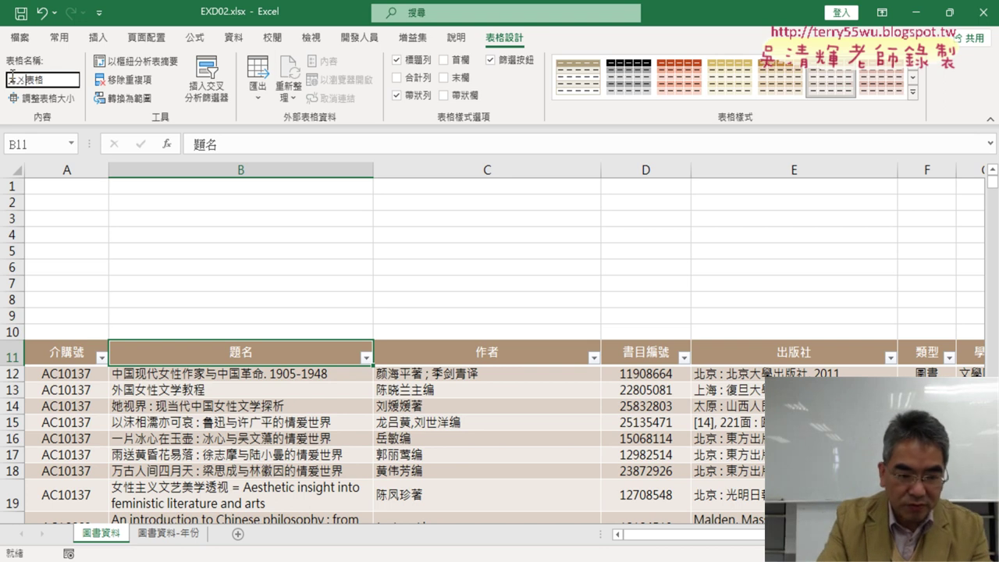
{"action": "type", "text": "圖書"}
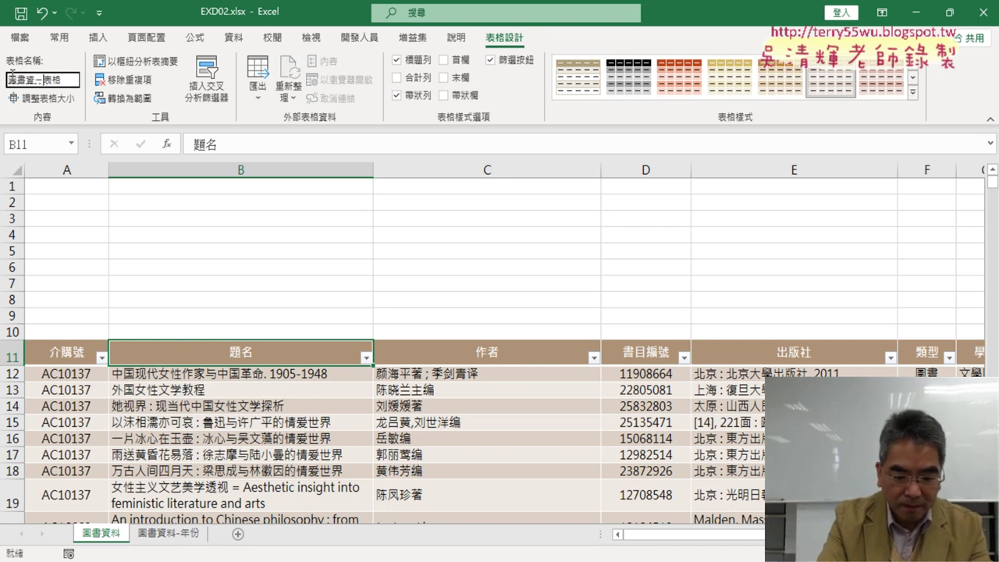
{"action": "type", "text": "資料"}
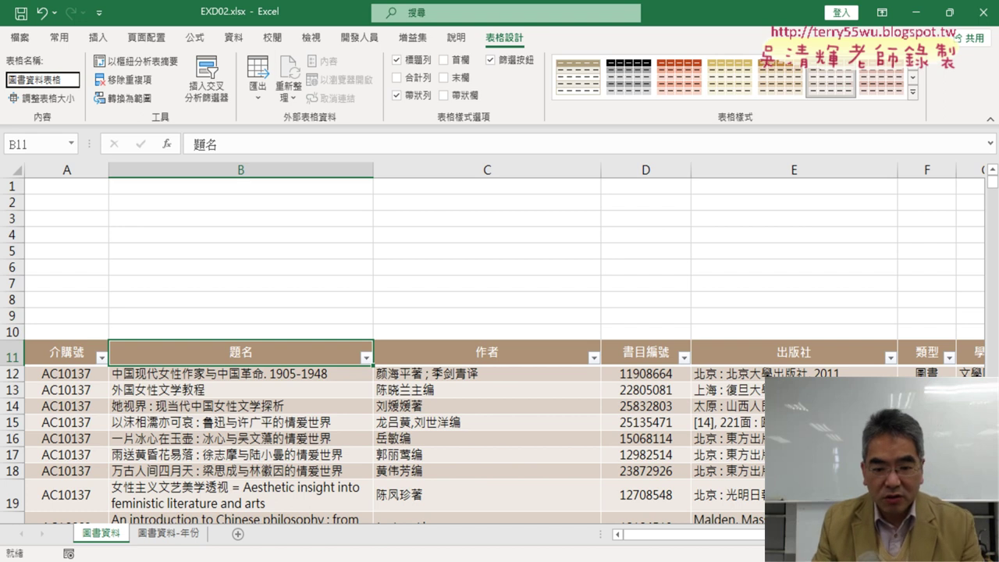
- Insert 管理 into the name to make it 圖書資料管理表格 and commit it
{"action": "key", "text": "alt+Tab"}
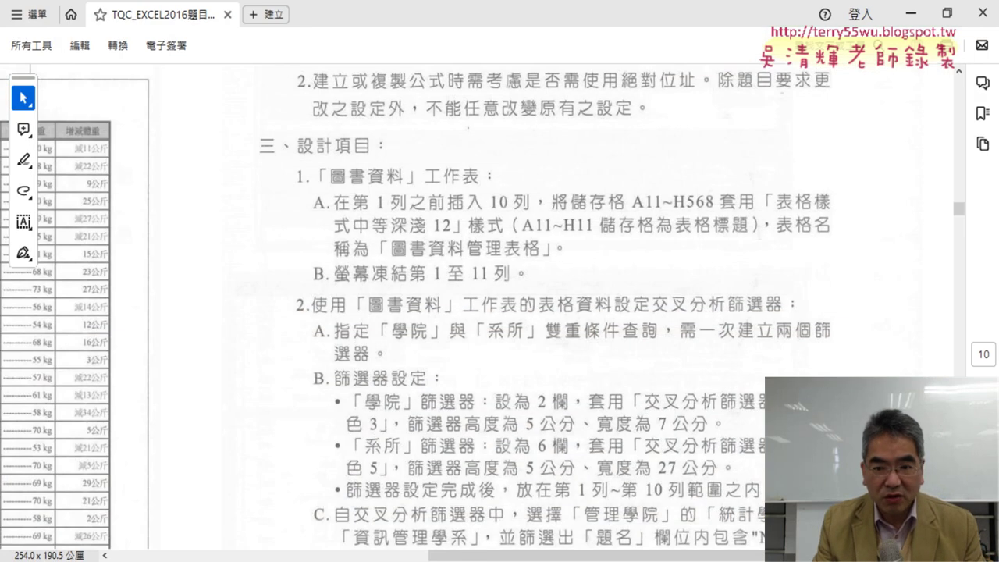
{"action": "key", "text": "alt+Tab"}
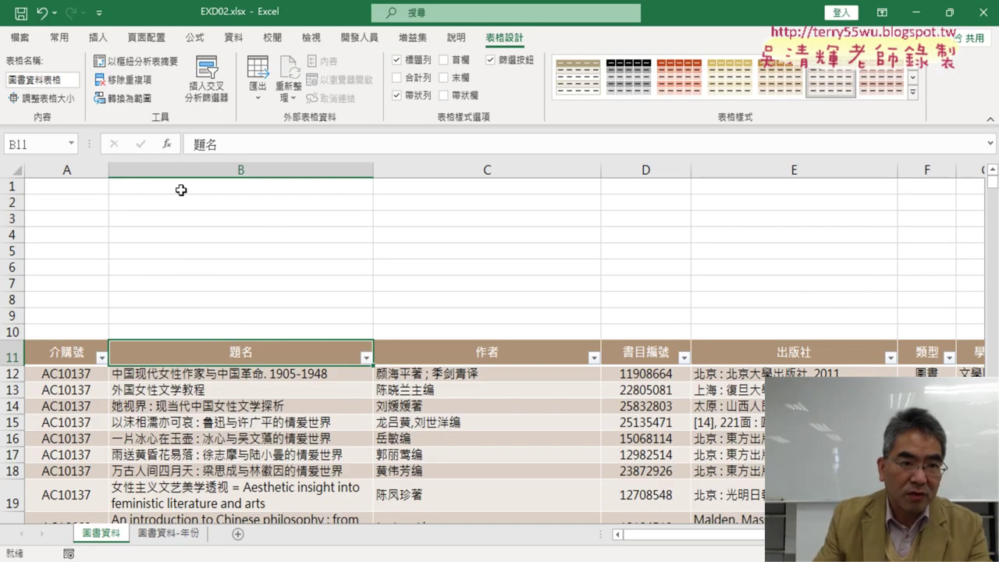
{"action": "left_click", "coordinate": [34, 81]}
{"action": "left_click", "coordinate": [44, 79]}
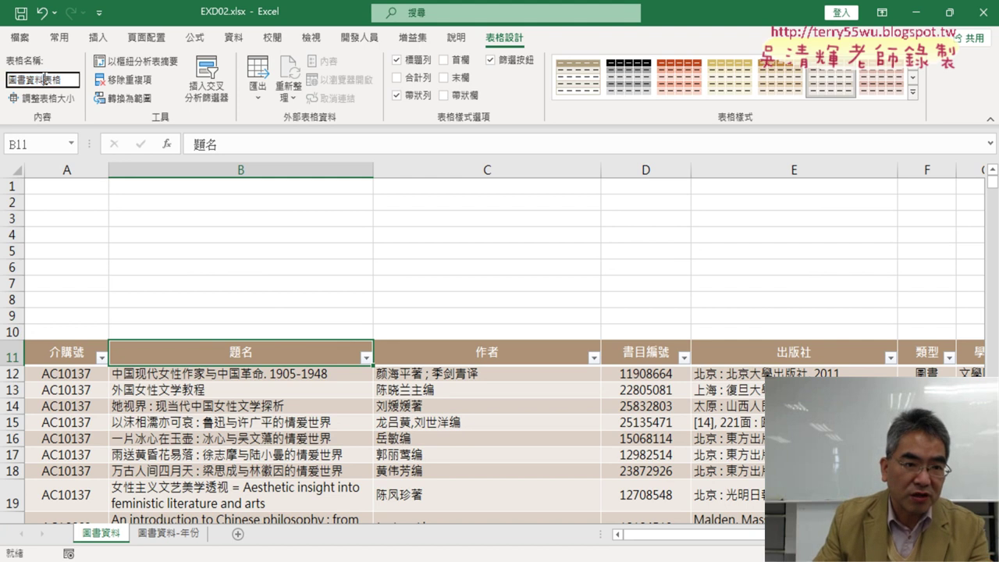
{"action": "type", "text": "管理"}
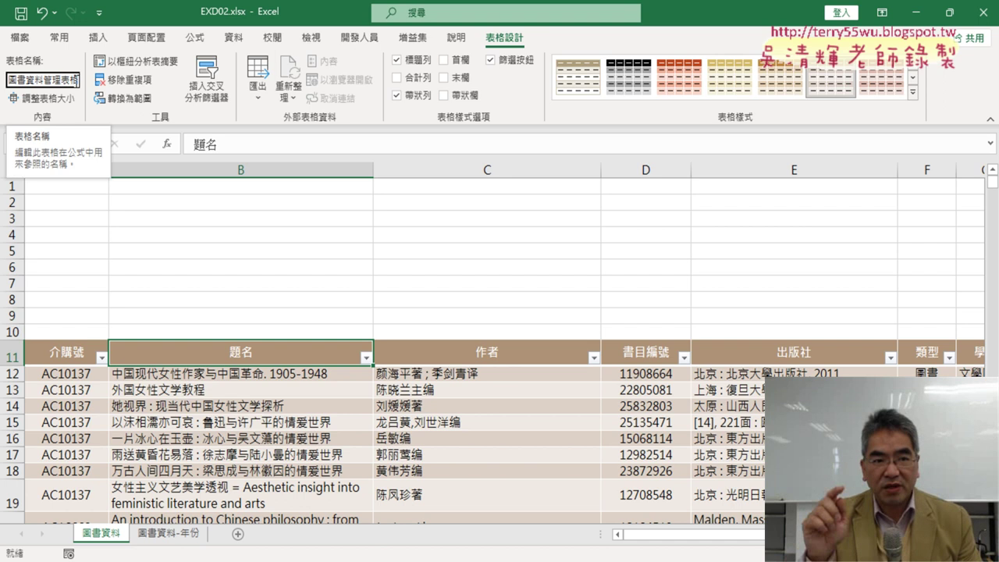
{"action": "key", "text": "Return"}
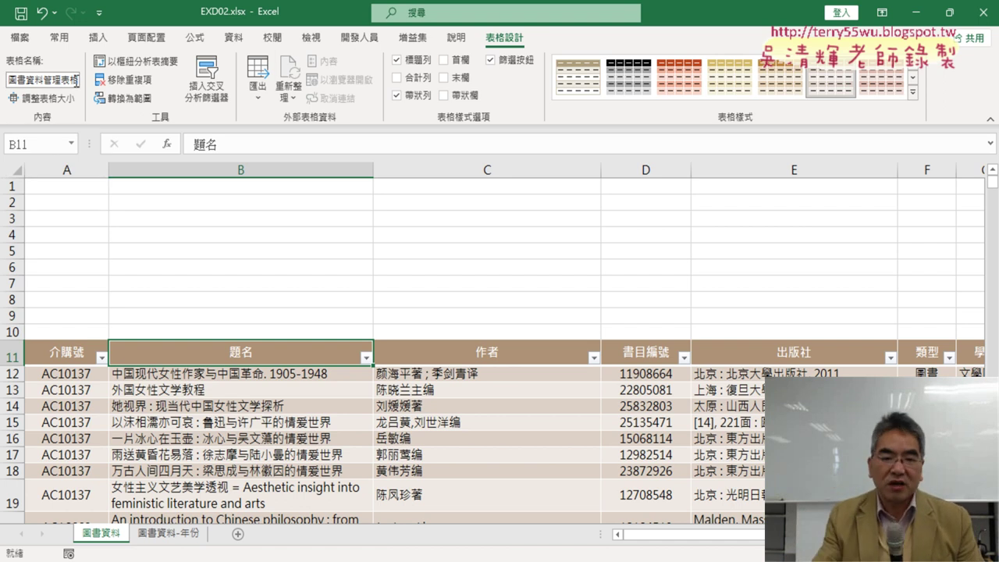
- Select the ten blank rows 1–10 and review the freezing instructions in the PDF
{"action": "left_click_drag", "start_coordinate": [12, 186], "coordinate": [19, 332]}
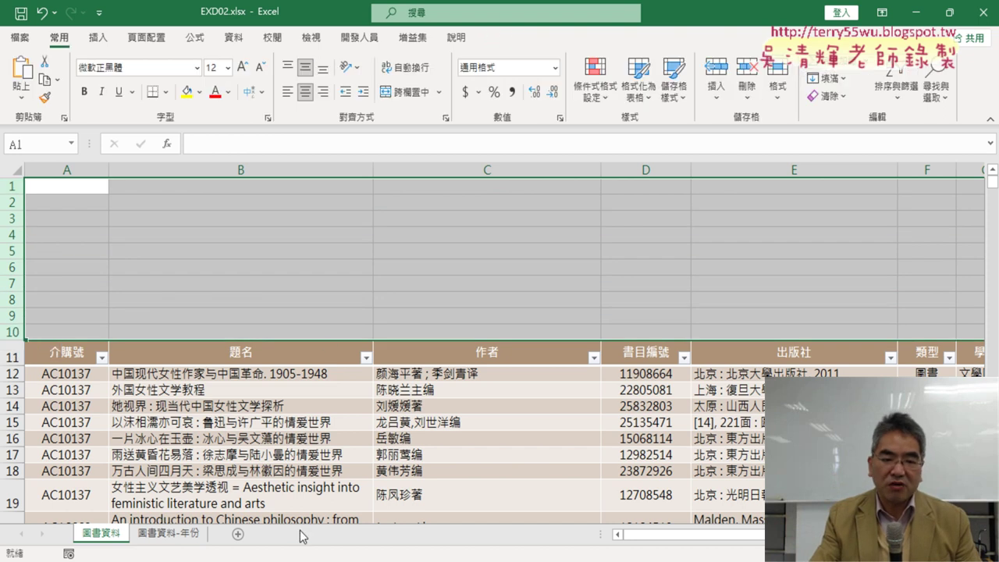
{"action": "key", "text": "alt+Tab"}
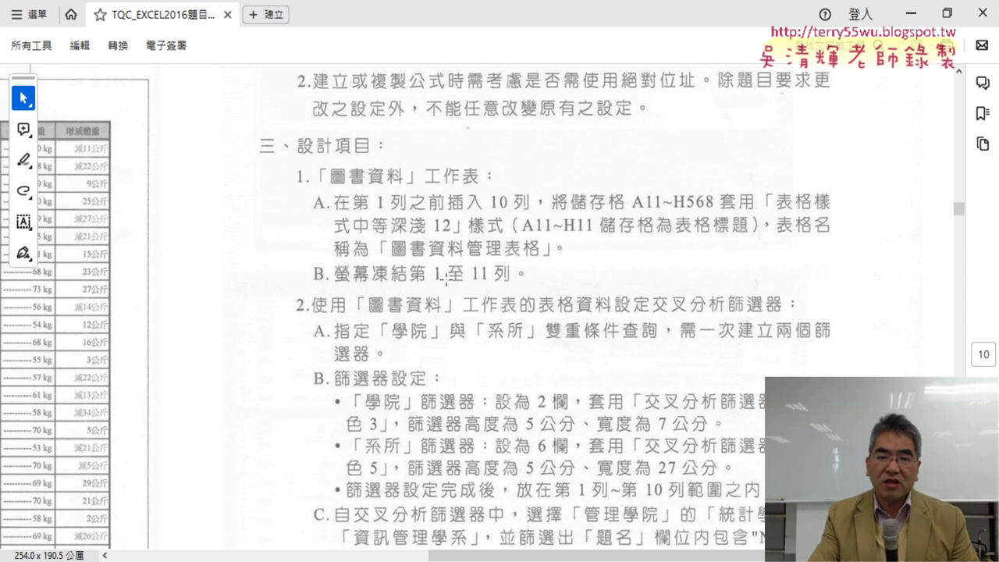
{"action": "left_click", "coordinate": [911, 12]}
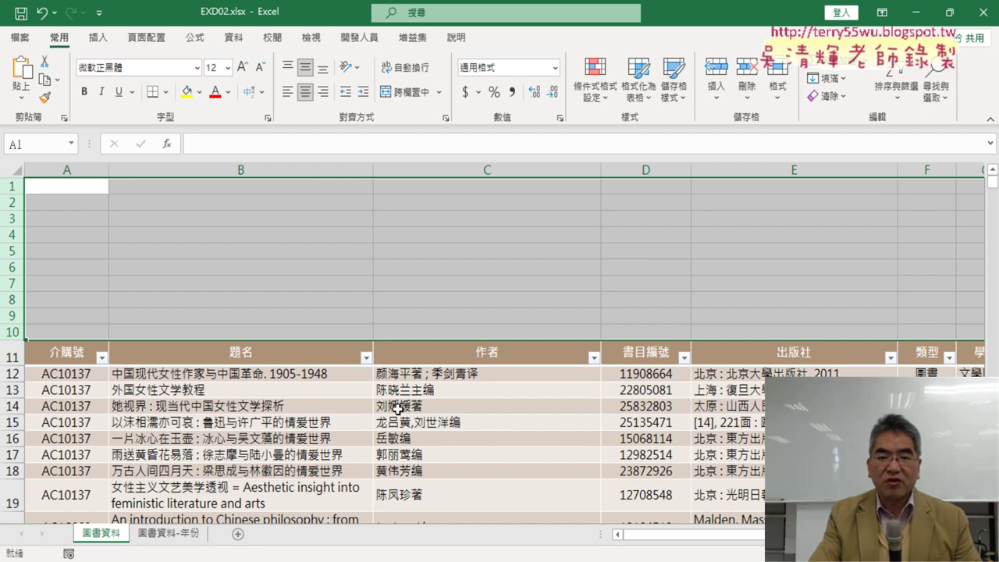
{"action": "scroll", "coordinate": [398, 408], "scroll_direction": "down", "scroll_amount": 3}
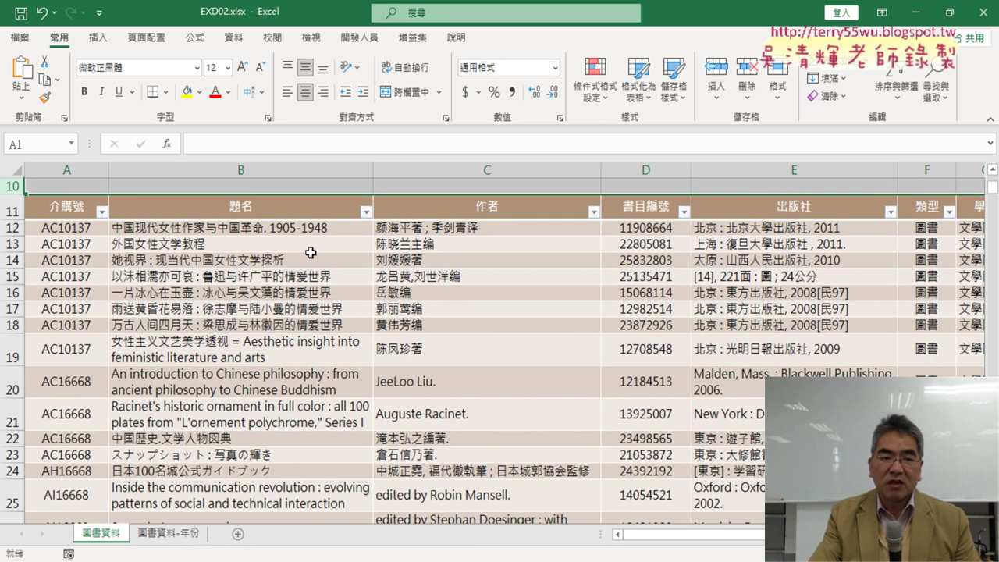
{"action": "left_click", "coordinate": [14, 208]}
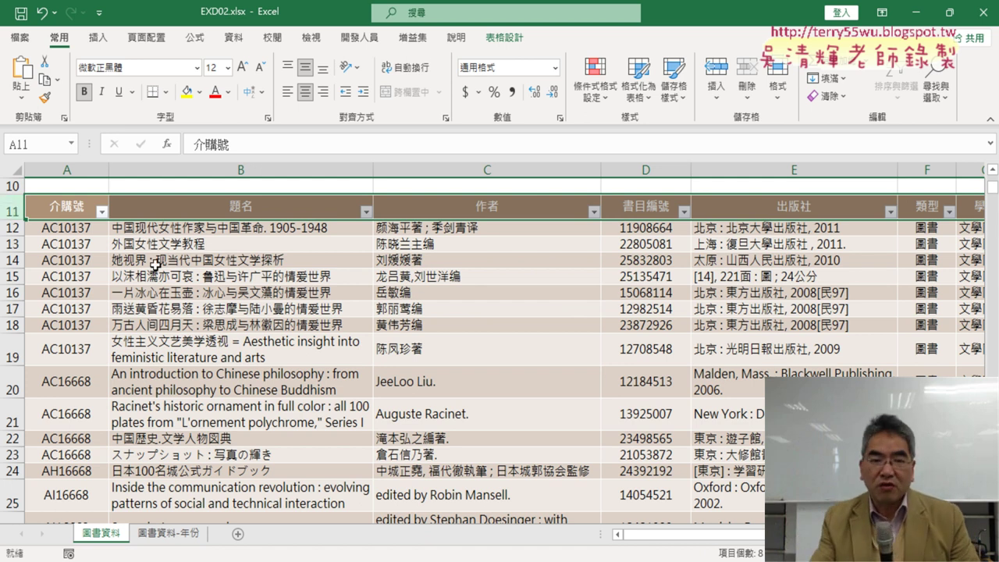
{"action": "scroll", "coordinate": [403, 343], "scroll_direction": "down", "scroll_amount": 3}
{"action": "scroll", "coordinate": [402, 343], "scroll_direction": "down", "scroll_amount": 8}
{"action": "scroll", "coordinate": [402, 344], "scroll_direction": "down", "scroll_amount": 8}
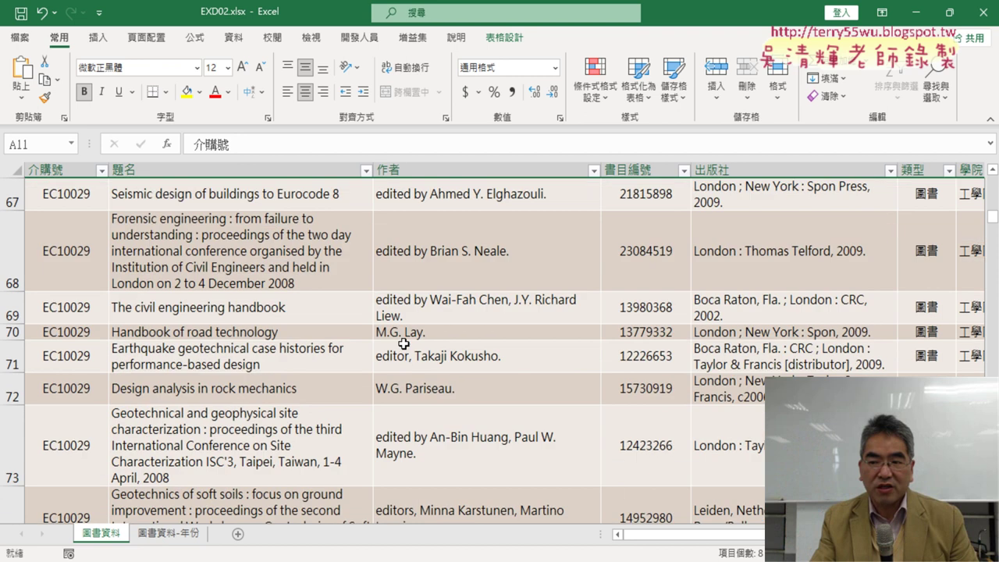
{"action": "scroll", "coordinate": [403, 343], "scroll_direction": "down", "scroll_amount": 3}
{"action": "left_click_drag", "start_coordinate": [683, 534], "coordinate": [679, 534]}
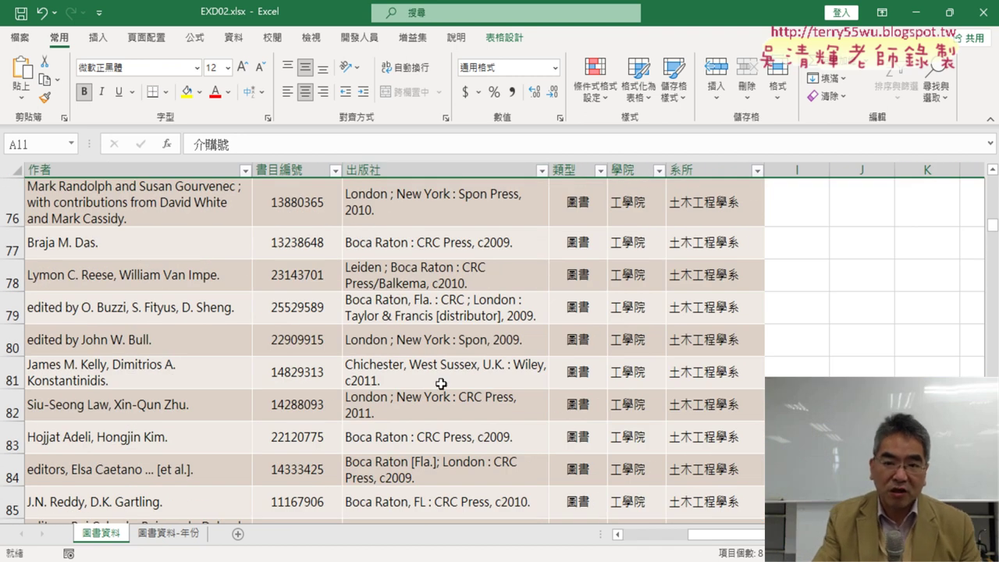
{"action": "scroll", "coordinate": [440, 324], "scroll_direction": "down", "scroll_amount": 6}
{"action": "scroll", "coordinate": [442, 384], "scroll_direction": "down", "scroll_amount": 6}
{"action": "scroll", "coordinate": [442, 384], "scroll_direction": "up", "scroll_amount": 8}
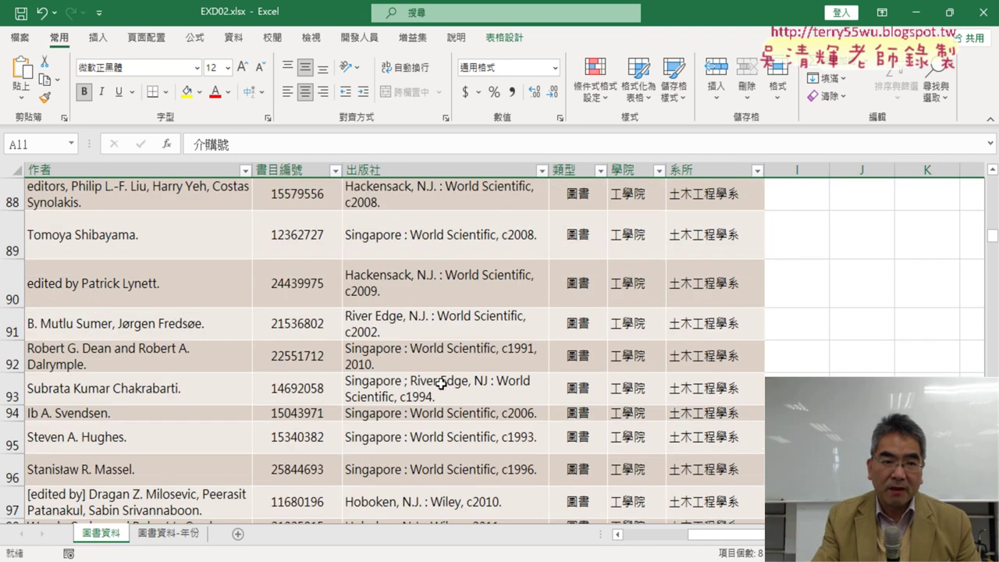
{"action": "scroll", "coordinate": [442, 385], "scroll_direction": "up", "scroll_amount": 8}
{"action": "scroll", "coordinate": [441, 384], "scroll_direction": "up", "scroll_amount": 5}
{"action": "scroll", "coordinate": [441, 384], "scroll_direction": "up", "scroll_amount": 1}
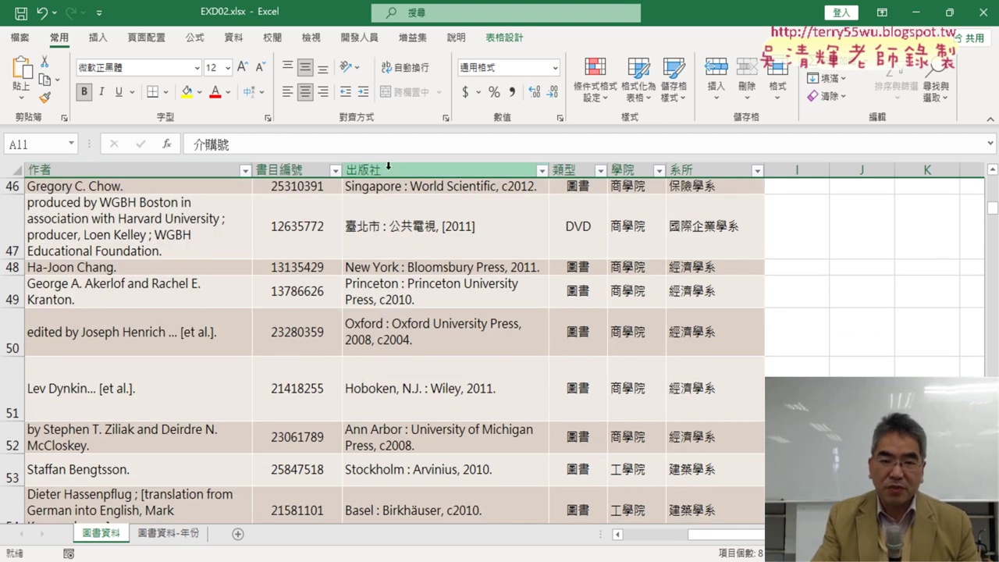
{"action": "scroll", "coordinate": [401, 279], "scroll_direction": "up", "scroll_amount": 8}
{"action": "scroll", "coordinate": [402, 279], "scroll_direction": "up", "scroll_amount": 7}
{"action": "scroll", "coordinate": [402, 278], "scroll_direction": "down", "scroll_amount": 4}
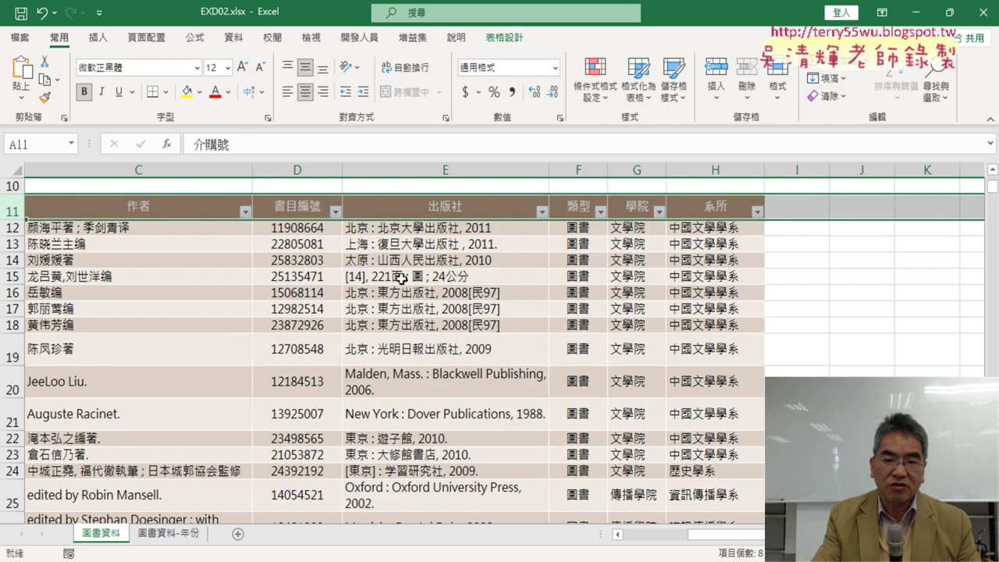
{"action": "scroll", "coordinate": [193, 256], "scroll_direction": "up", "scroll_amount": 1}
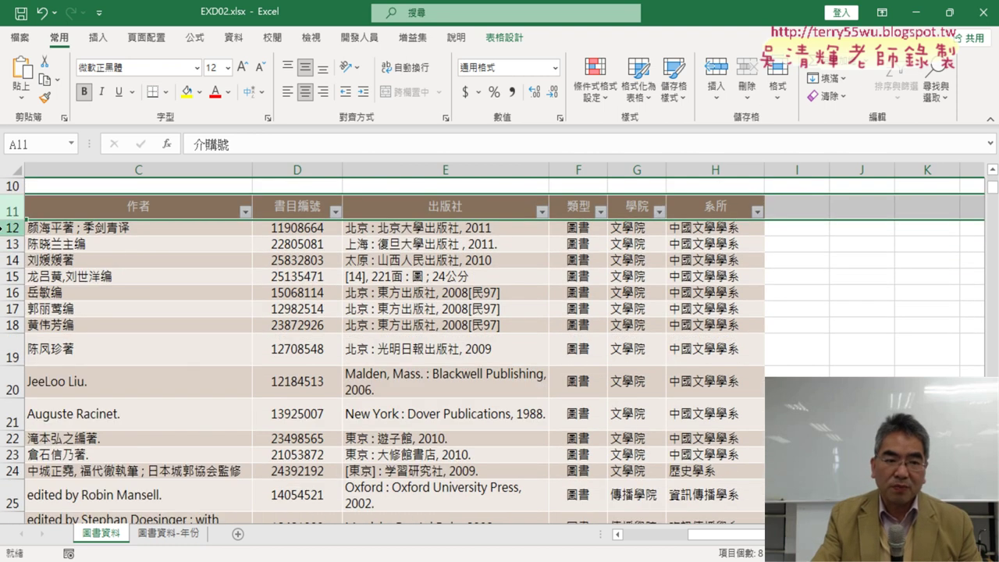
{"action": "left_click", "coordinate": [7, 228]}
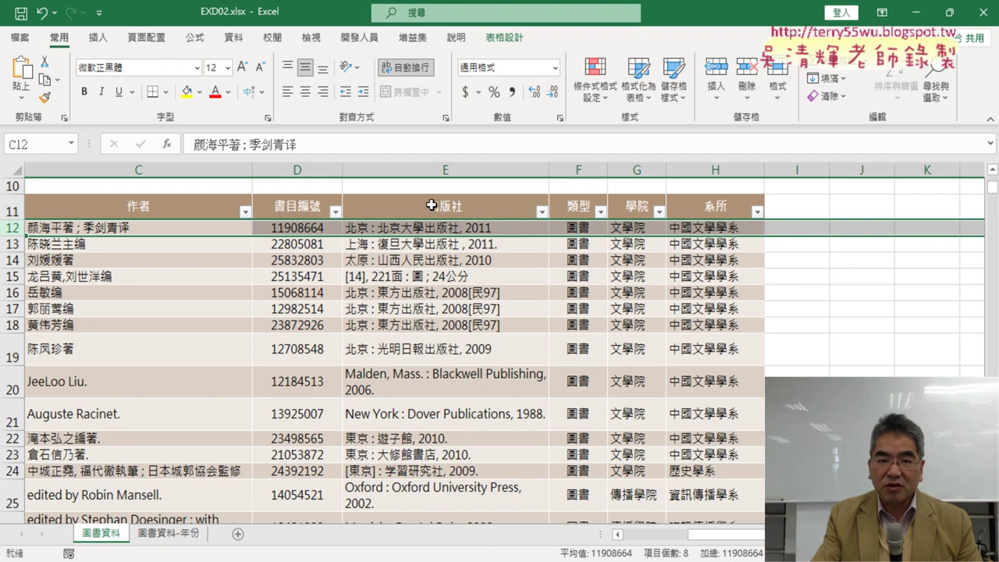
- Select cell C12 and open the View tab's Freeze Panes dropdown
{"action": "left_click", "coordinate": [13, 210]}
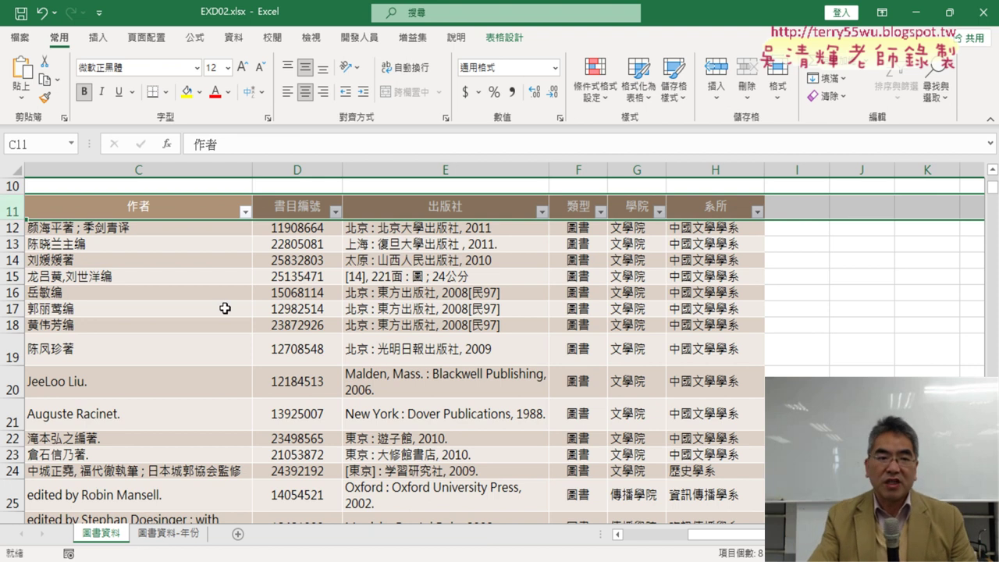
{"action": "left_click", "coordinate": [13, 228]}
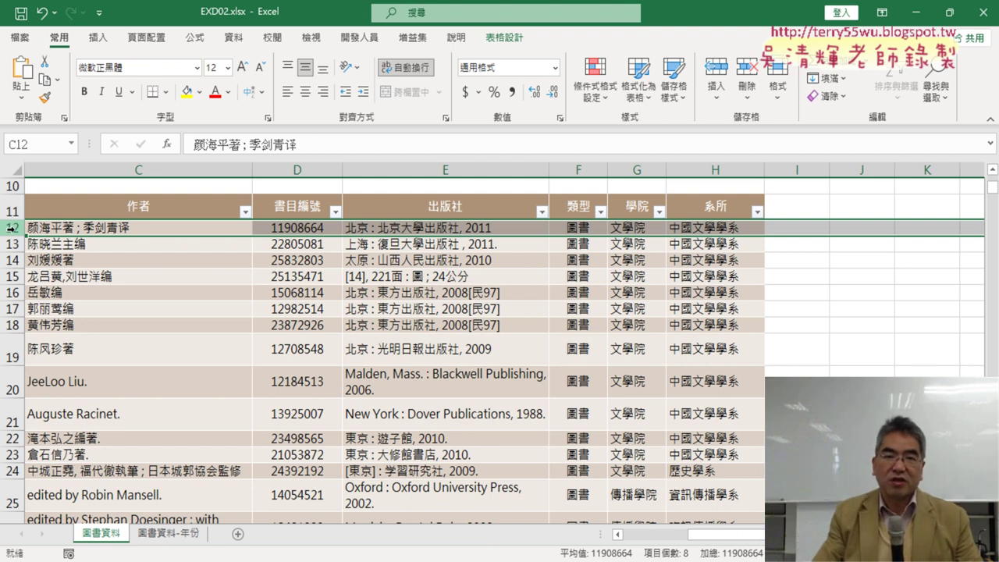
{"action": "left_click", "coordinate": [273, 39]}
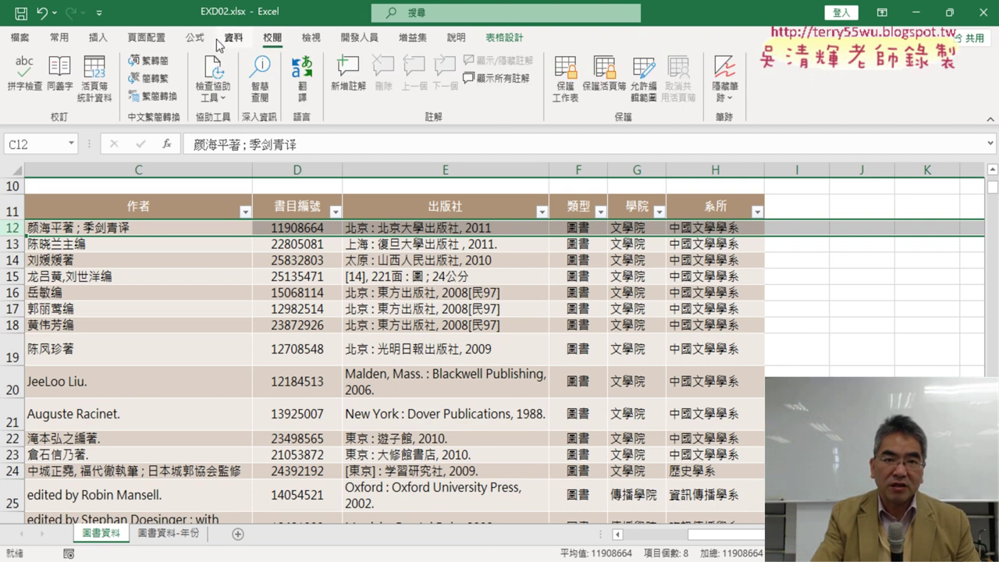
{"action": "left_click", "coordinate": [311, 39]}
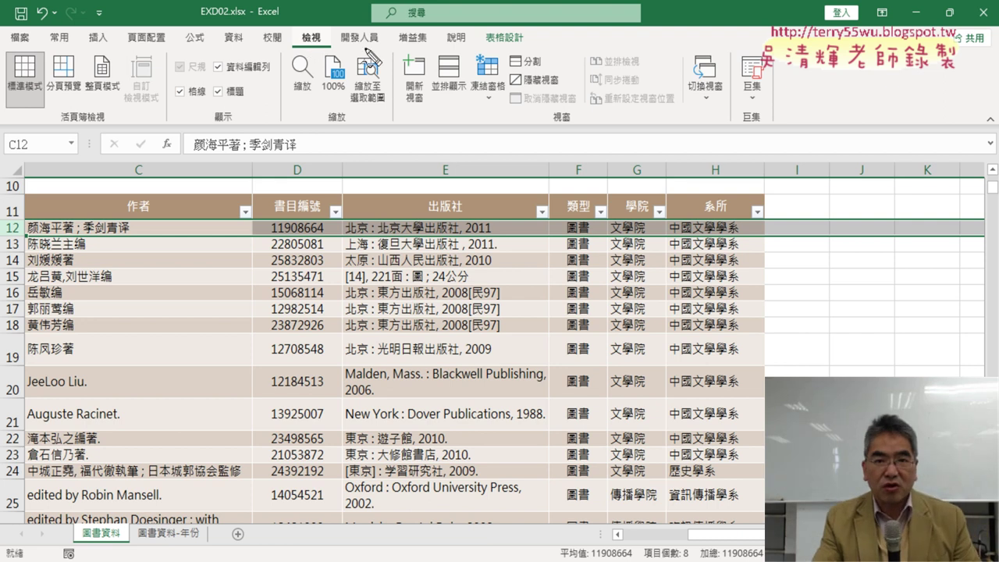
{"action": "left_click_drag", "start_coordinate": [511, 117], "coordinate": [511, 121]}
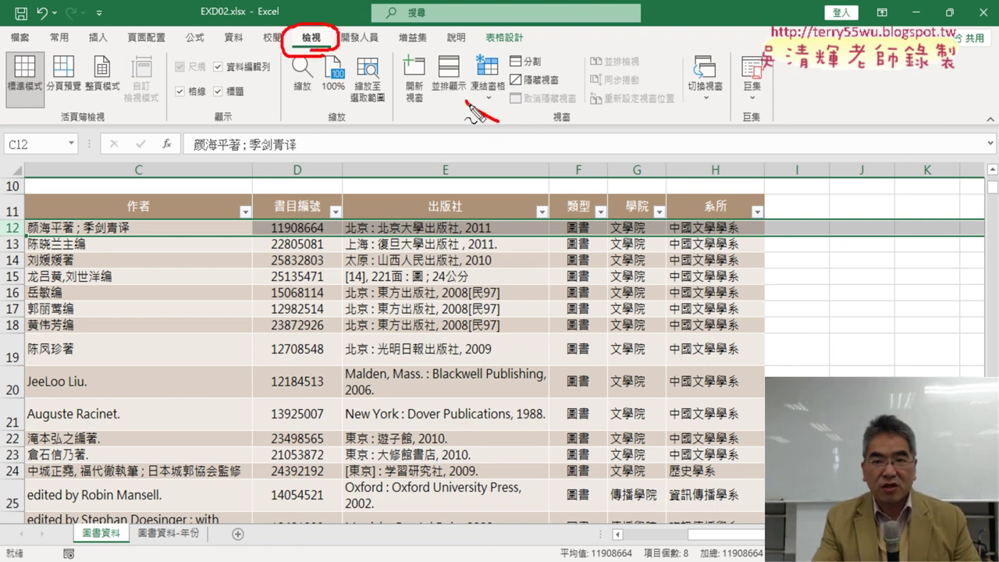
{"action": "key", "text": "Escape"}
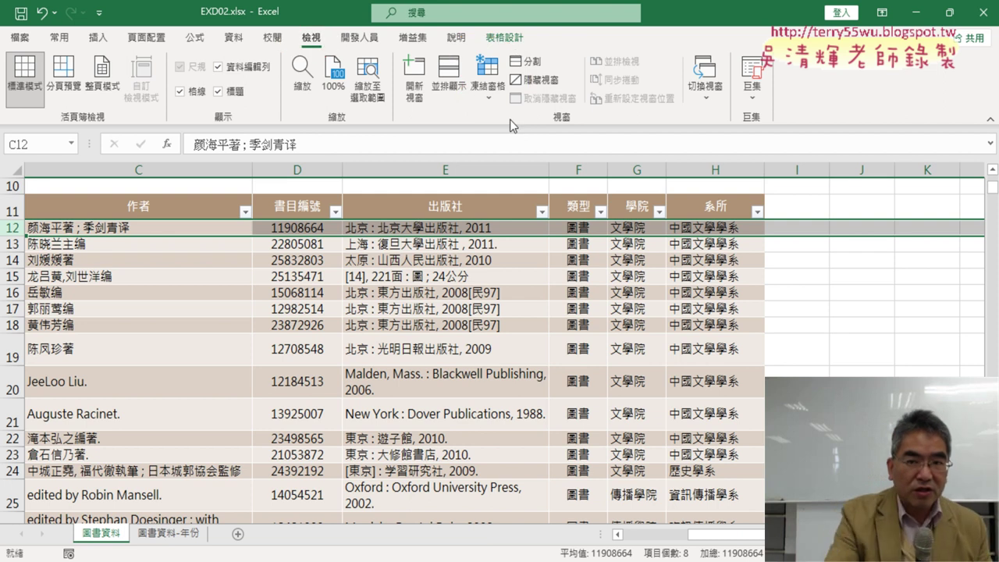
{"action": "left_click", "coordinate": [500, 95]}
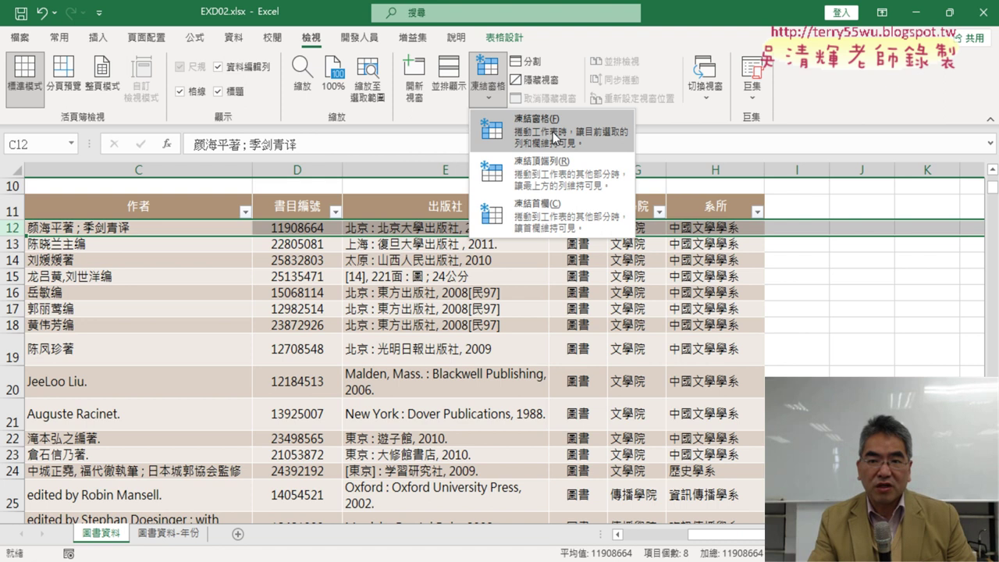
- Freeze panes at C12 and scroll the book list to confirm the row-11 headings stay fixed
{"action": "left_click", "coordinate": [588, 137]}
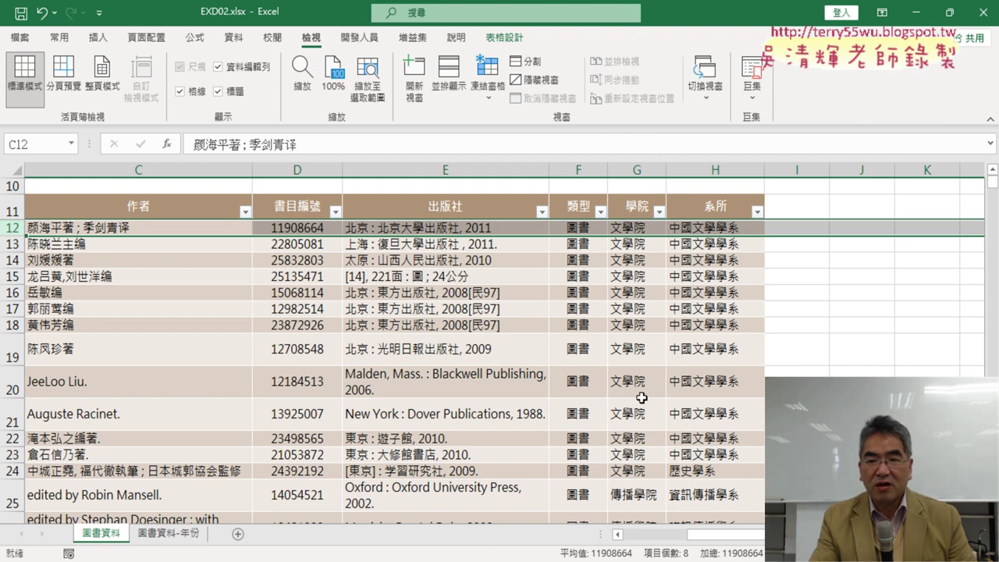
{"action": "scroll", "coordinate": [738, 405], "scroll_direction": "down", "scroll_amount": 1}
{"action": "scroll", "coordinate": [737, 406], "scroll_direction": "down", "scroll_amount": 3}
{"action": "scroll", "coordinate": [738, 406], "scroll_direction": "down", "scroll_amount": 4}
{"action": "scroll", "coordinate": [738, 405], "scroll_direction": "down", "scroll_amount": 8}
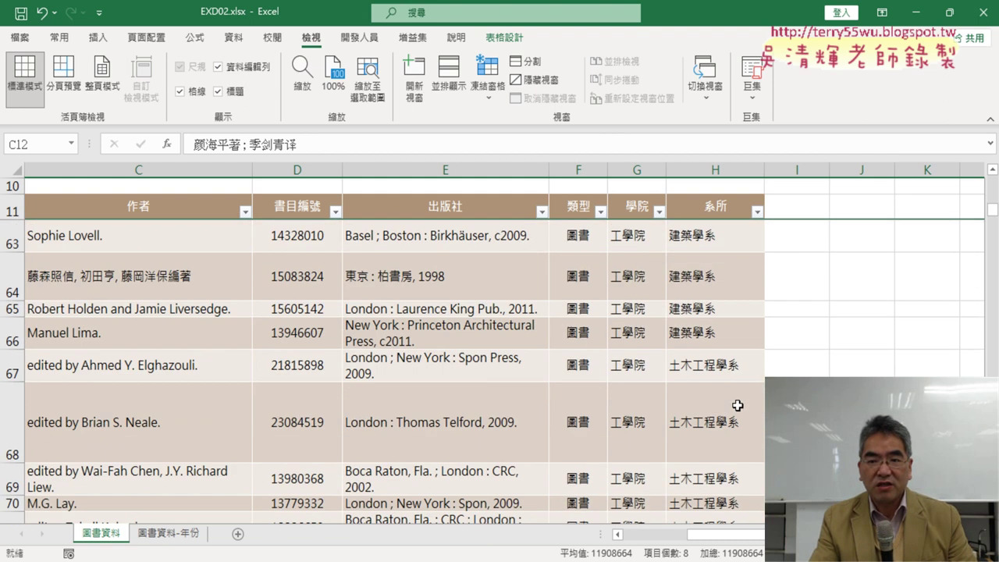
{"action": "scroll", "coordinate": [738, 405], "scroll_direction": "up", "scroll_amount": 9}
{"action": "scroll", "coordinate": [737, 405], "scroll_direction": "up", "scroll_amount": 6}
{"action": "scroll", "coordinate": [738, 406], "scroll_direction": "down", "scroll_amount": 4}
{"action": "scroll", "coordinate": [737, 405], "scroll_direction": "down", "scroll_amount": 10}
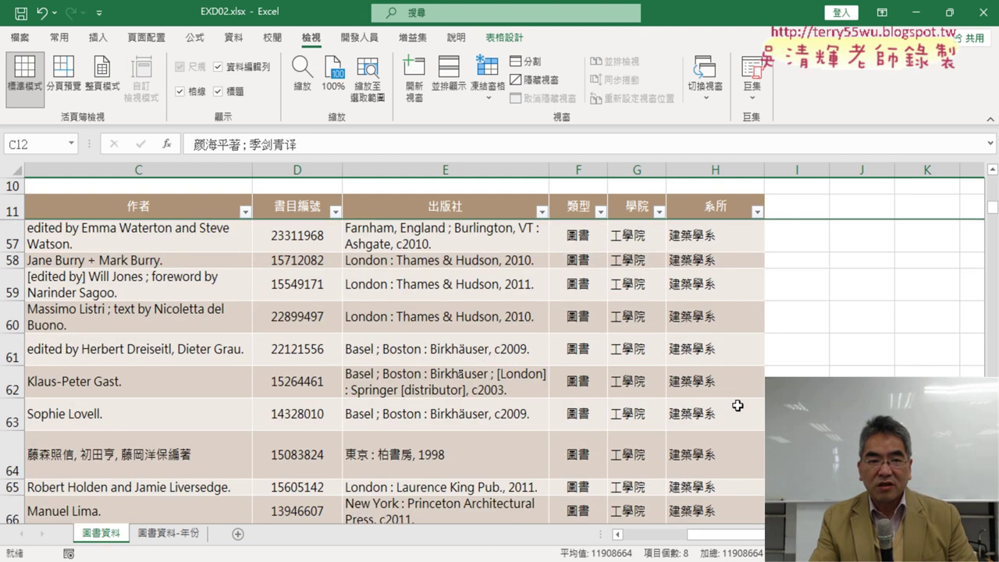
{"action": "scroll", "coordinate": [737, 405], "scroll_direction": "down", "scroll_amount": 8}
{"action": "scroll", "coordinate": [738, 406], "scroll_direction": "down", "scroll_amount": 7}
{"action": "scroll", "coordinate": [738, 405], "scroll_direction": "down", "scroll_amount": 5}
{"action": "scroll", "coordinate": [893, 249], "scroll_direction": "up", "scroll_amount": 4}
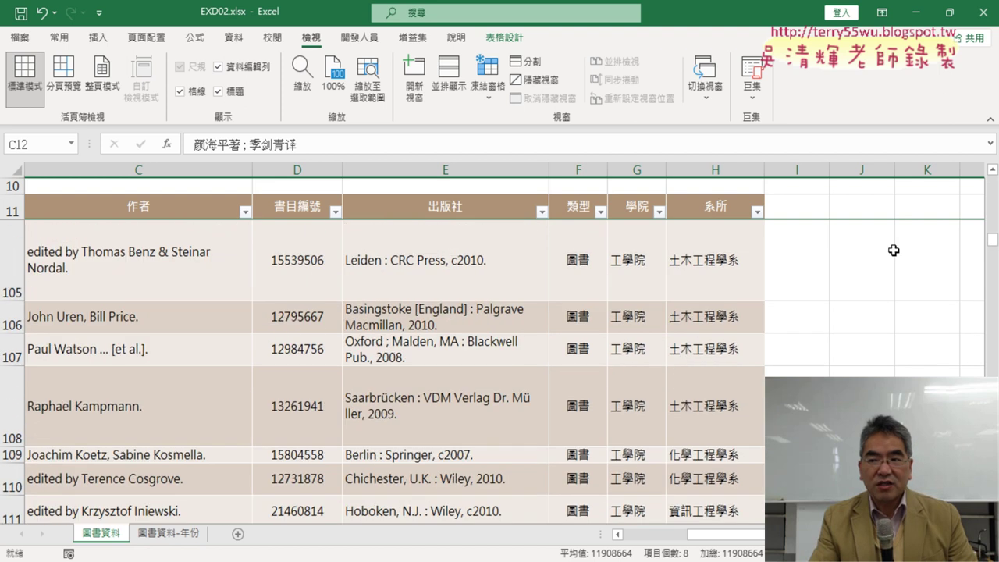
{"action": "scroll", "coordinate": [893, 201], "scroll_direction": "up", "scroll_amount": 1}
{"action": "scroll", "coordinate": [893, 203], "scroll_direction": "up", "scroll_amount": 4}
{"action": "scroll", "coordinate": [892, 202], "scroll_direction": "up", "scroll_amount": 8}
{"action": "scroll", "coordinate": [893, 203], "scroll_direction": "up", "scroll_amount": 9}
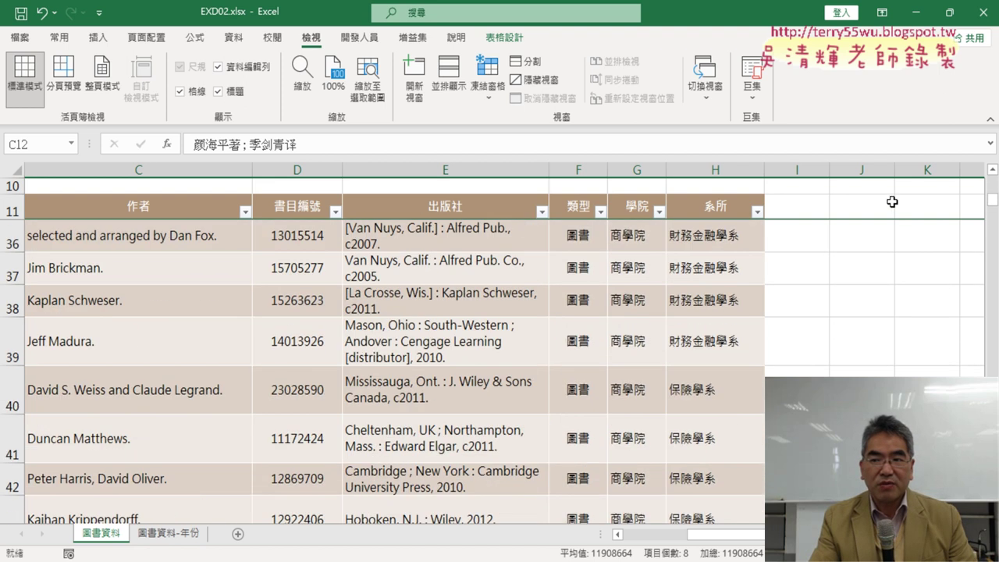
{"action": "scroll", "coordinate": [892, 202], "scroll_direction": "up", "scroll_amount": 9}
{"action": "scroll", "coordinate": [388, 359], "scroll_direction": "down", "scroll_amount": 7}
{"action": "scroll", "coordinate": [388, 359], "scroll_direction": "down", "scroll_amount": 7}
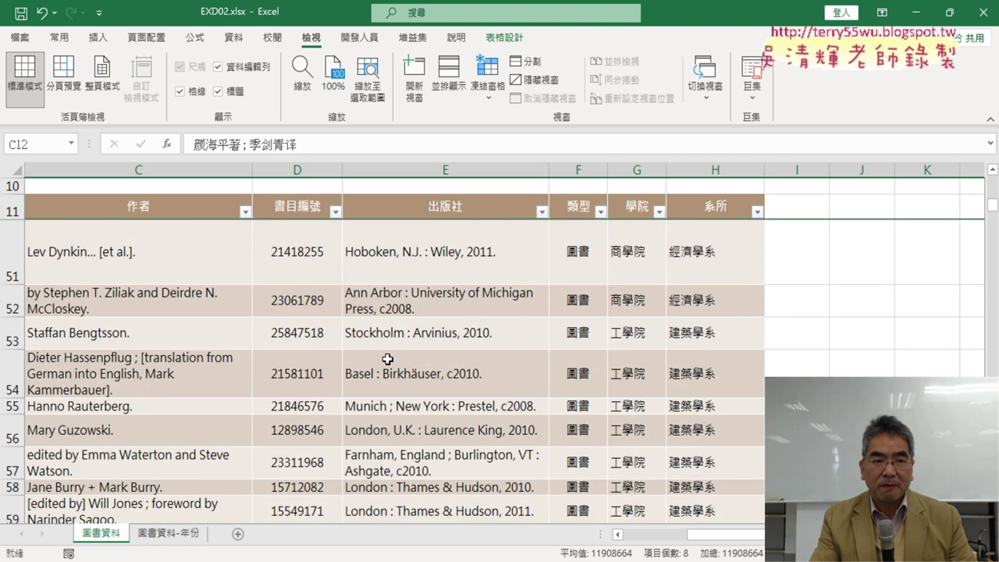
{"action": "scroll", "coordinate": [388, 359], "scroll_direction": "down", "scroll_amount": 6}
{"action": "scroll", "coordinate": [388, 359], "scroll_direction": "down", "scroll_amount": 6}
{"action": "scroll", "coordinate": [388, 359], "scroll_direction": "down", "scroll_amount": 3}
{"action": "scroll", "coordinate": [388, 359], "scroll_direction": "down", "scroll_amount": 3}
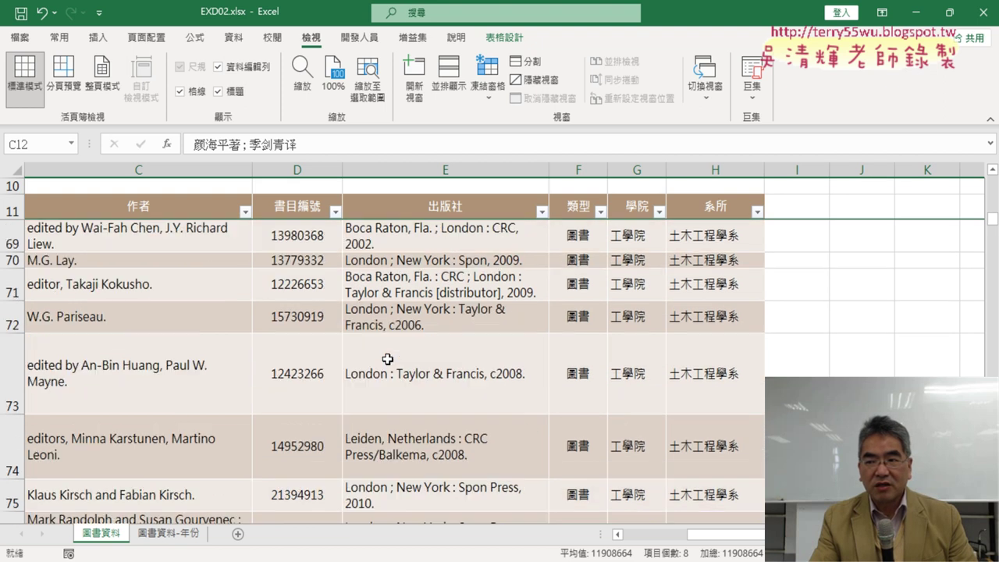
{"action": "scroll", "coordinate": [388, 359], "scroll_direction": "up", "scroll_amount": 20}
{"action": "scroll", "coordinate": [388, 359], "scroll_direction": "up", "scroll_amount": 6}
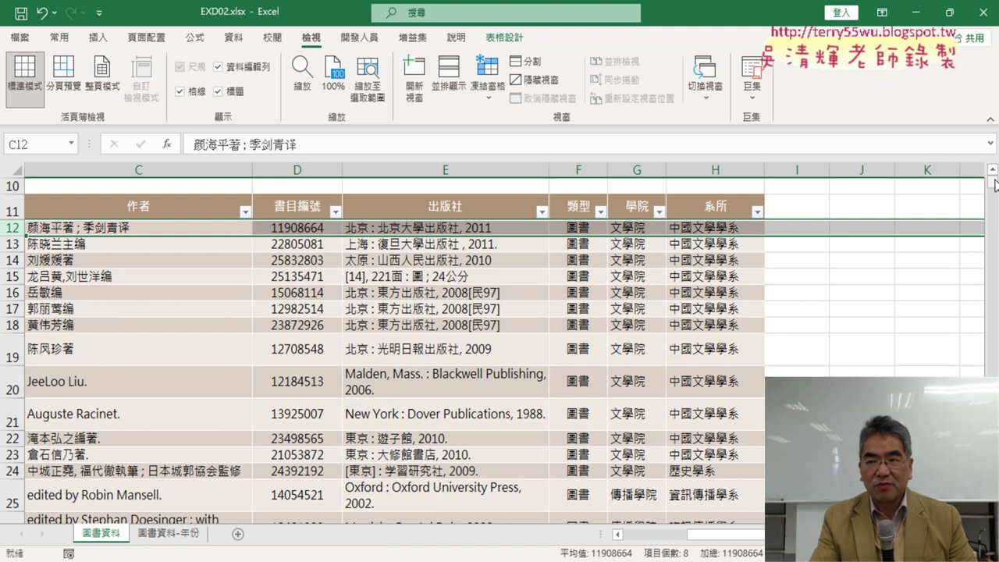
{"action": "left_click", "coordinate": [513, 192]}
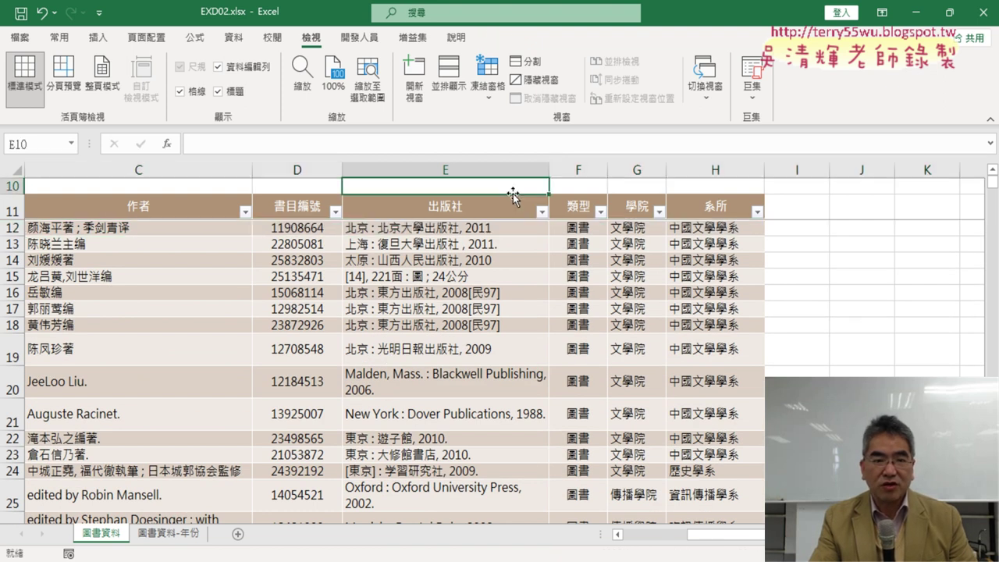
{"action": "scroll", "coordinate": [35, 225], "scroll_direction": "down", "scroll_amount": 10}
{"action": "scroll", "coordinate": [35, 225], "scroll_direction": "down", "scroll_amount": 3}
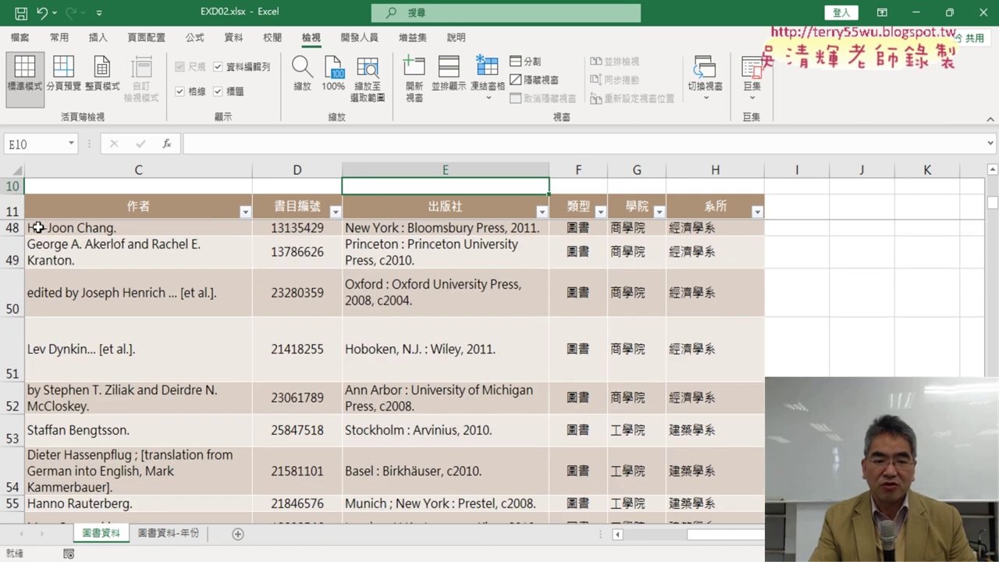
{"action": "scroll", "coordinate": [35, 225], "scroll_direction": "up", "scroll_amount": 12}
{"action": "scroll", "coordinate": [37, 227], "scroll_direction": "up", "scroll_amount": 1}
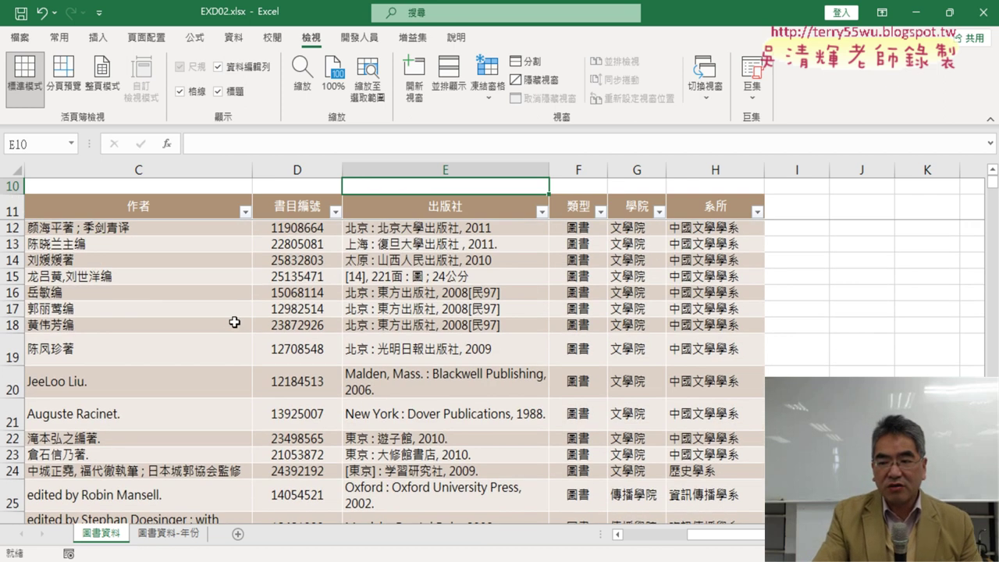